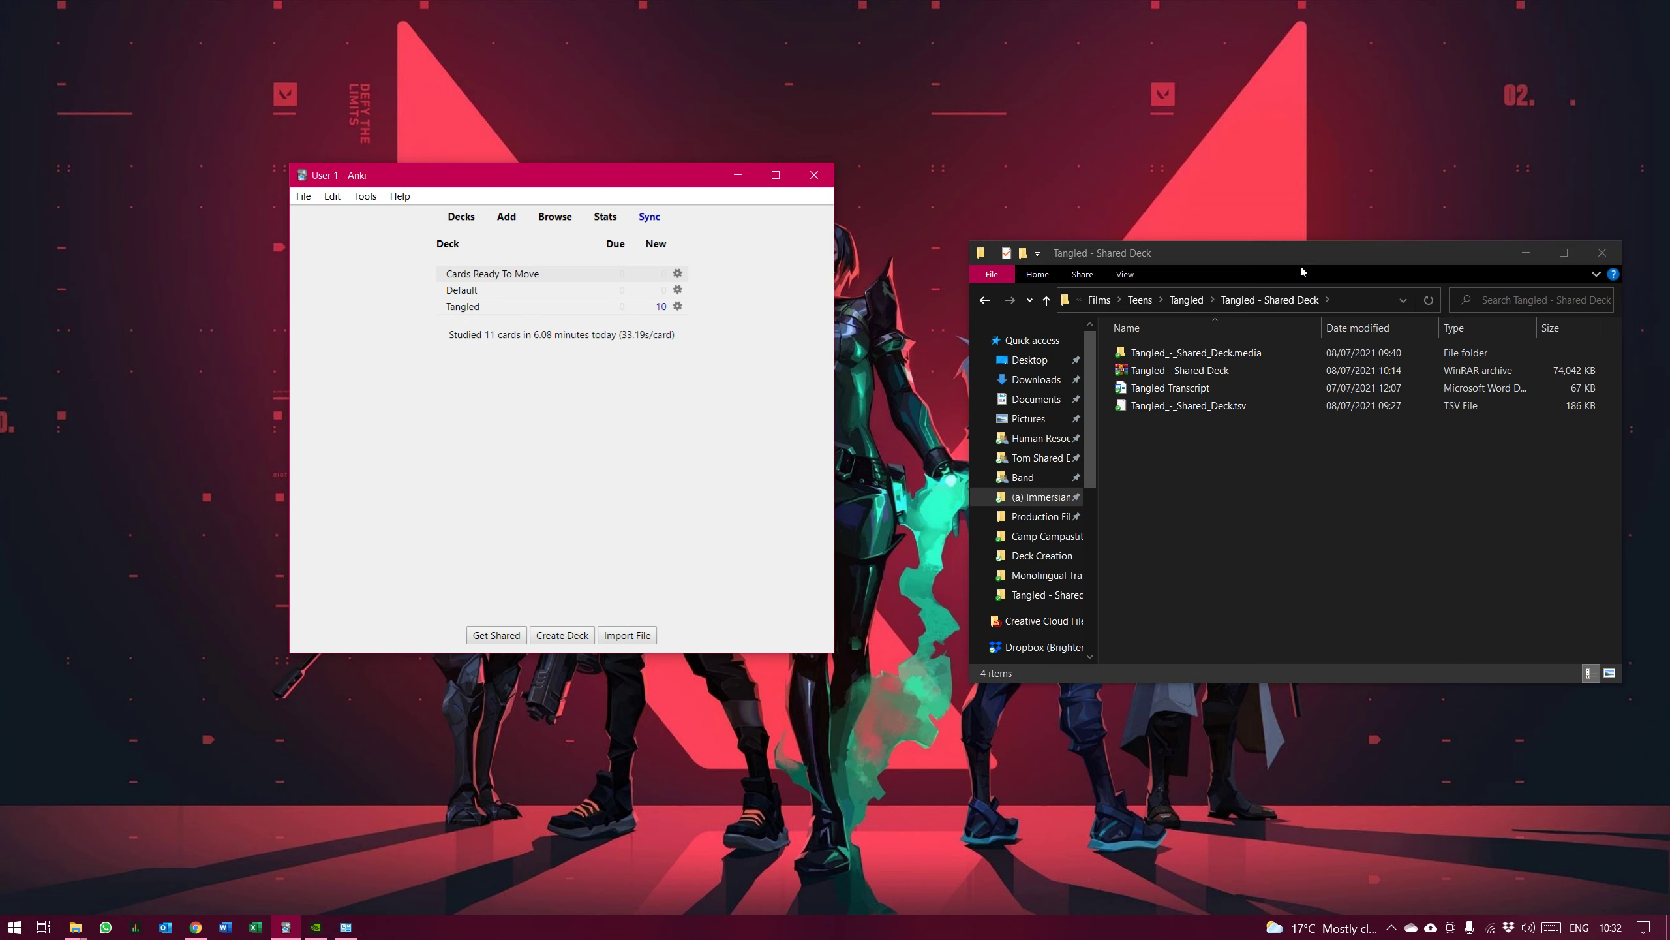
drag(1286, 261, 1260, 201)
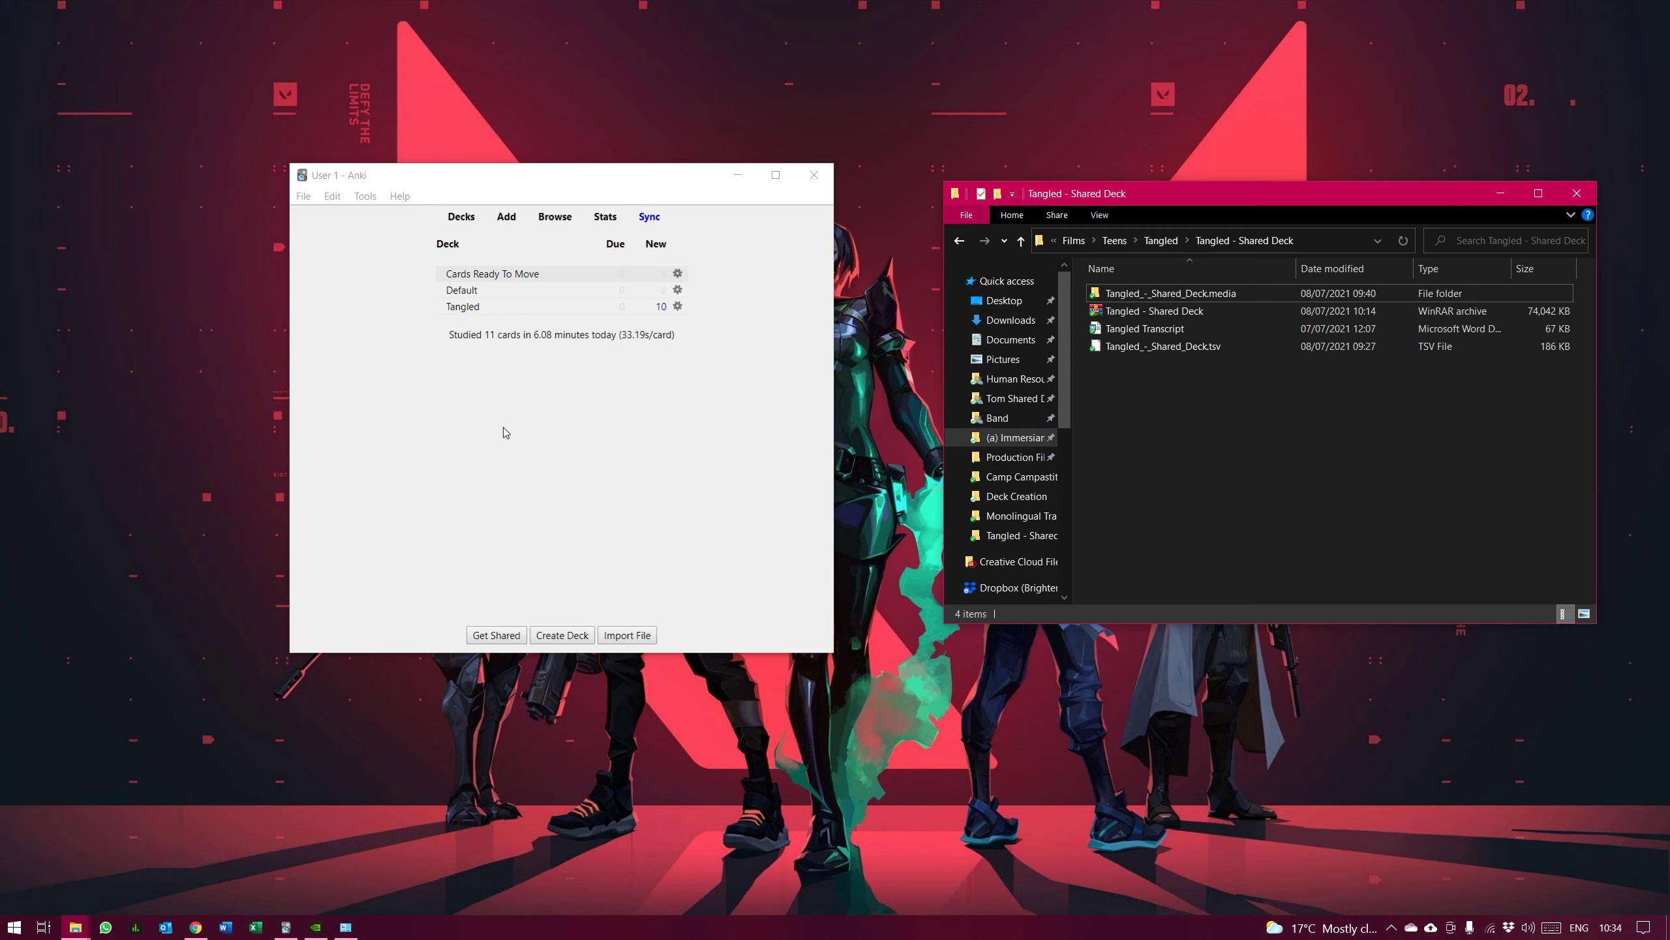
drag(569, 173, 579, 170)
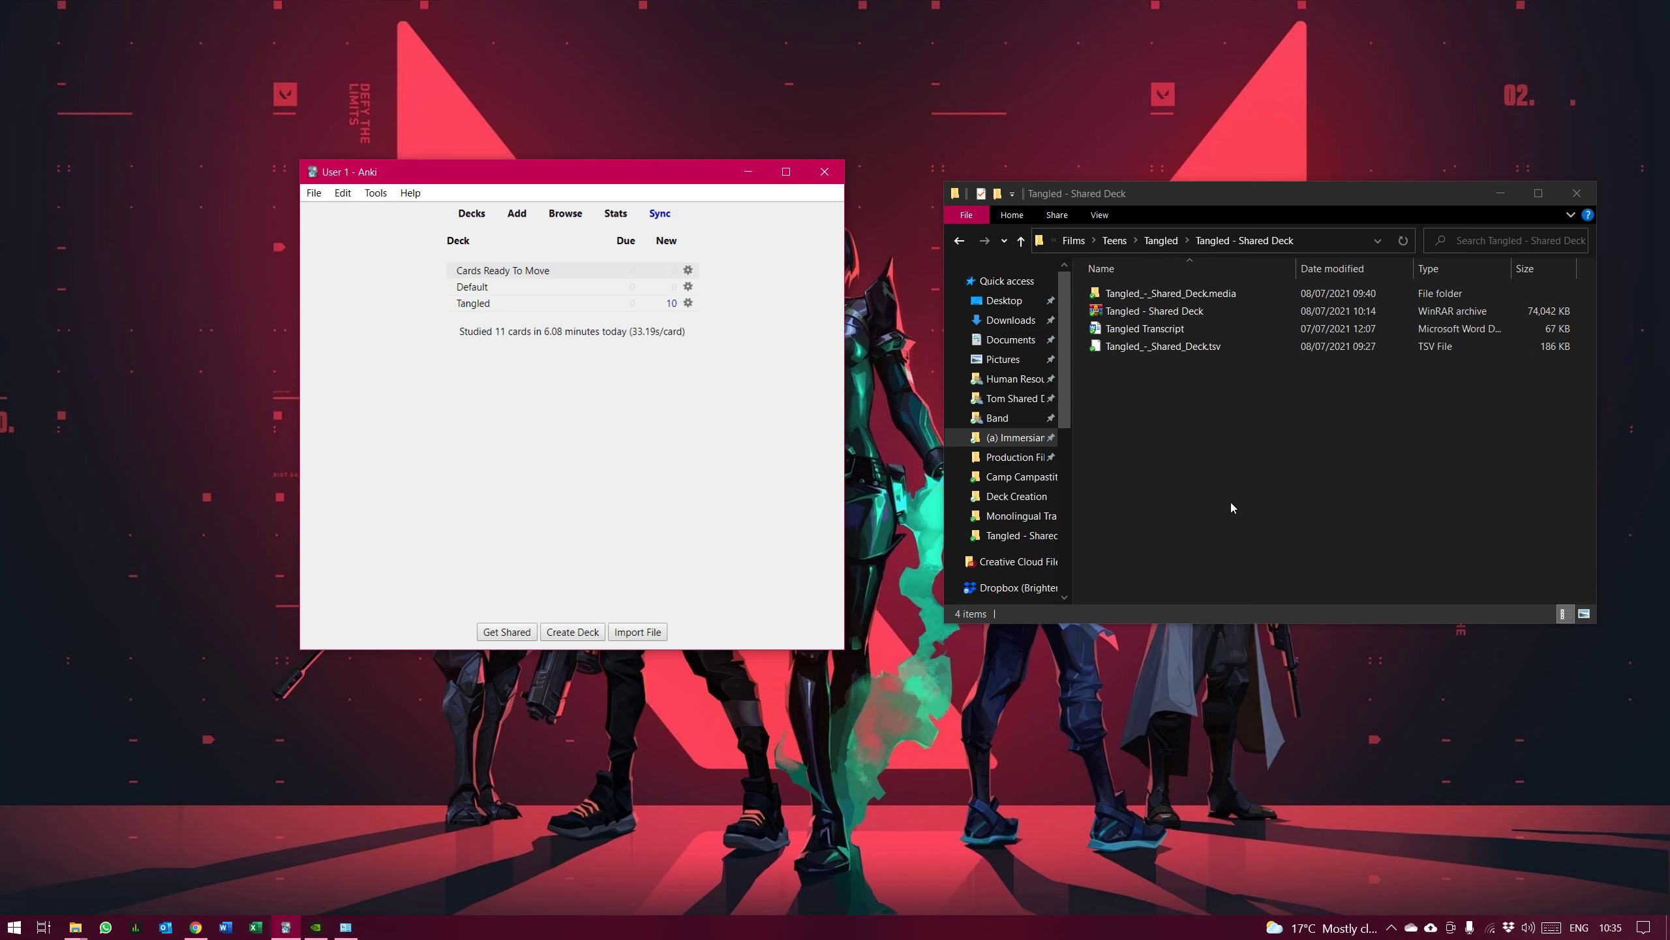
Open the Tangled Transcript document in Word, look through its lines and close it again
double_click(1131, 329)
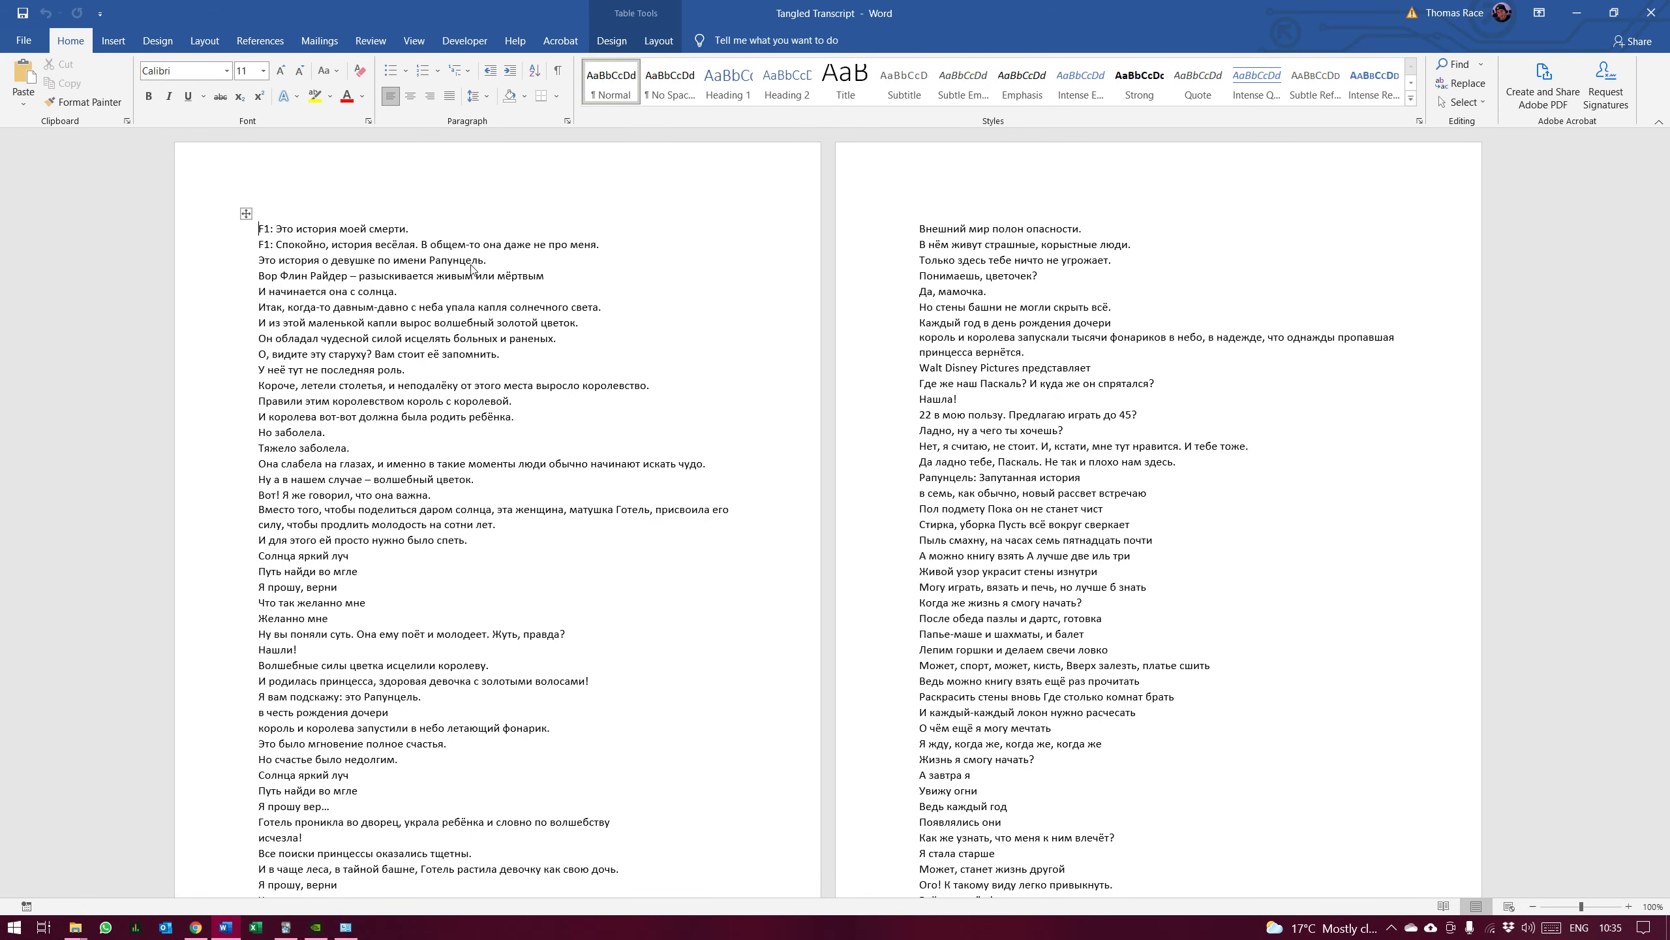
scroll(933, 433, down, 20)
scroll(934, 433, down, 3)
drag(1663, 259, 1600, 146)
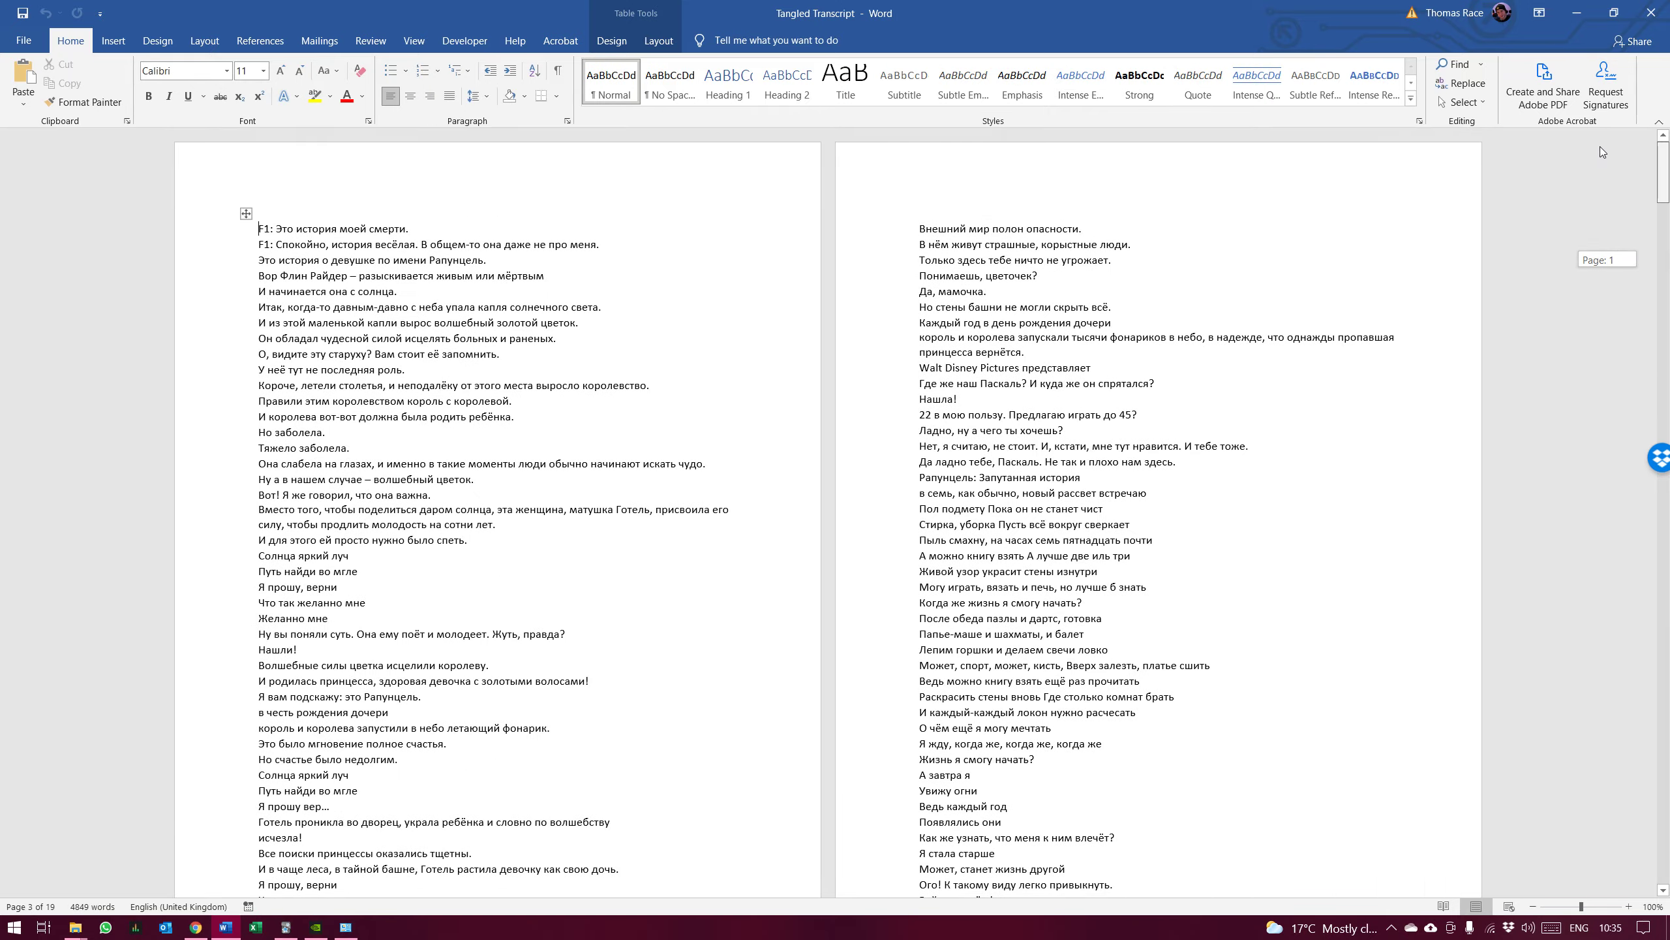
click(1657, 14)
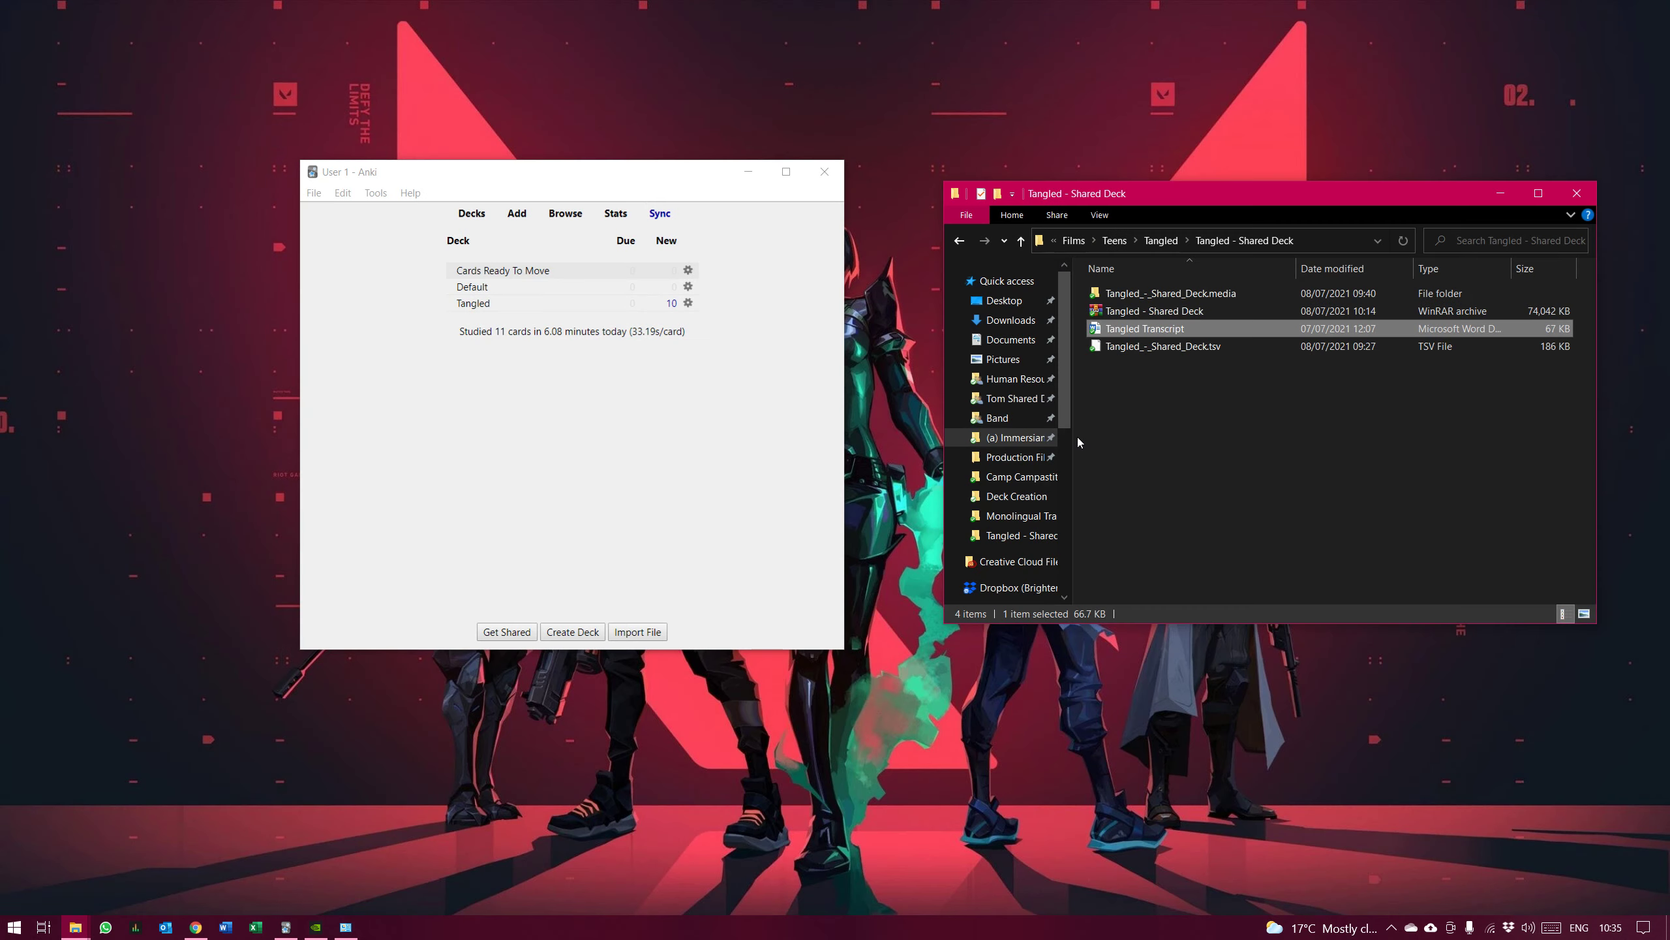
click(1202, 456)
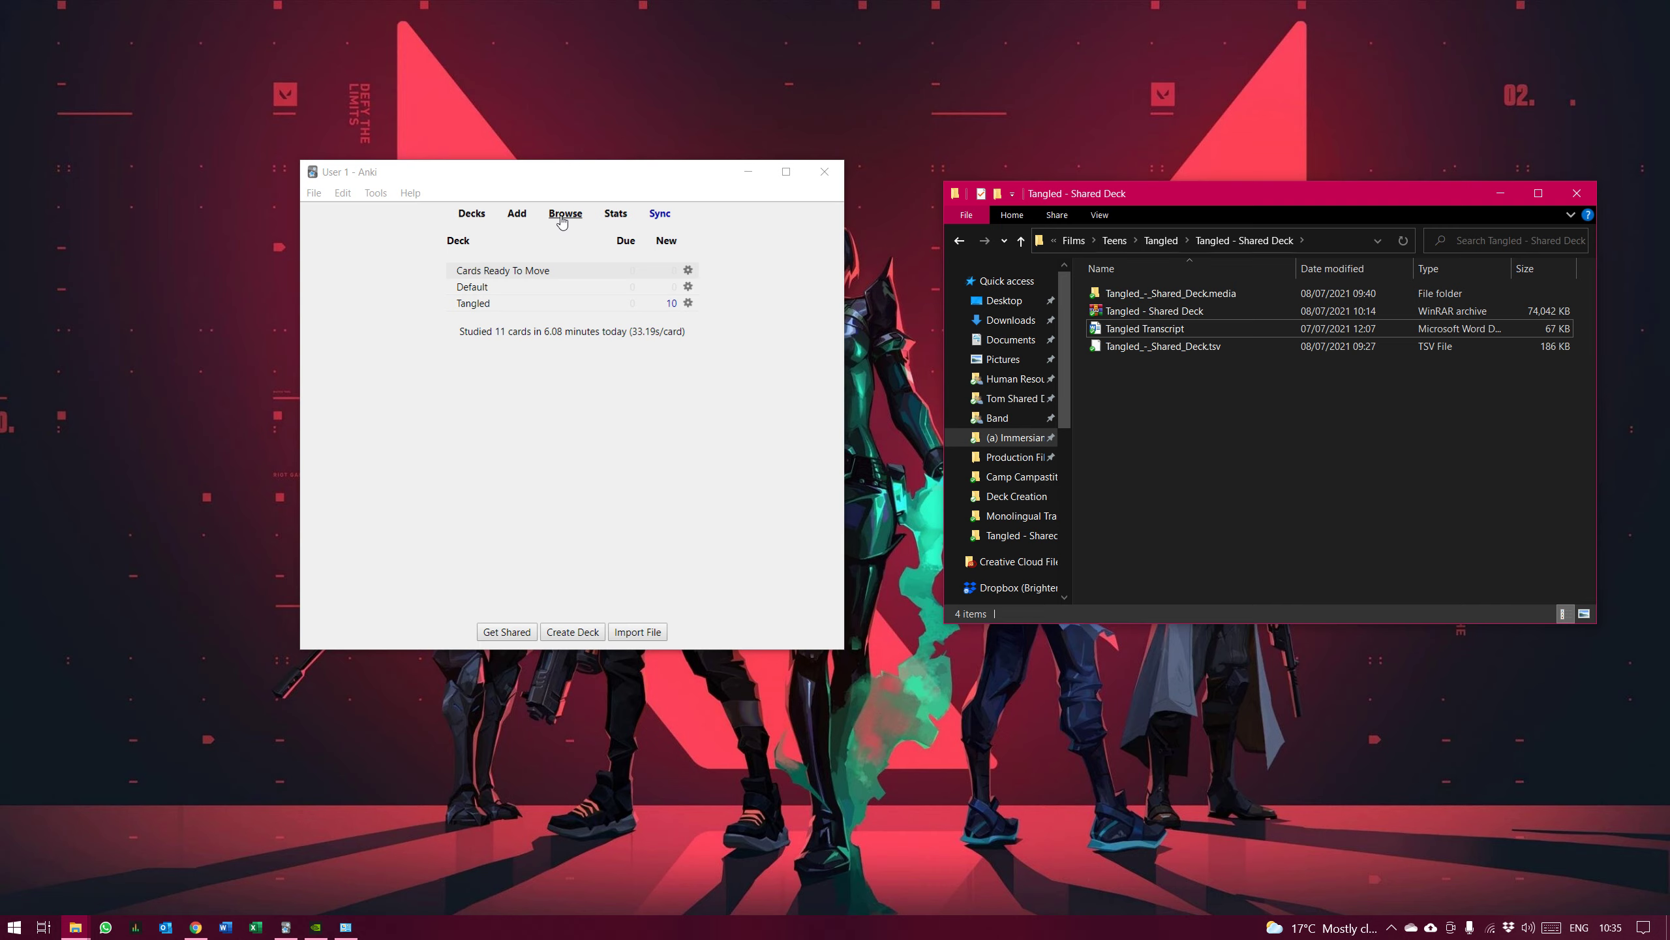
Bring up Anki's note type manager and place it between the main window and the file folder
click(375, 192)
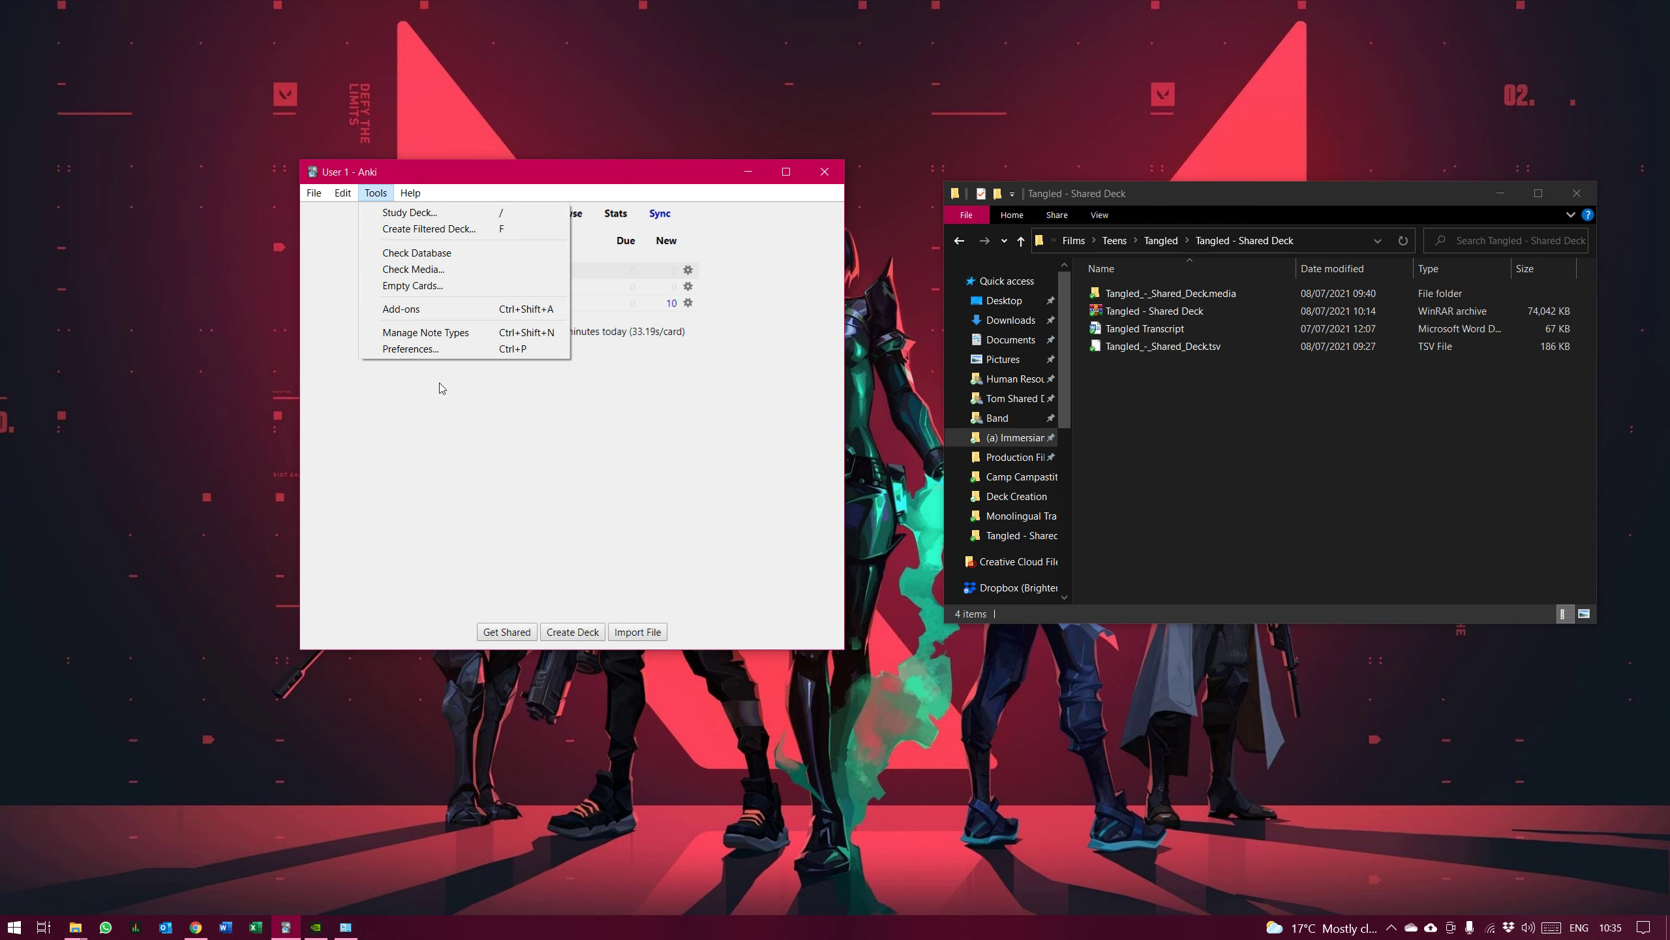
click(447, 333)
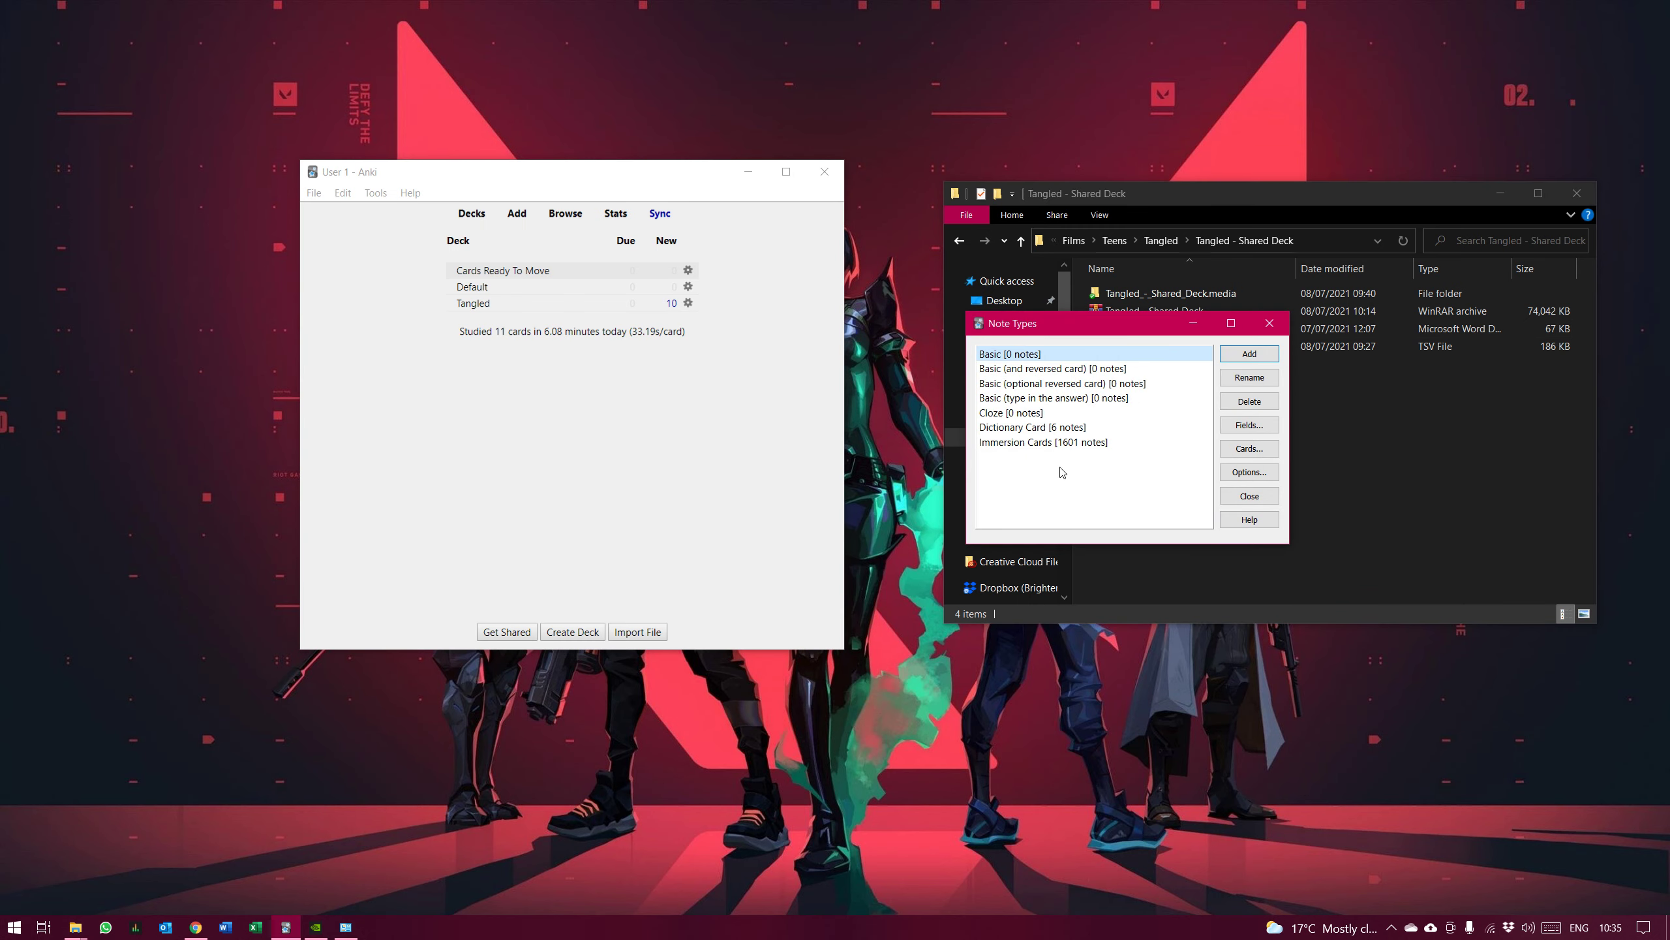
drag(1138, 332, 853, 387)
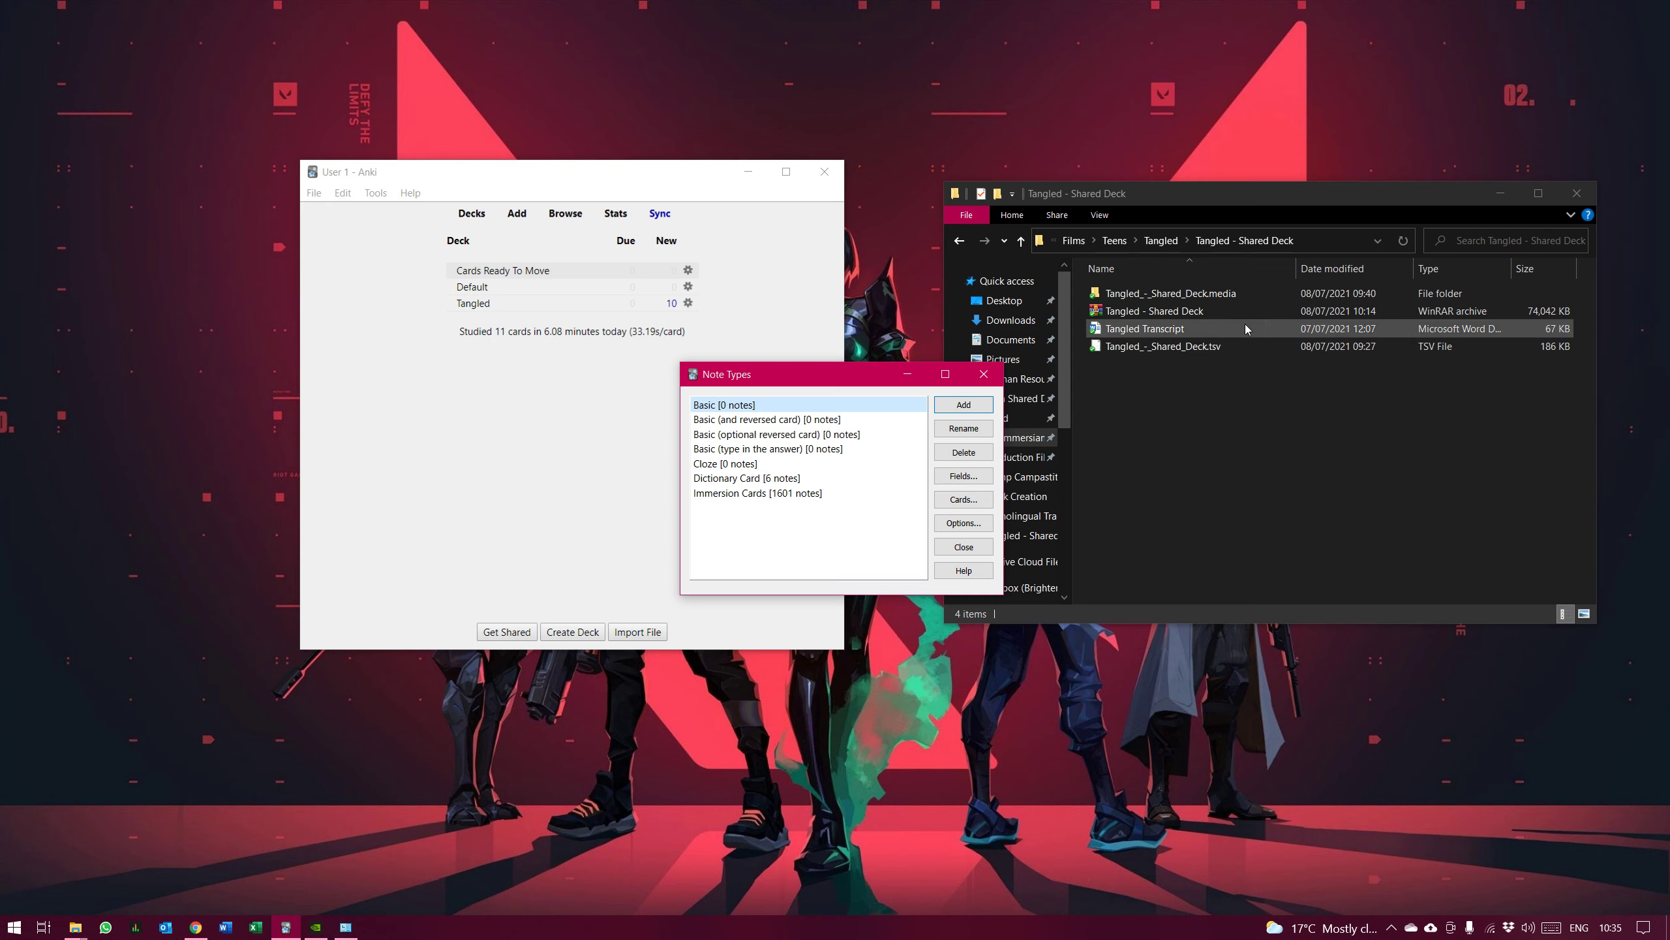
Open the Tangled_-_Shared_Deck.tsv file in Notepad, making Notepad the default program for .tsv files
click(1187, 349)
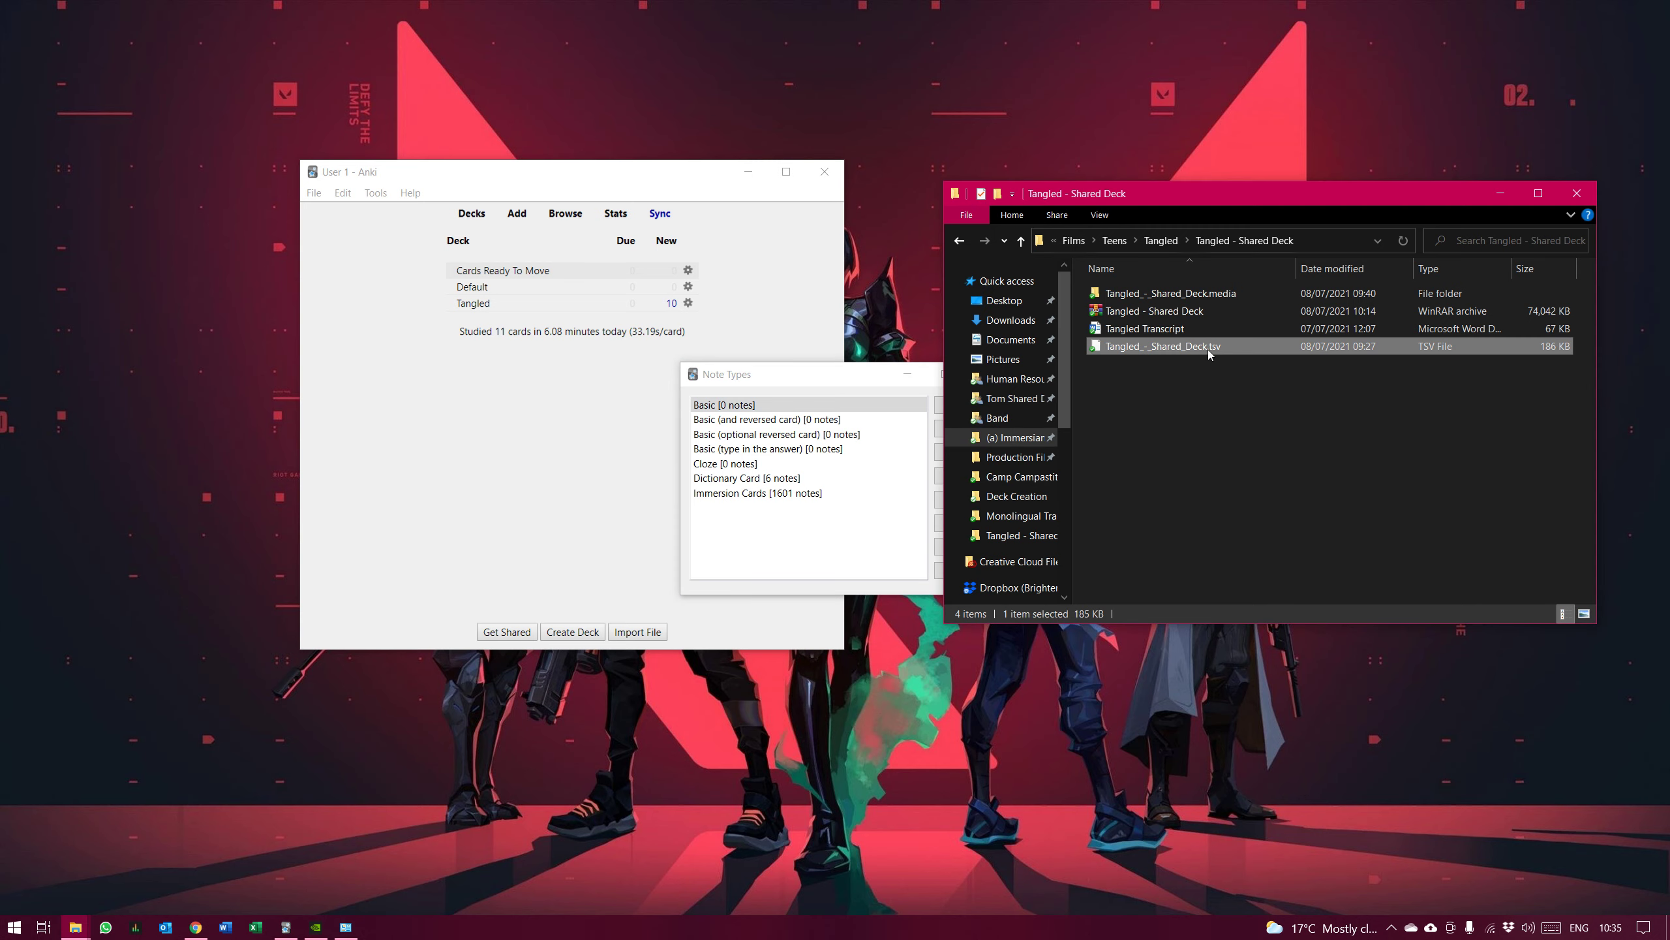
double_click(1140, 347)
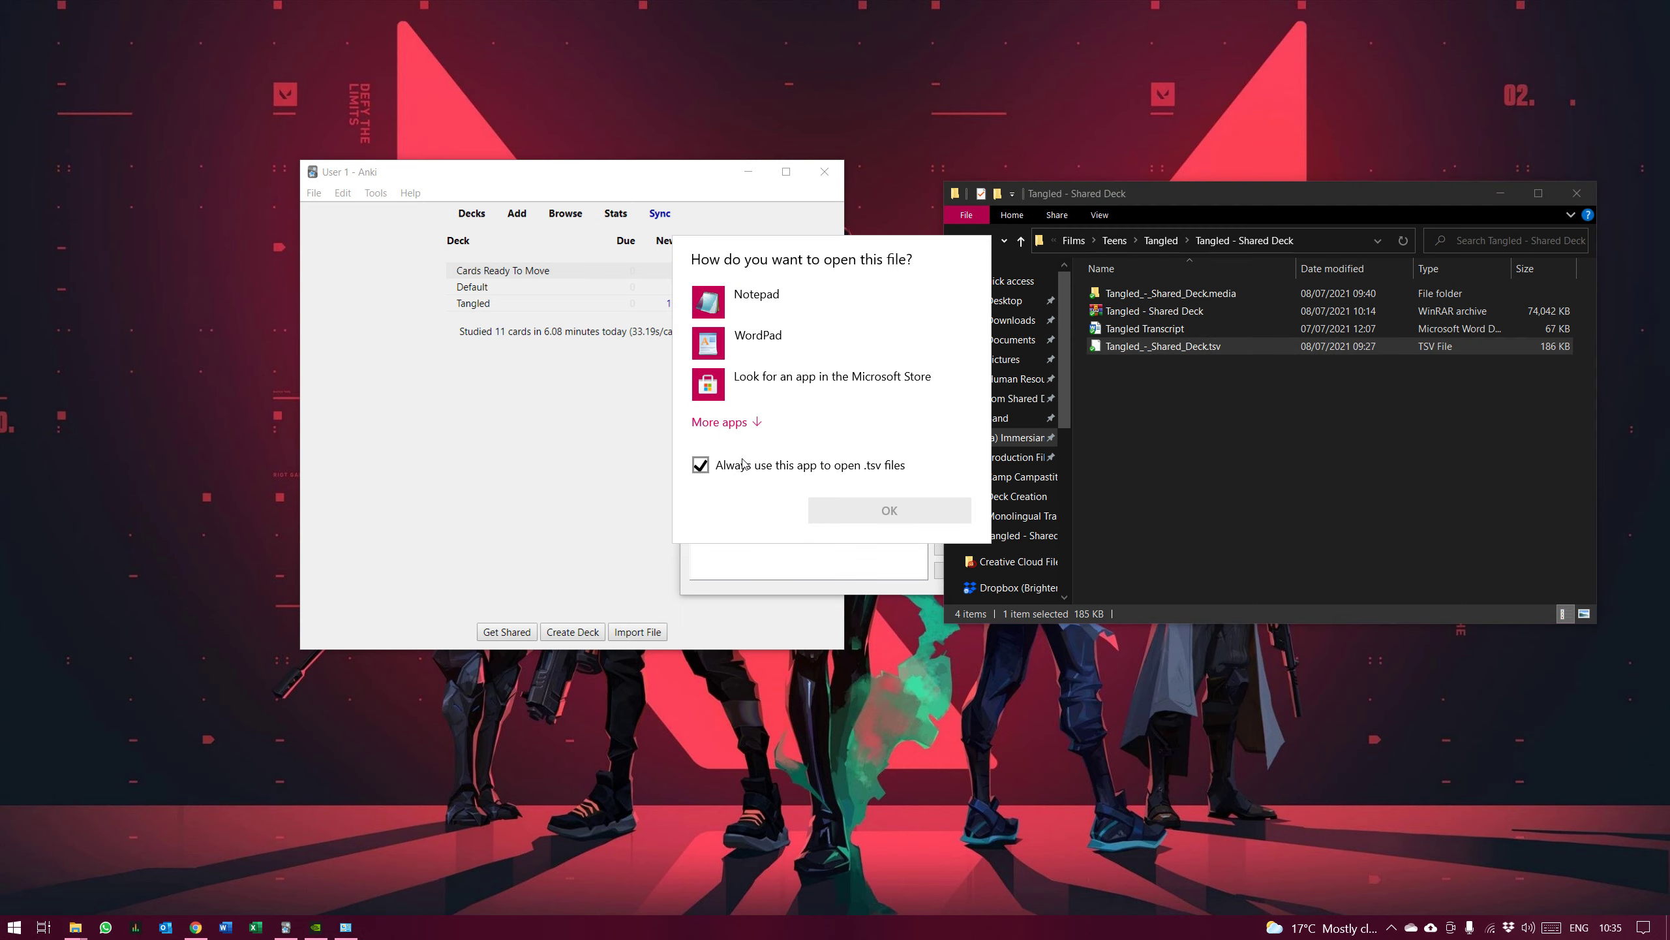
click(724, 422)
scroll(818, 487, down, 3)
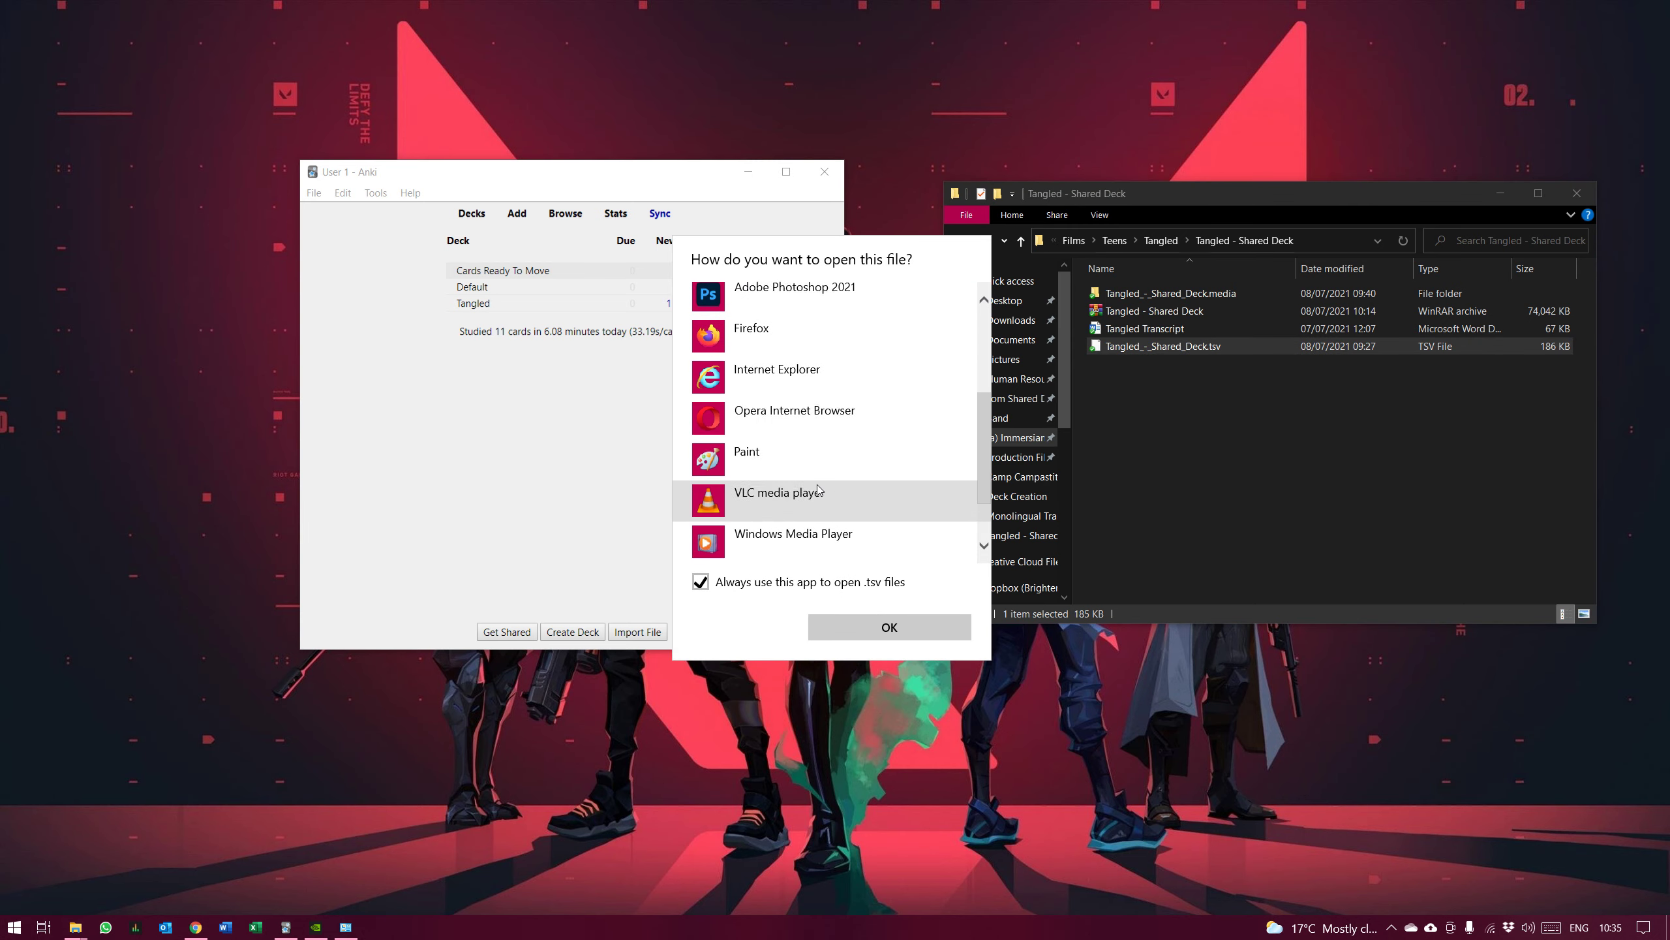
scroll(819, 490, down, 2)
scroll(849, 435, up, 5)
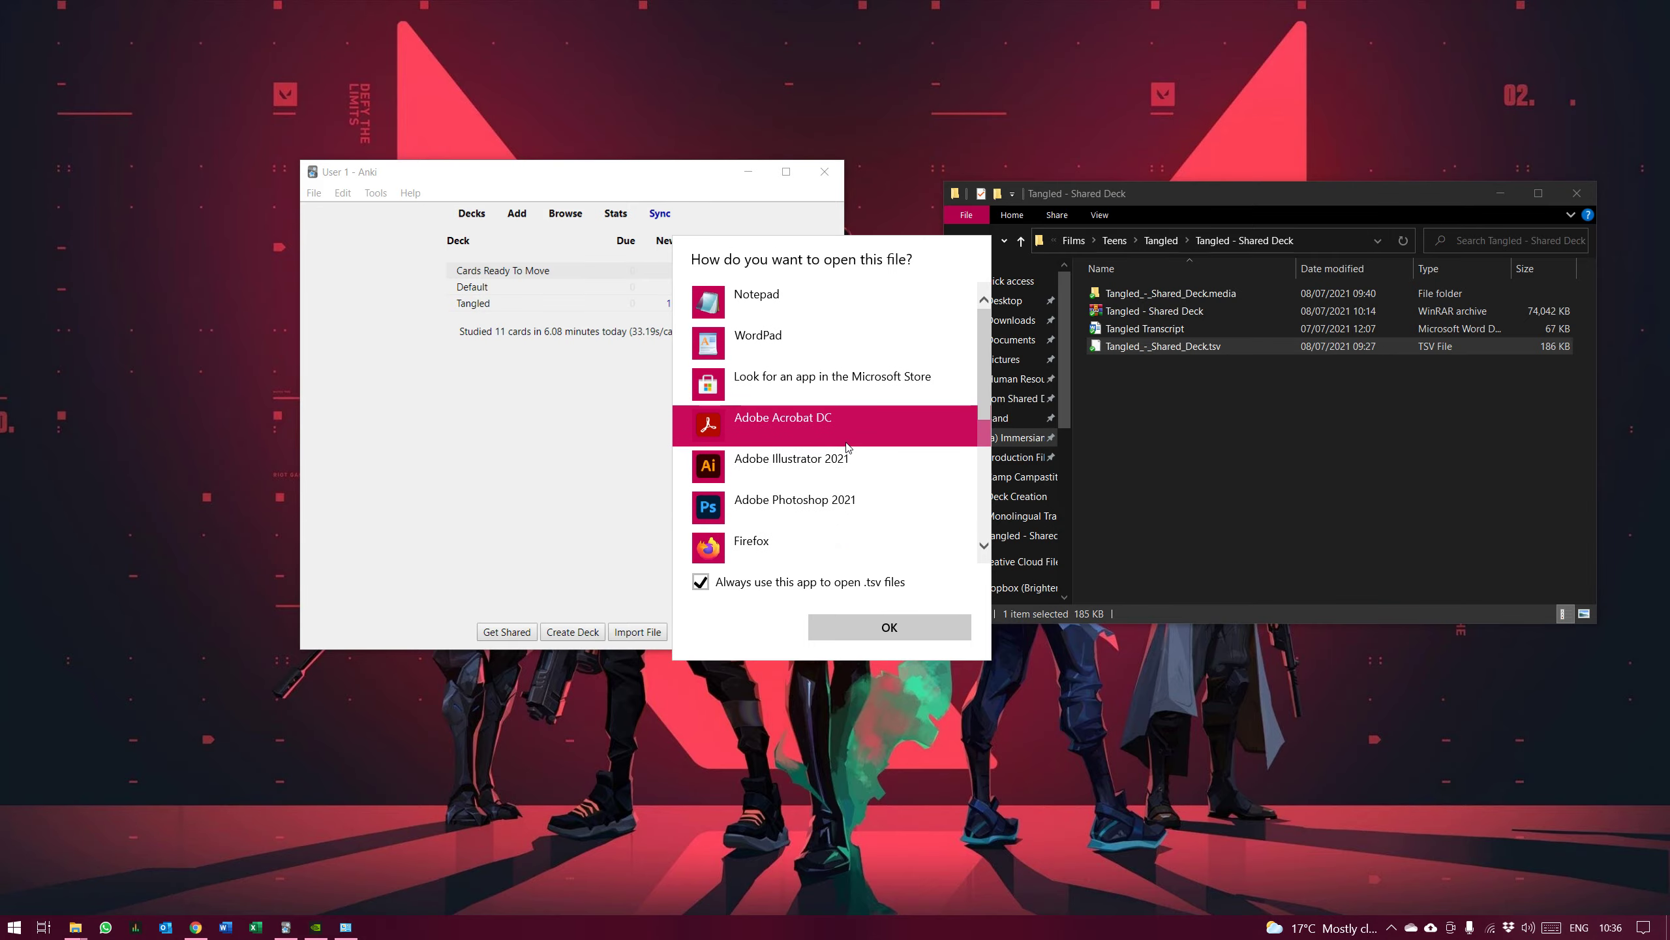
double_click(783, 304)
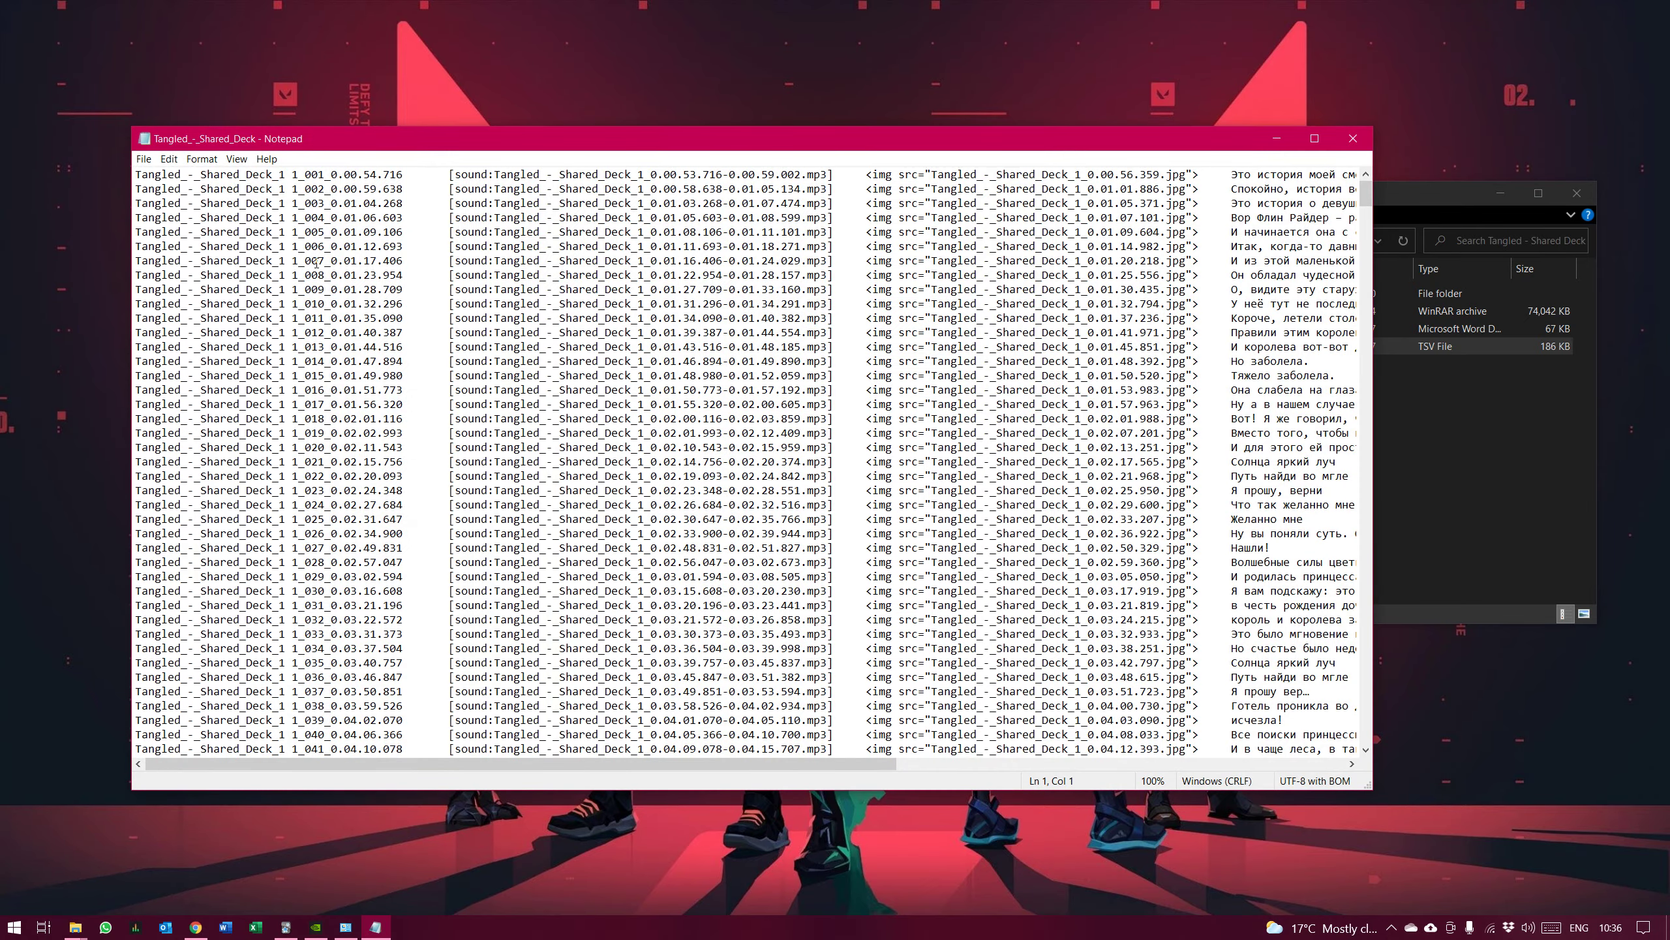
Examine the TSV file's columns for sequence marker, audio clip, snapshot and sentence, then close the file
drag(142, 175, 403, 174)
drag(300, 177, 816, 181)
drag(919, 174, 1085, 192)
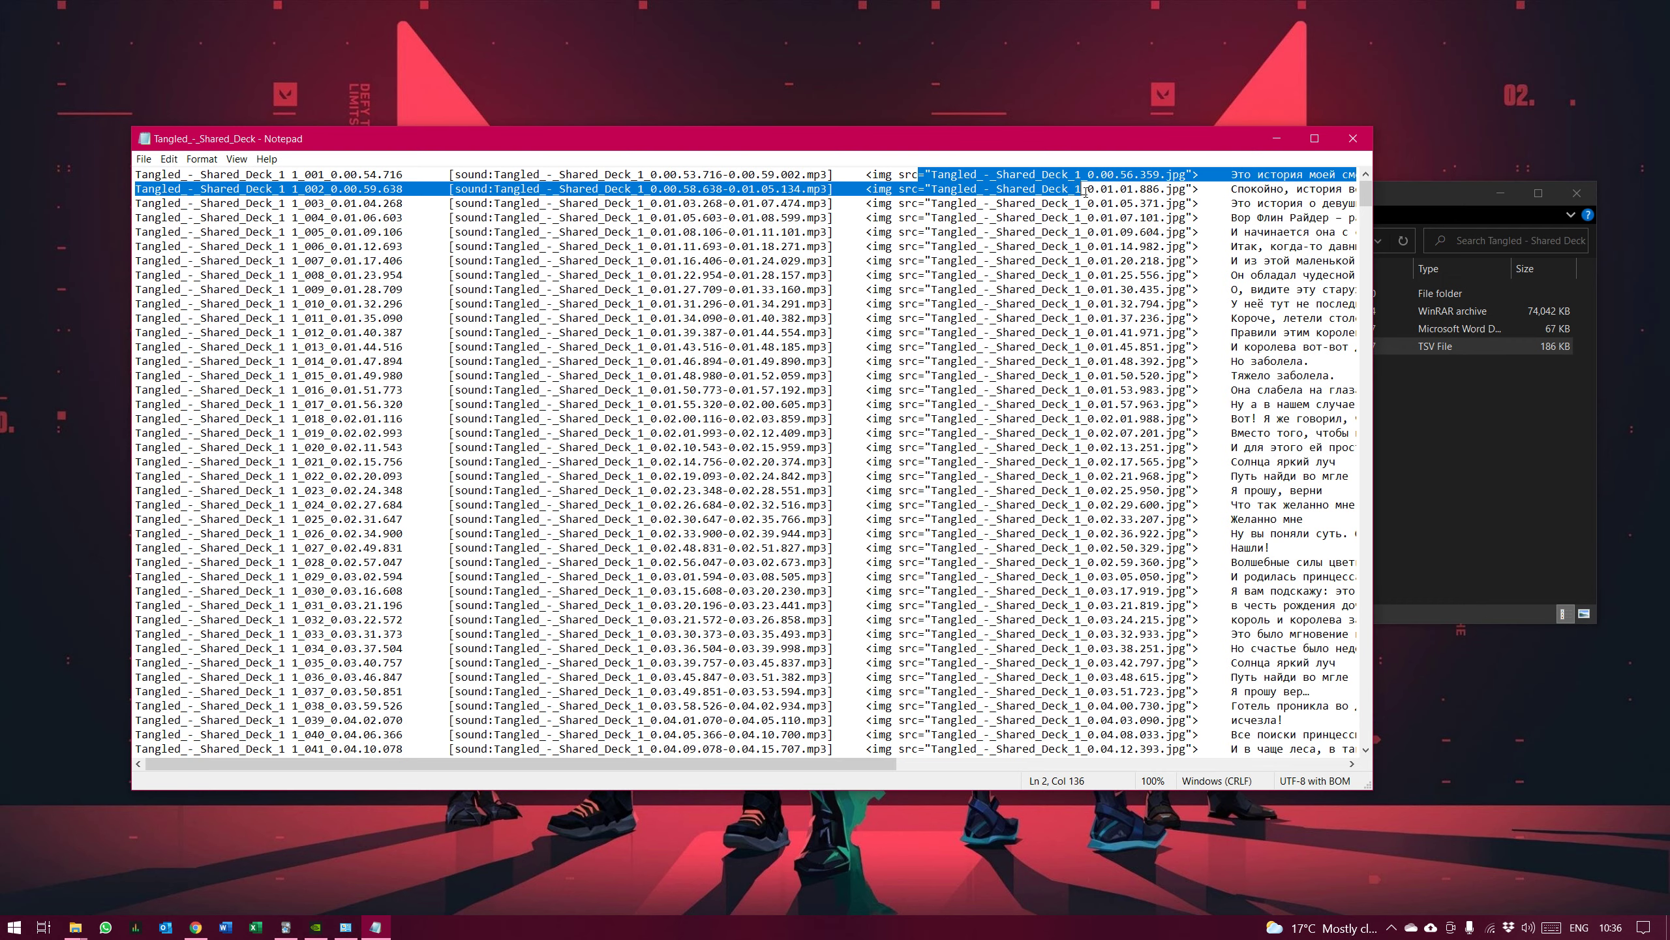
click(1259, 173)
drag(873, 763, 1348, 782)
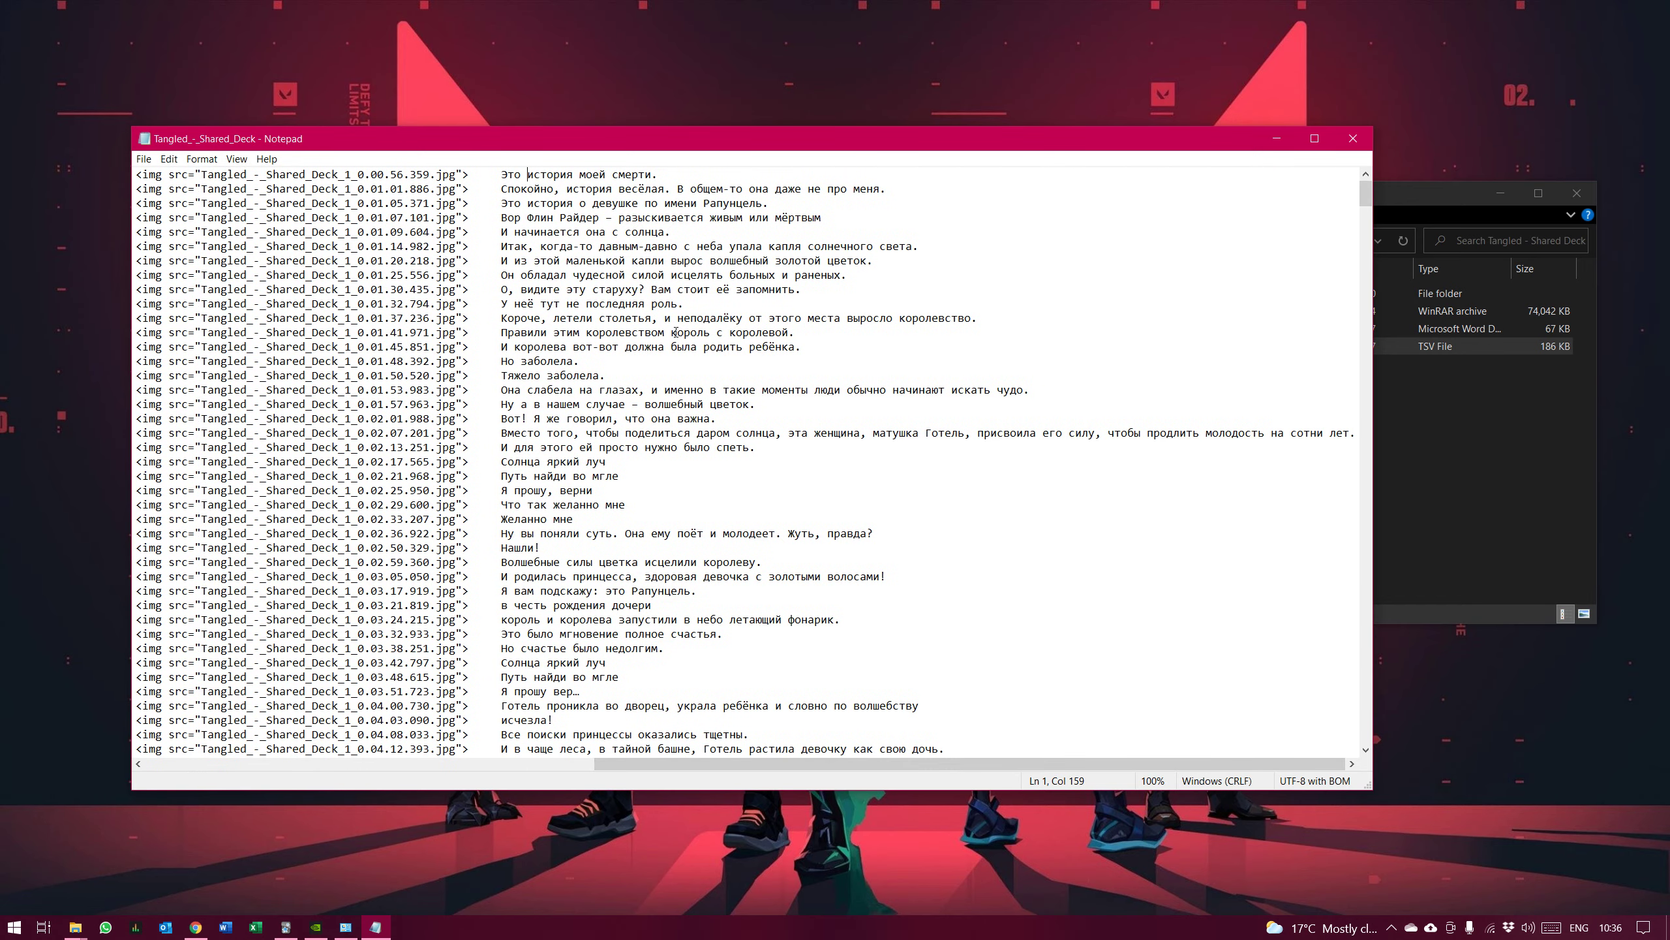
drag(751, 768, 181, 736)
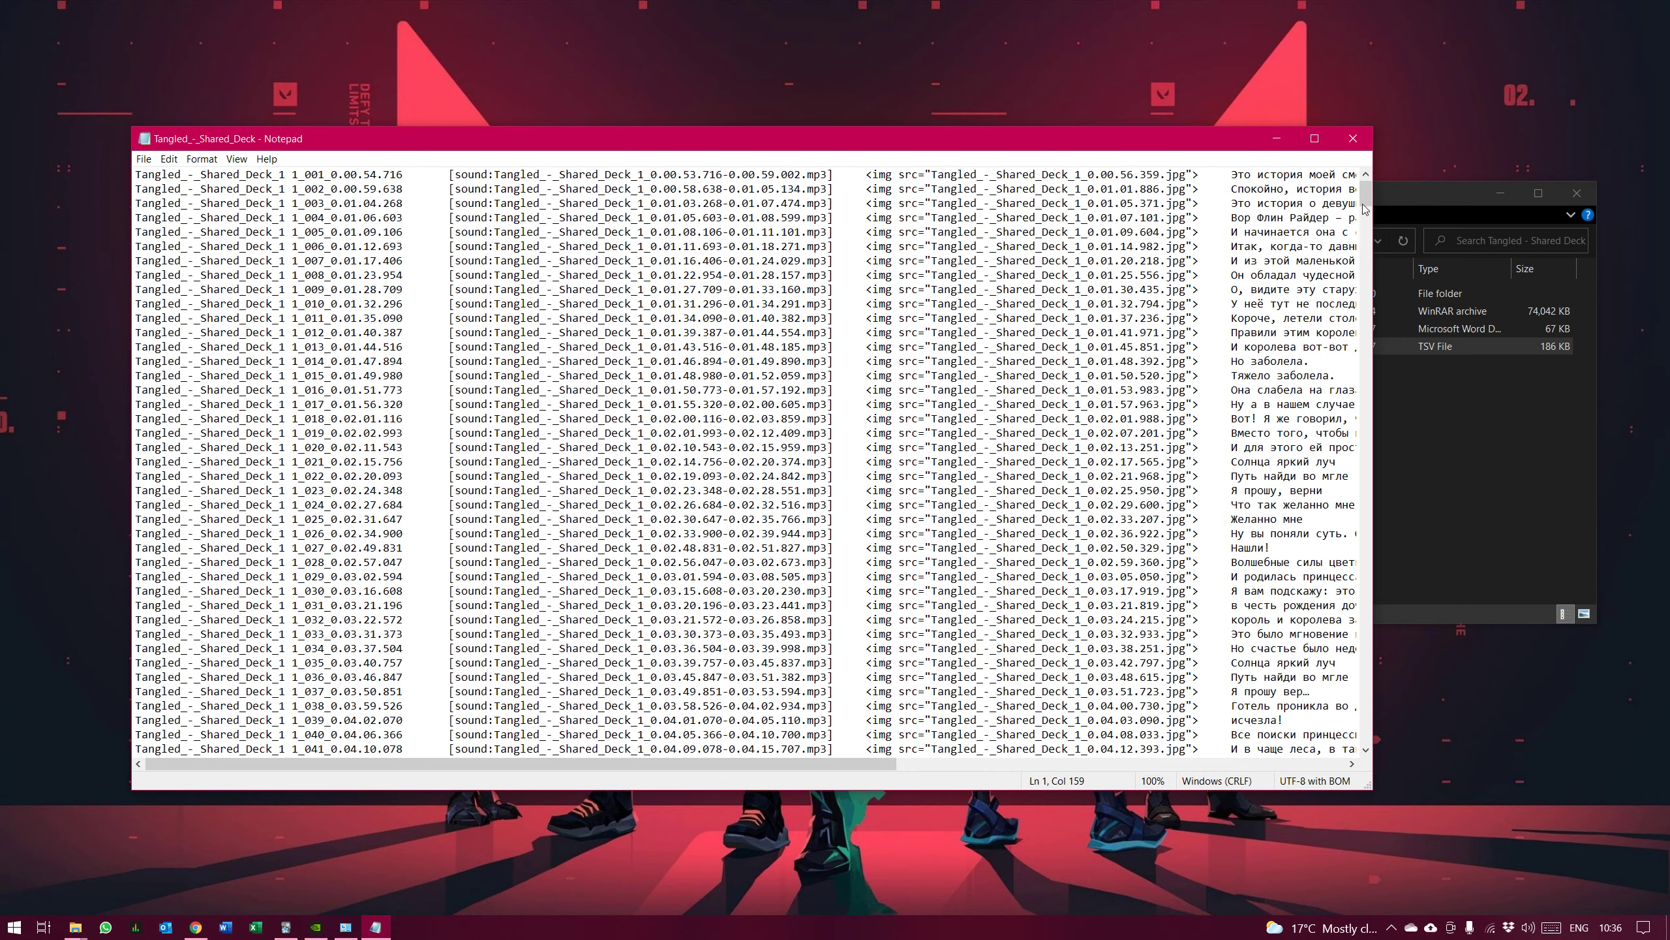
click(1353, 138)
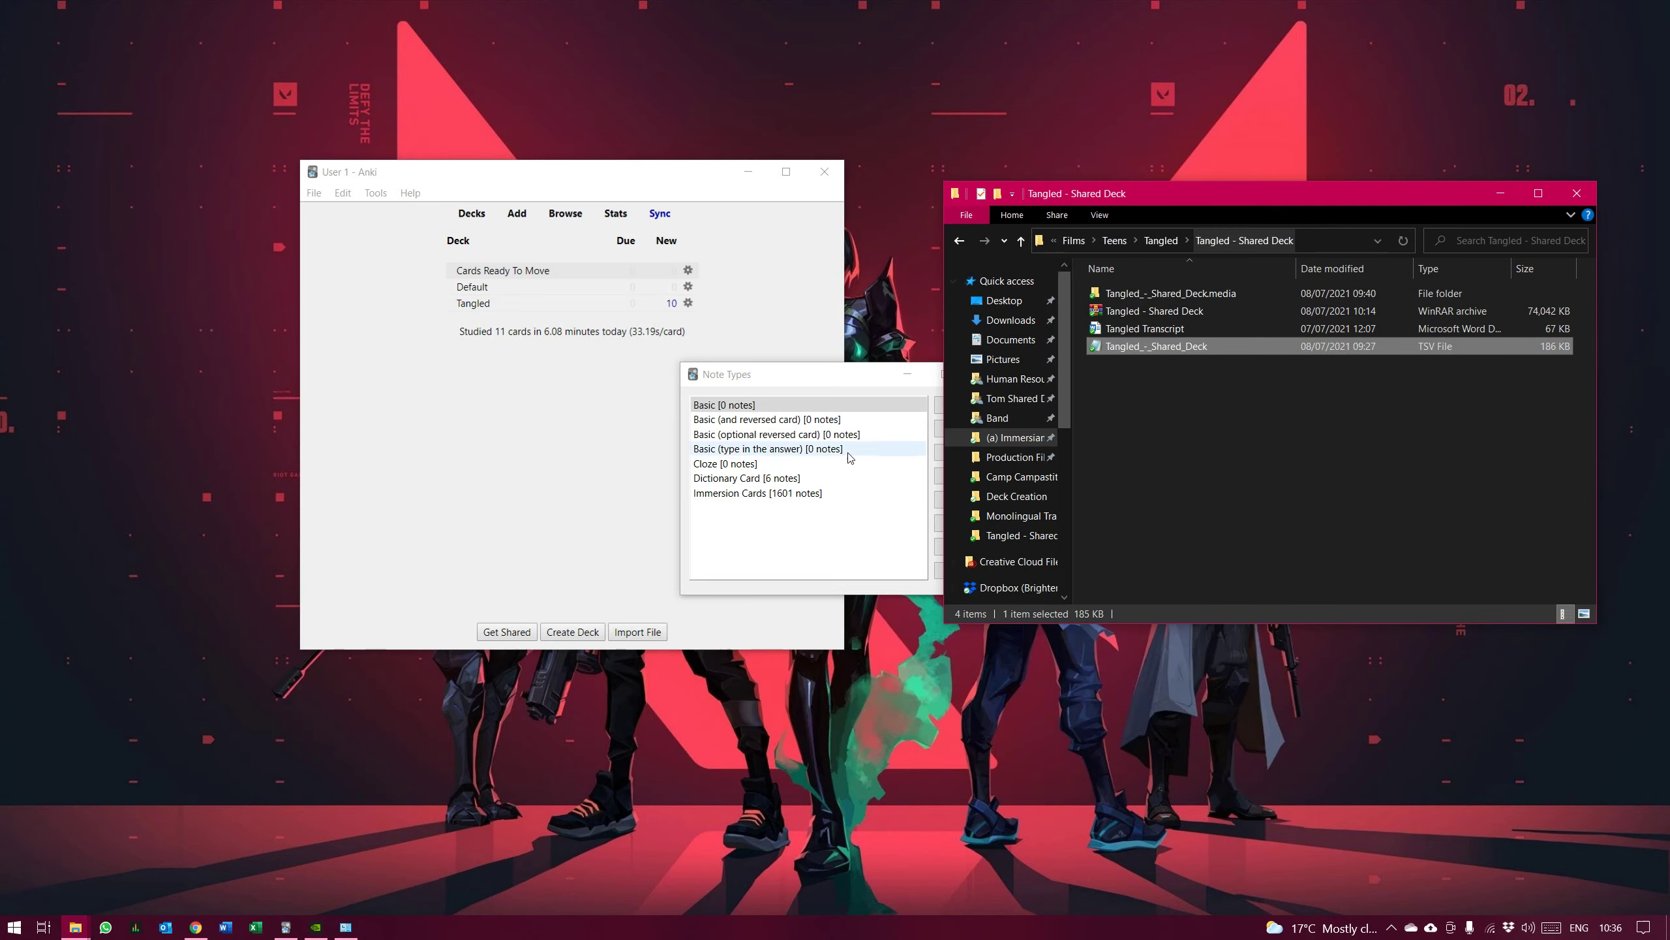
Review the field list of the Immersion Cards note type and leave it without saving
click(803, 377)
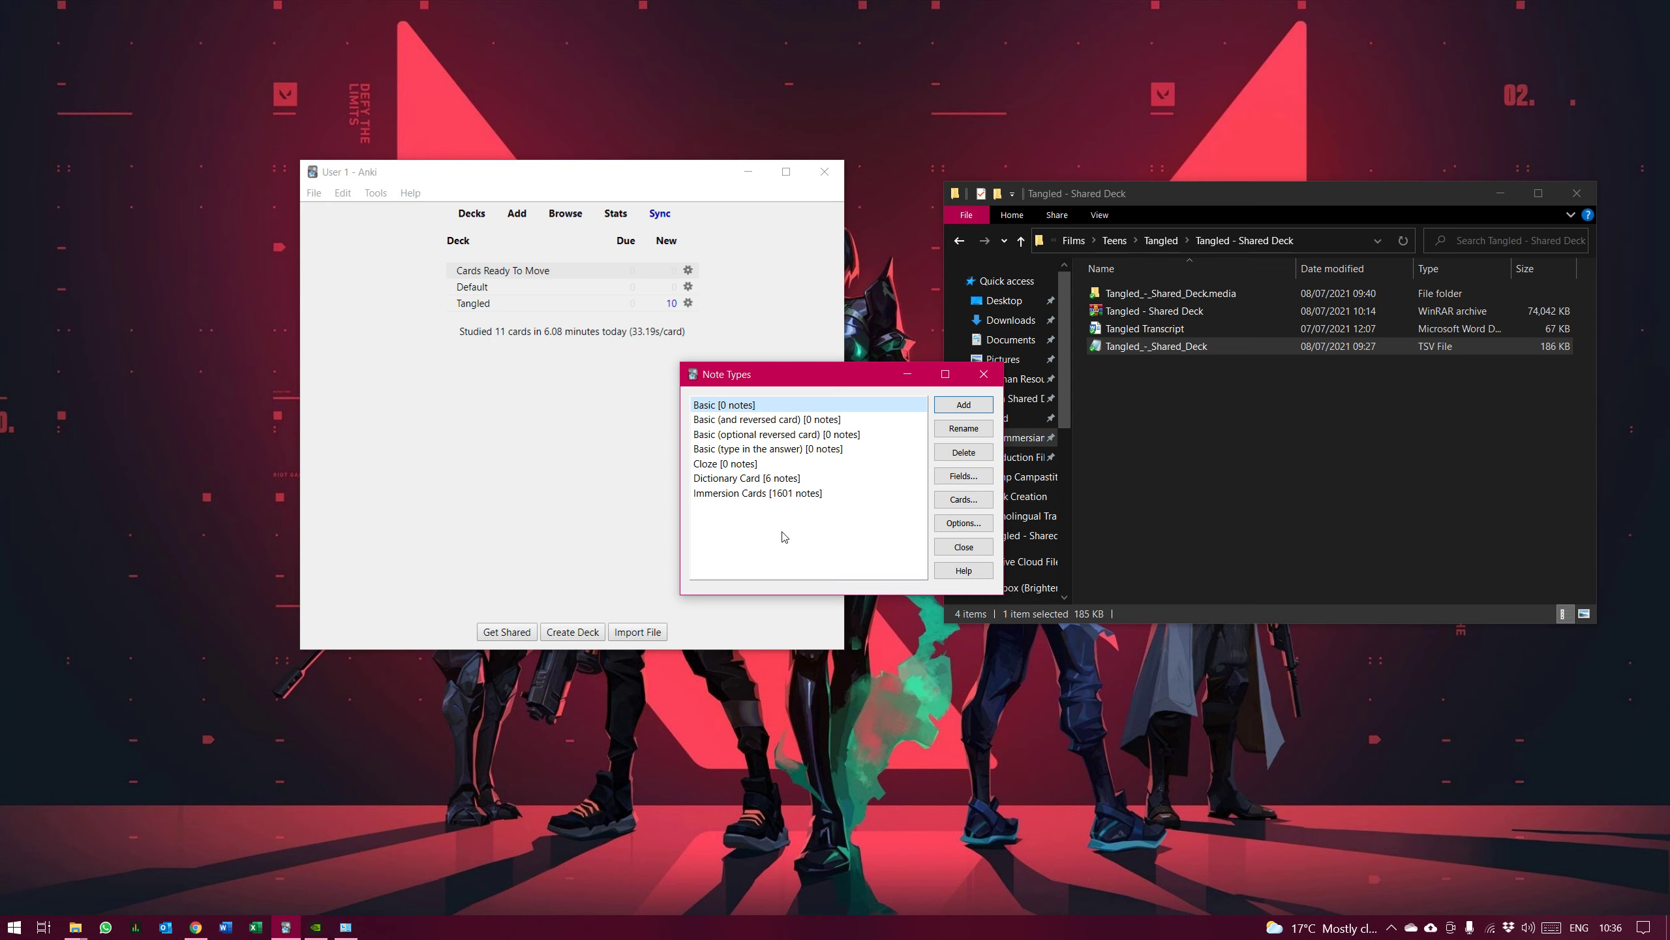
click(747, 499)
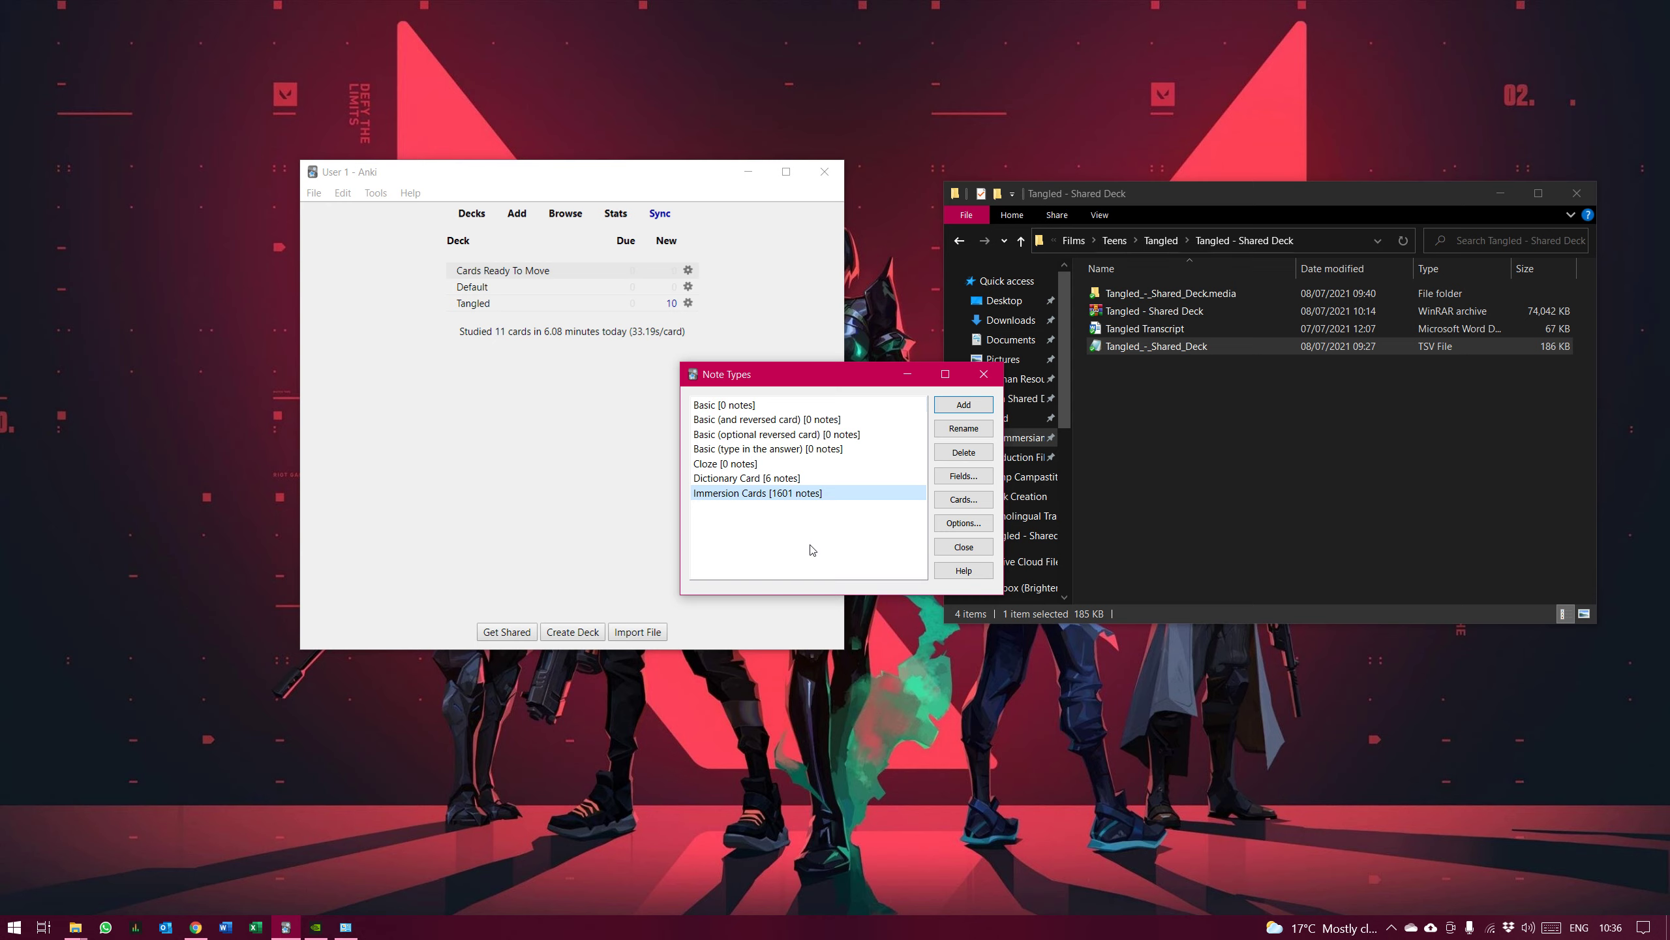
click(967, 478)
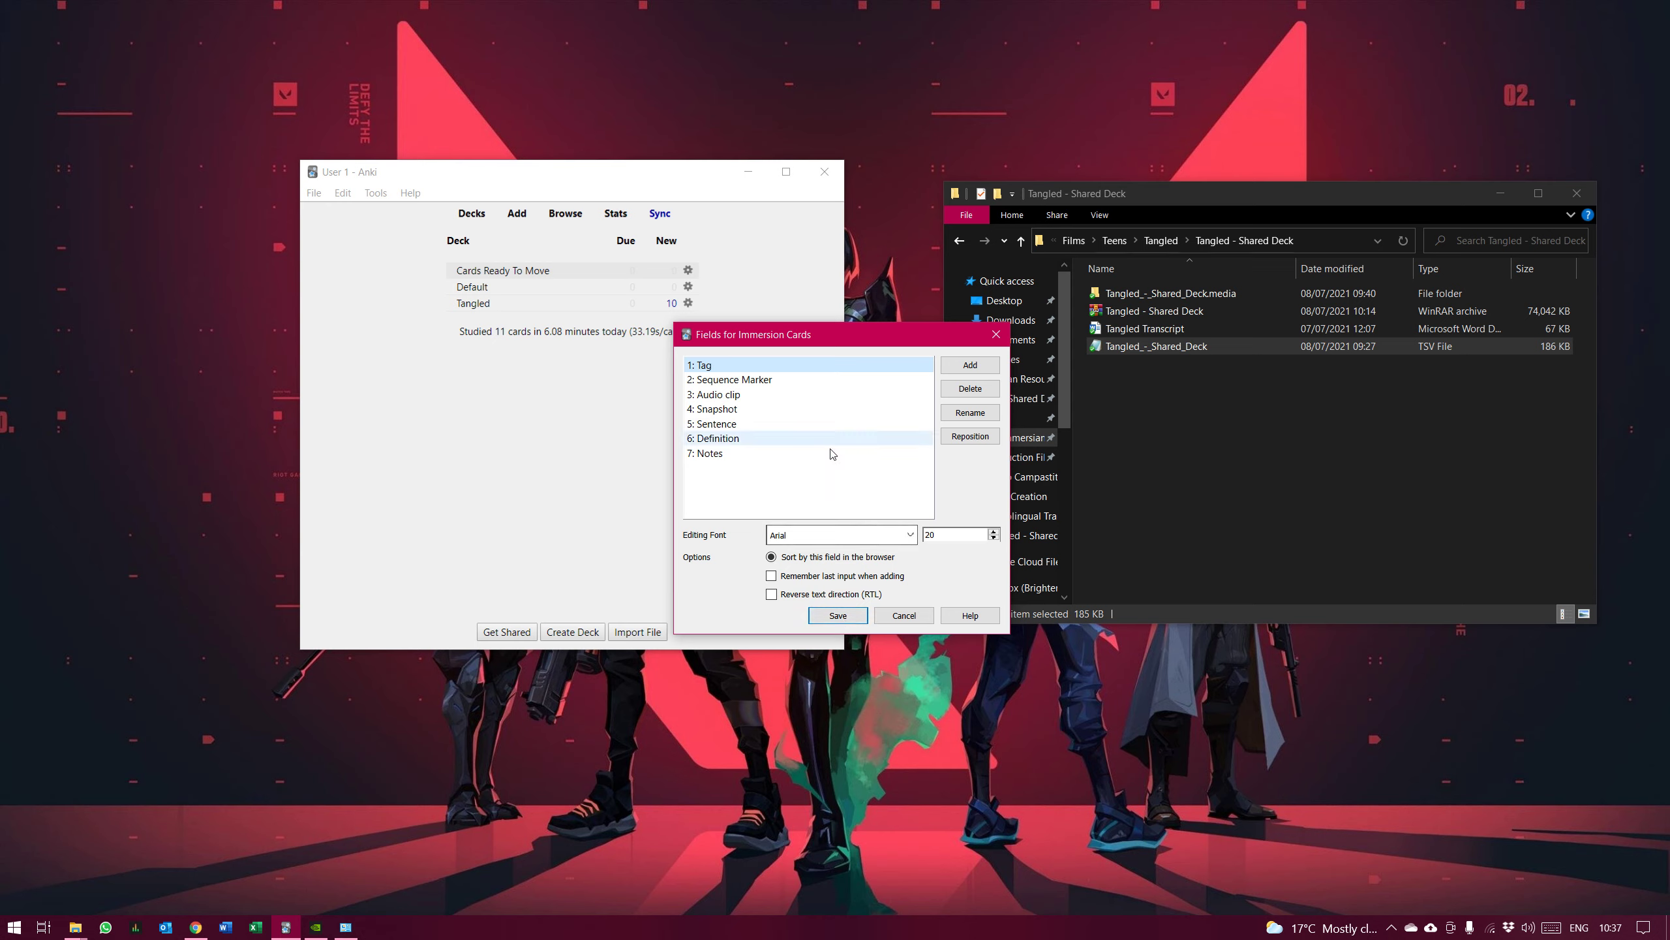
click(905, 616)
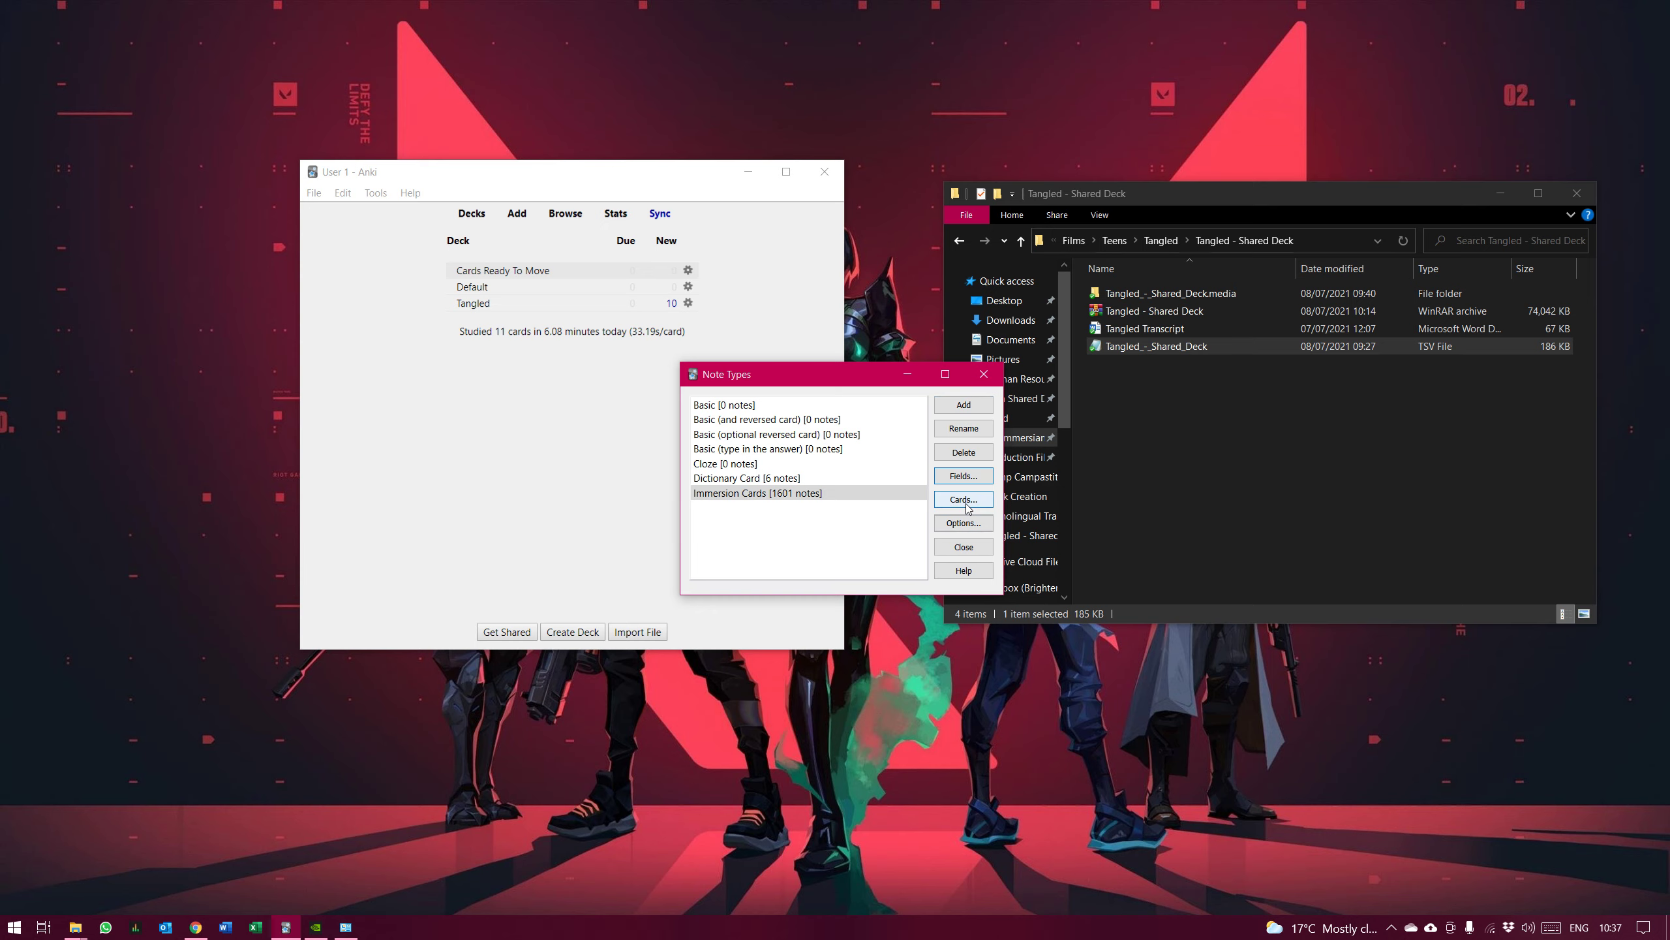
Open the card templates of the Immersion Cards note type and compare the front template with its preview
click(964, 500)
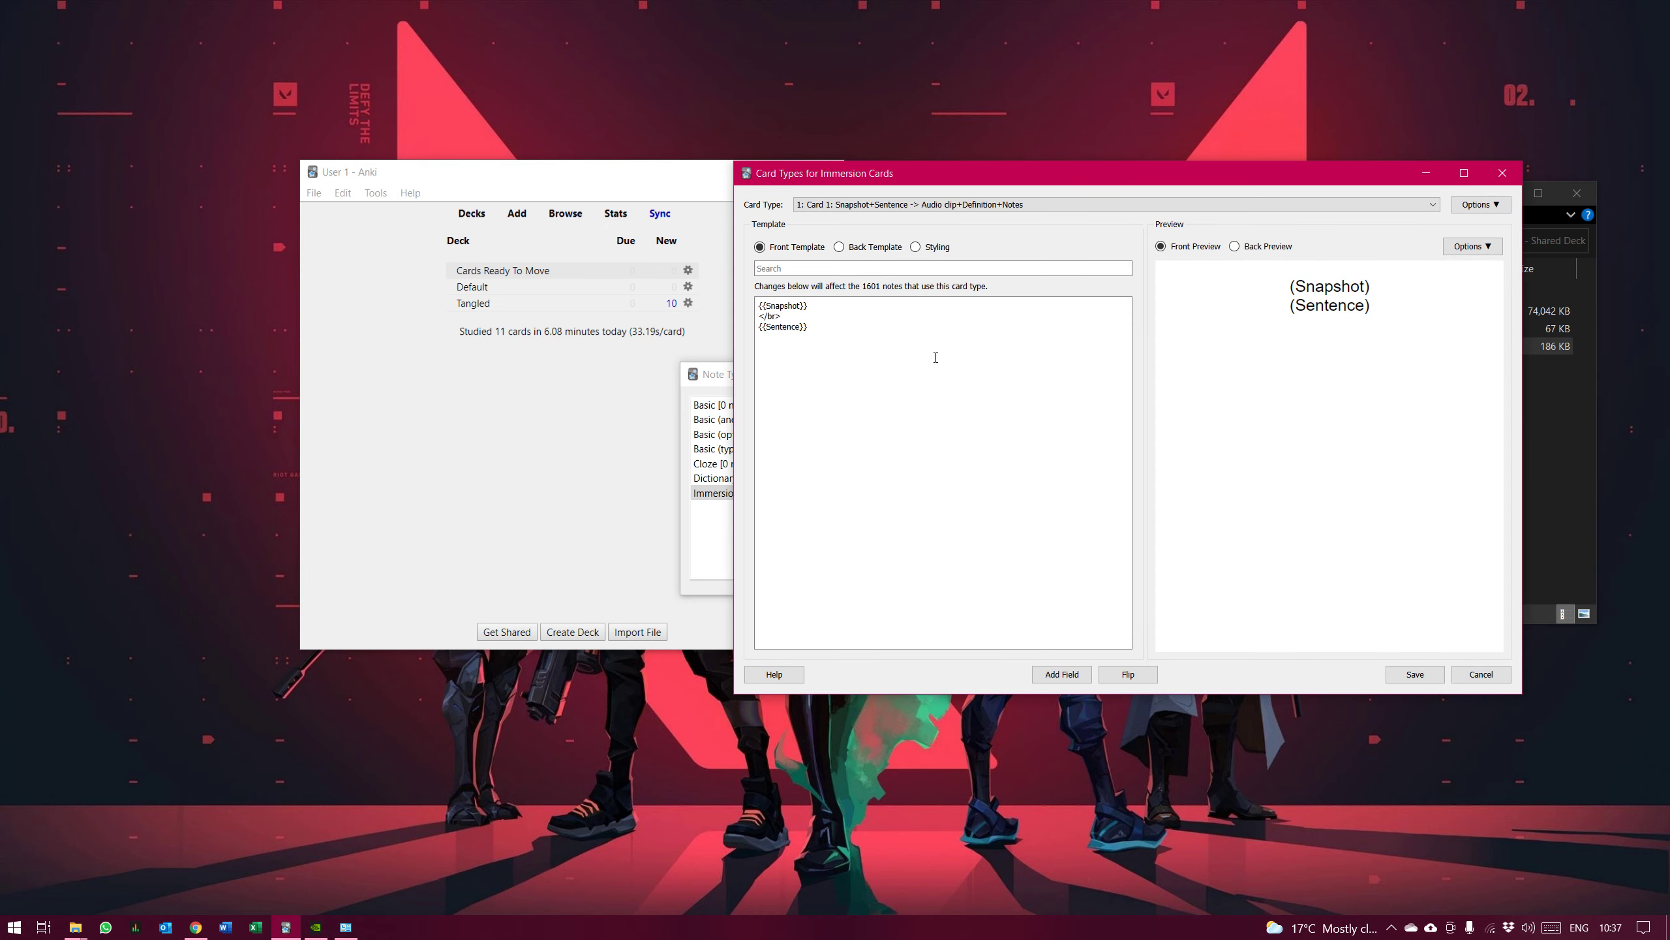
drag(996, 179, 884, 135)
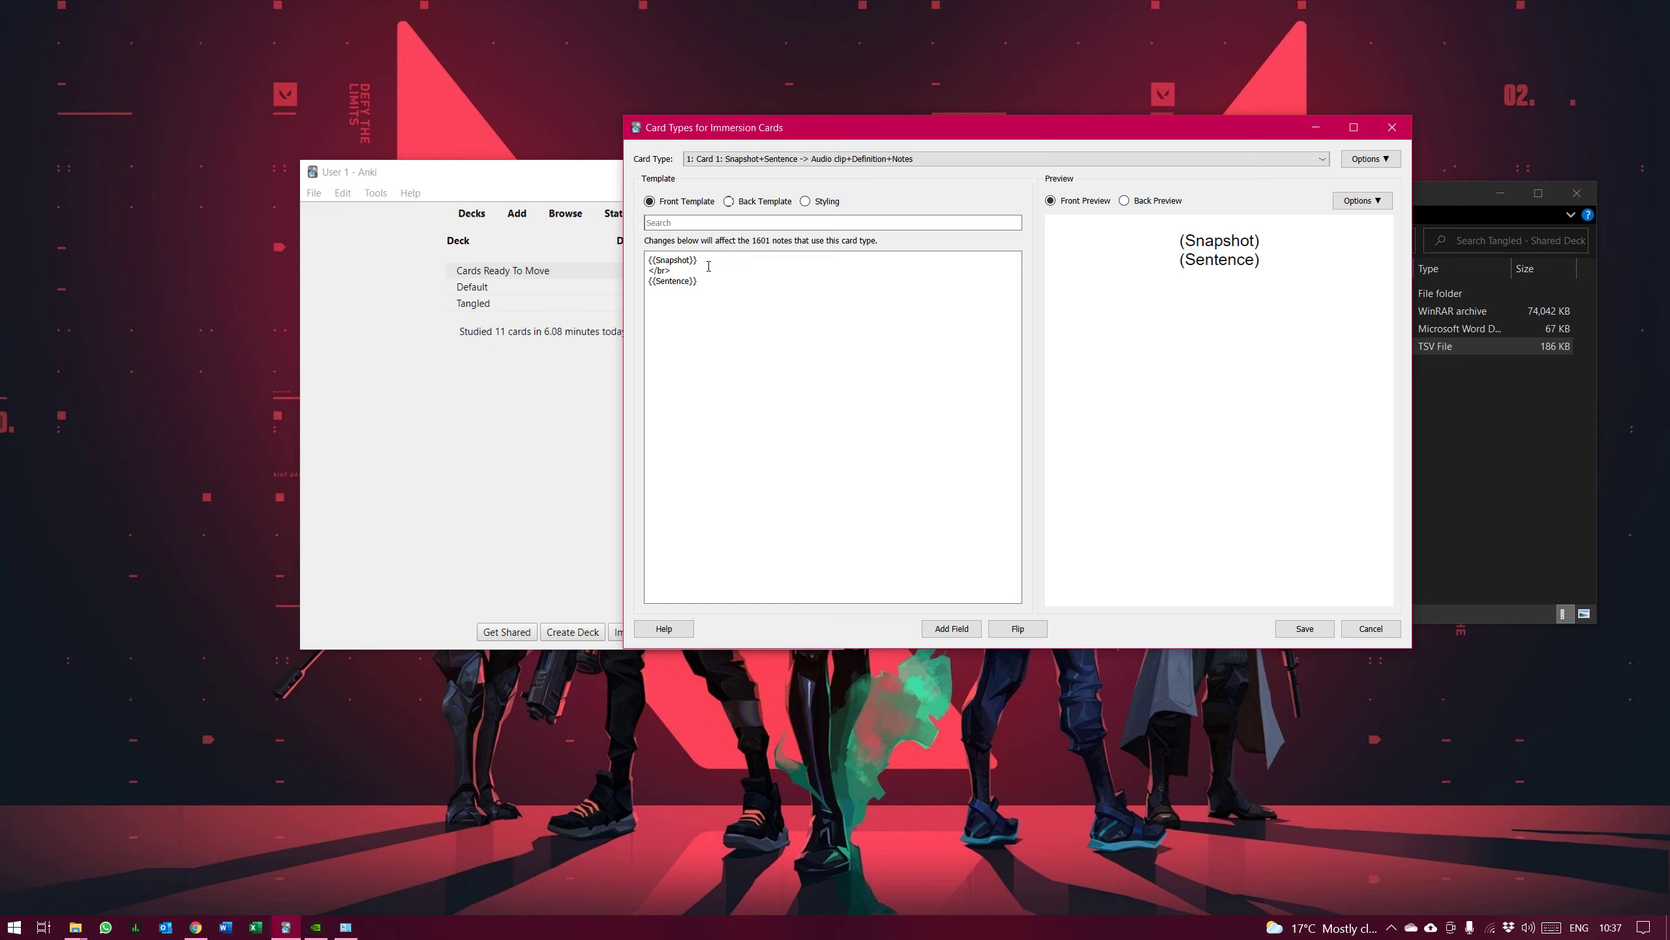
double_click(703, 264)
click(716, 271)
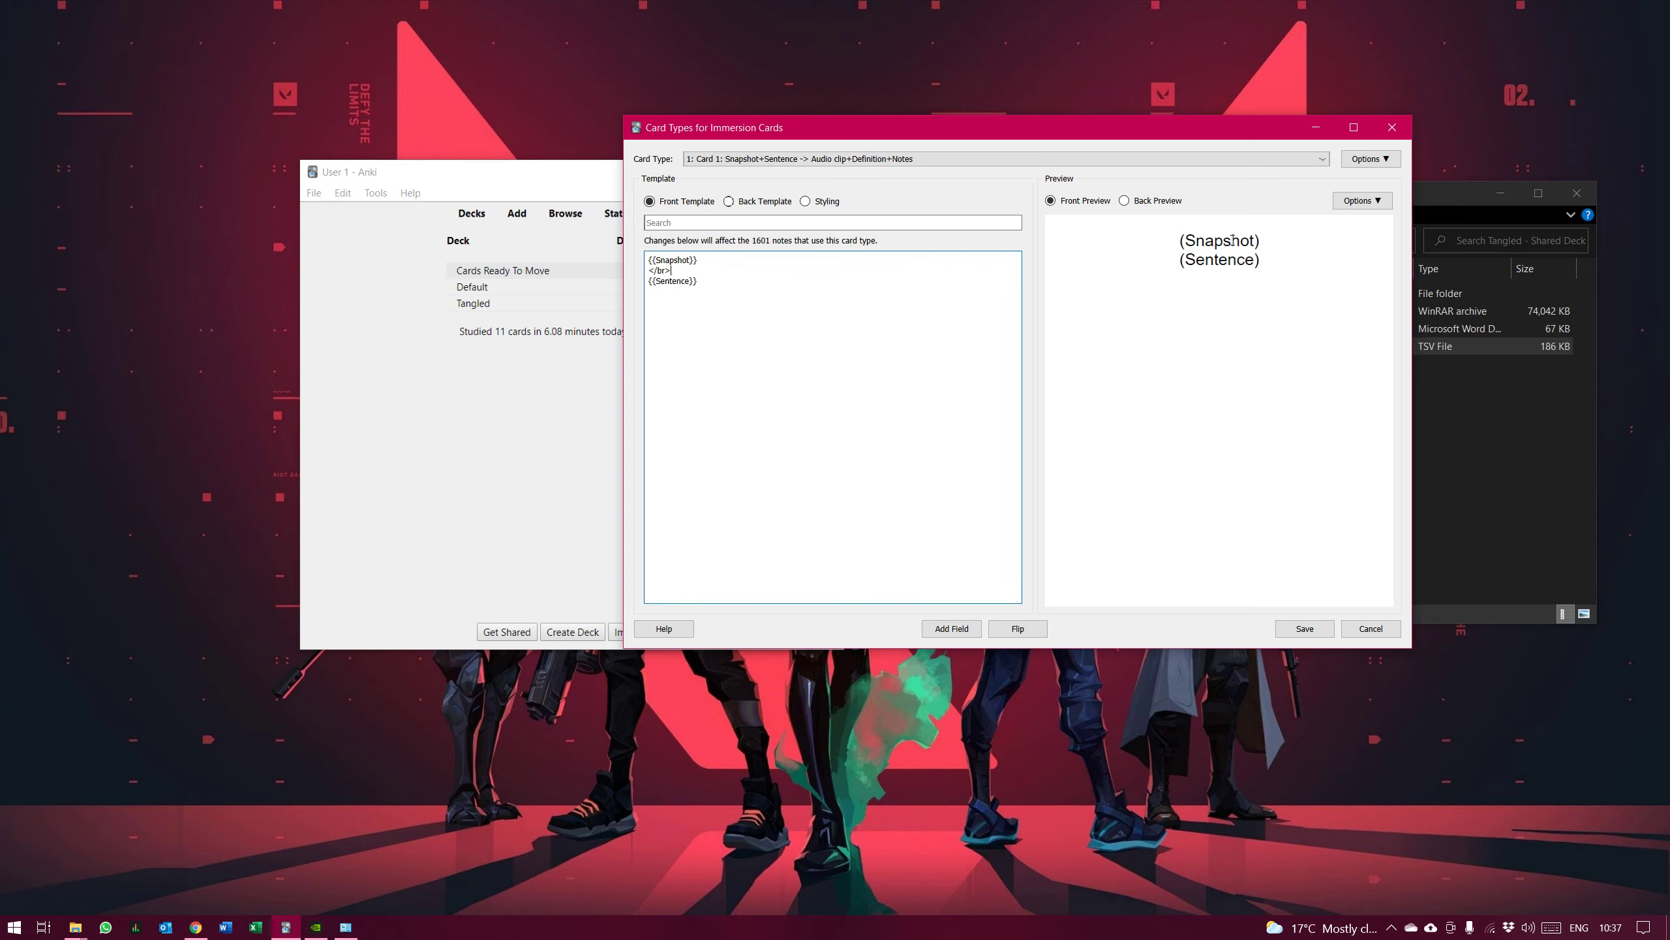
drag(1181, 244, 1290, 272)
click(1189, 243)
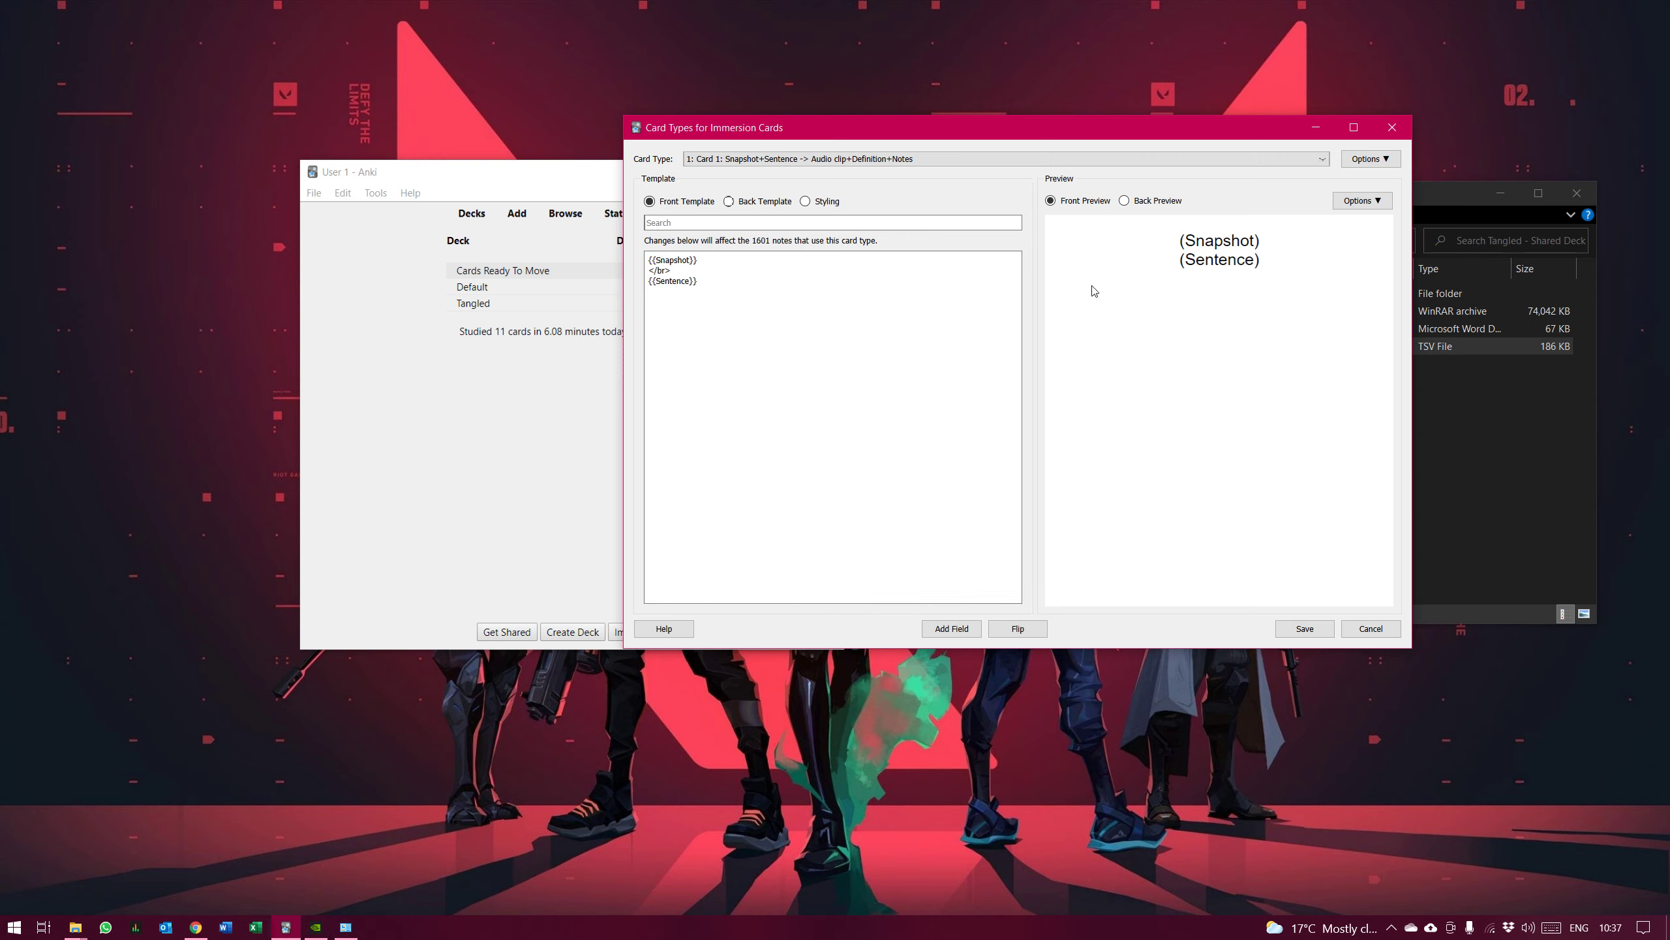
Try a nonexistent {{jhgj}} field below {{Sentence}} in the front template, then delete it
click(725, 292)
text({)
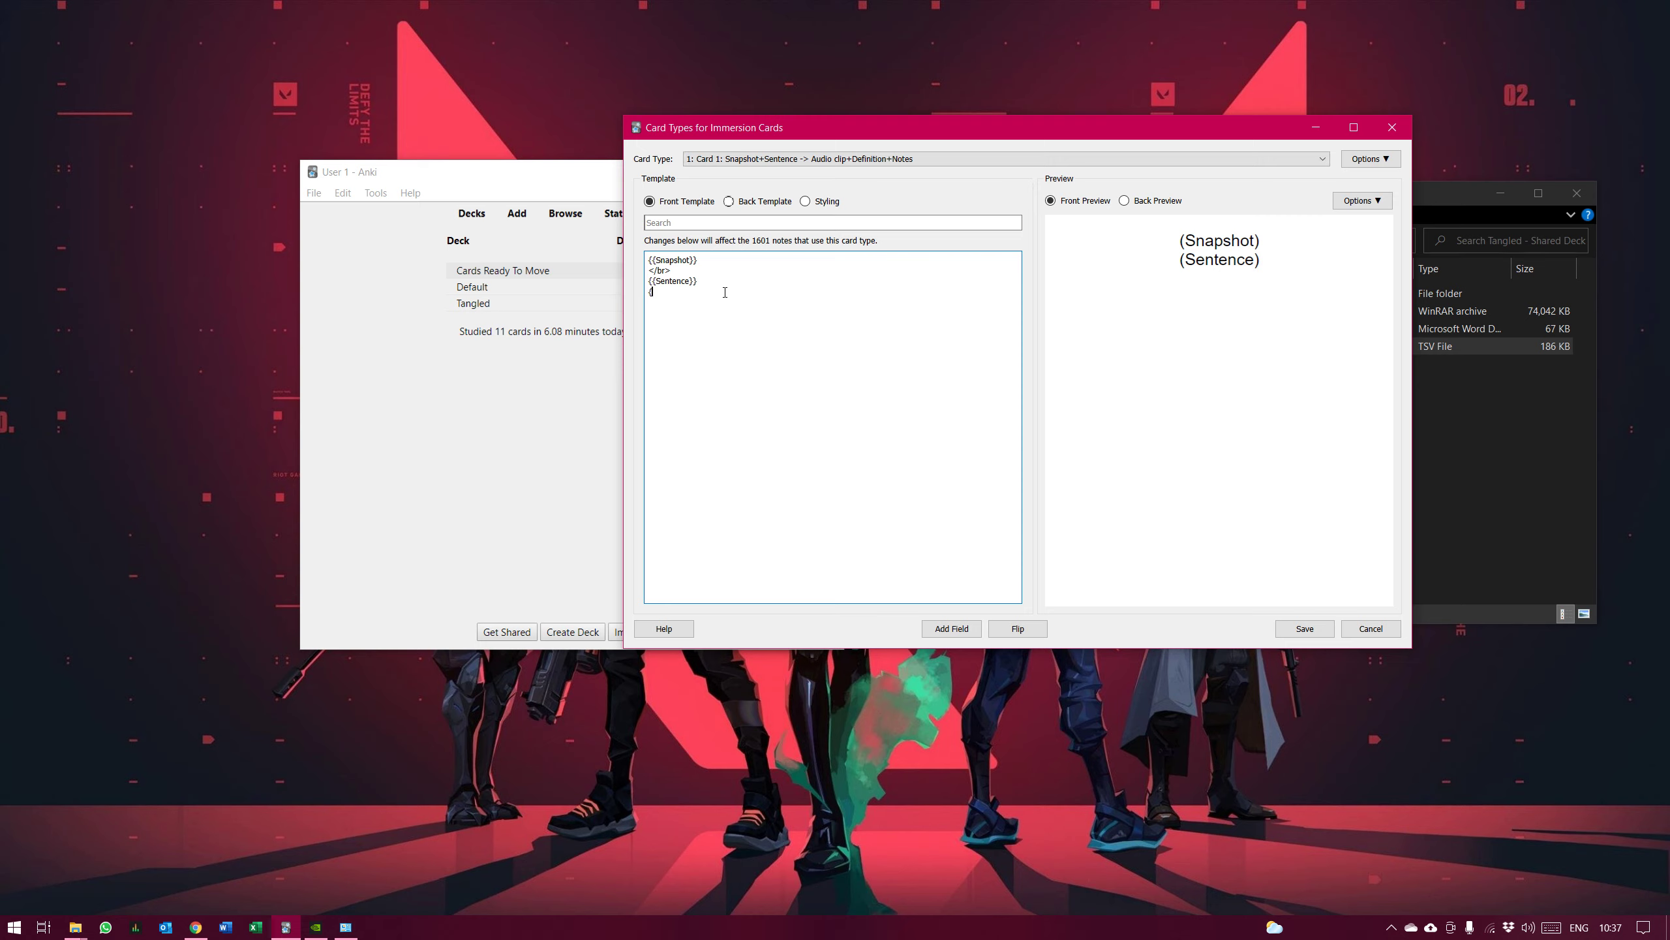
text({jhgj{)
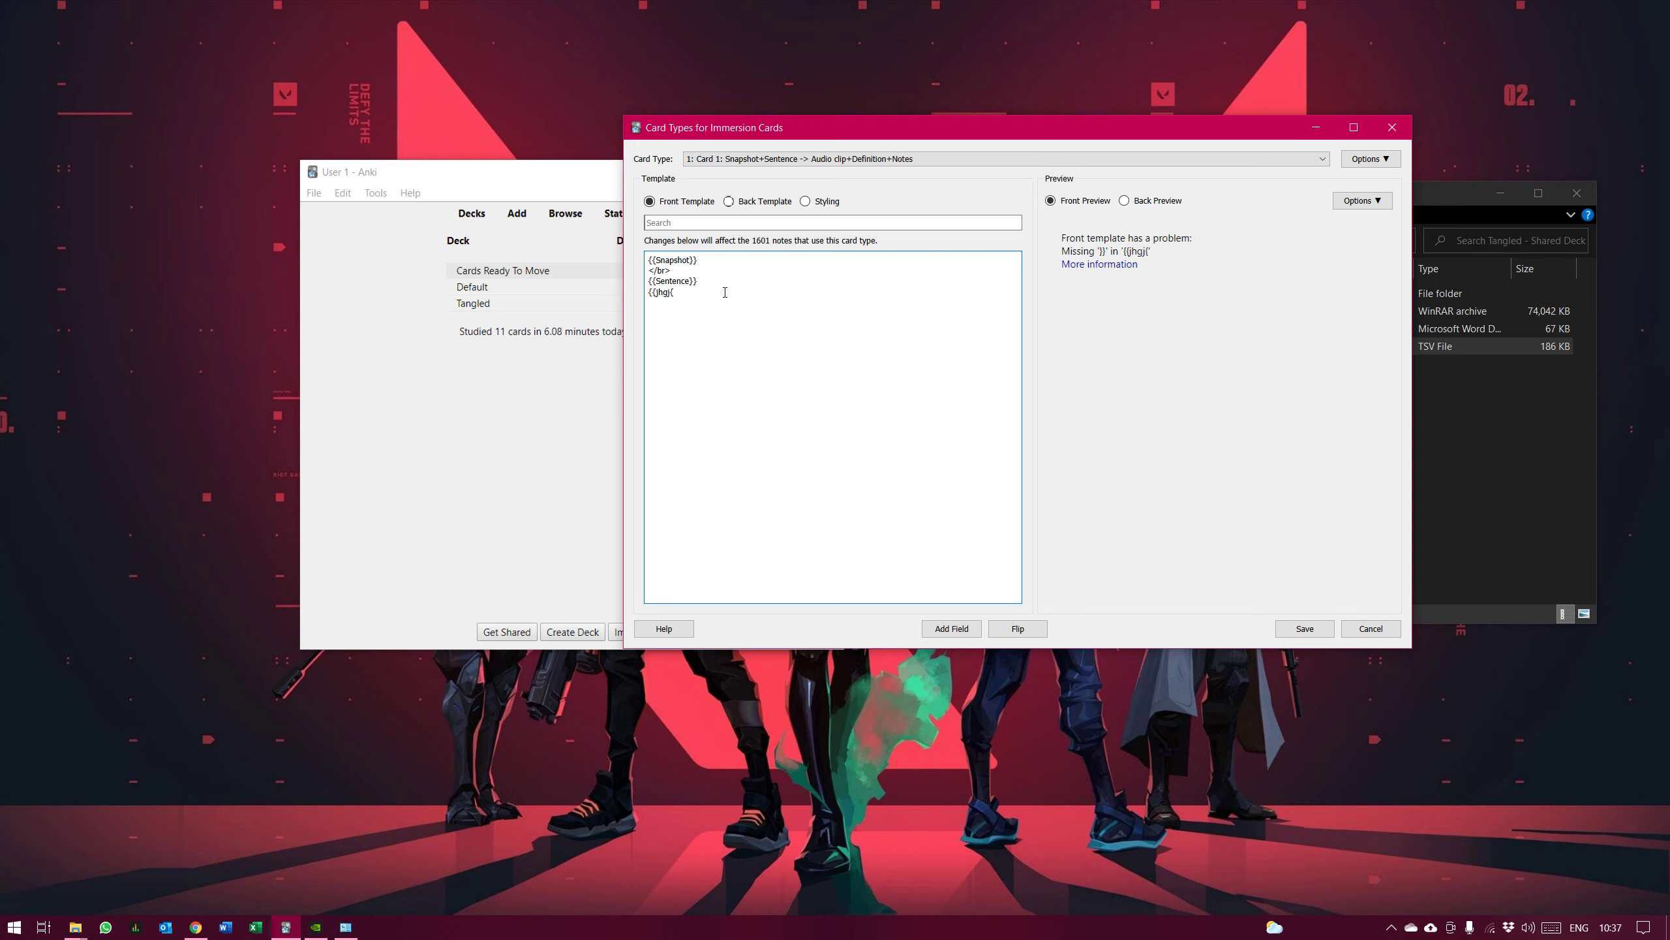
key(BackSpace)
text(}})
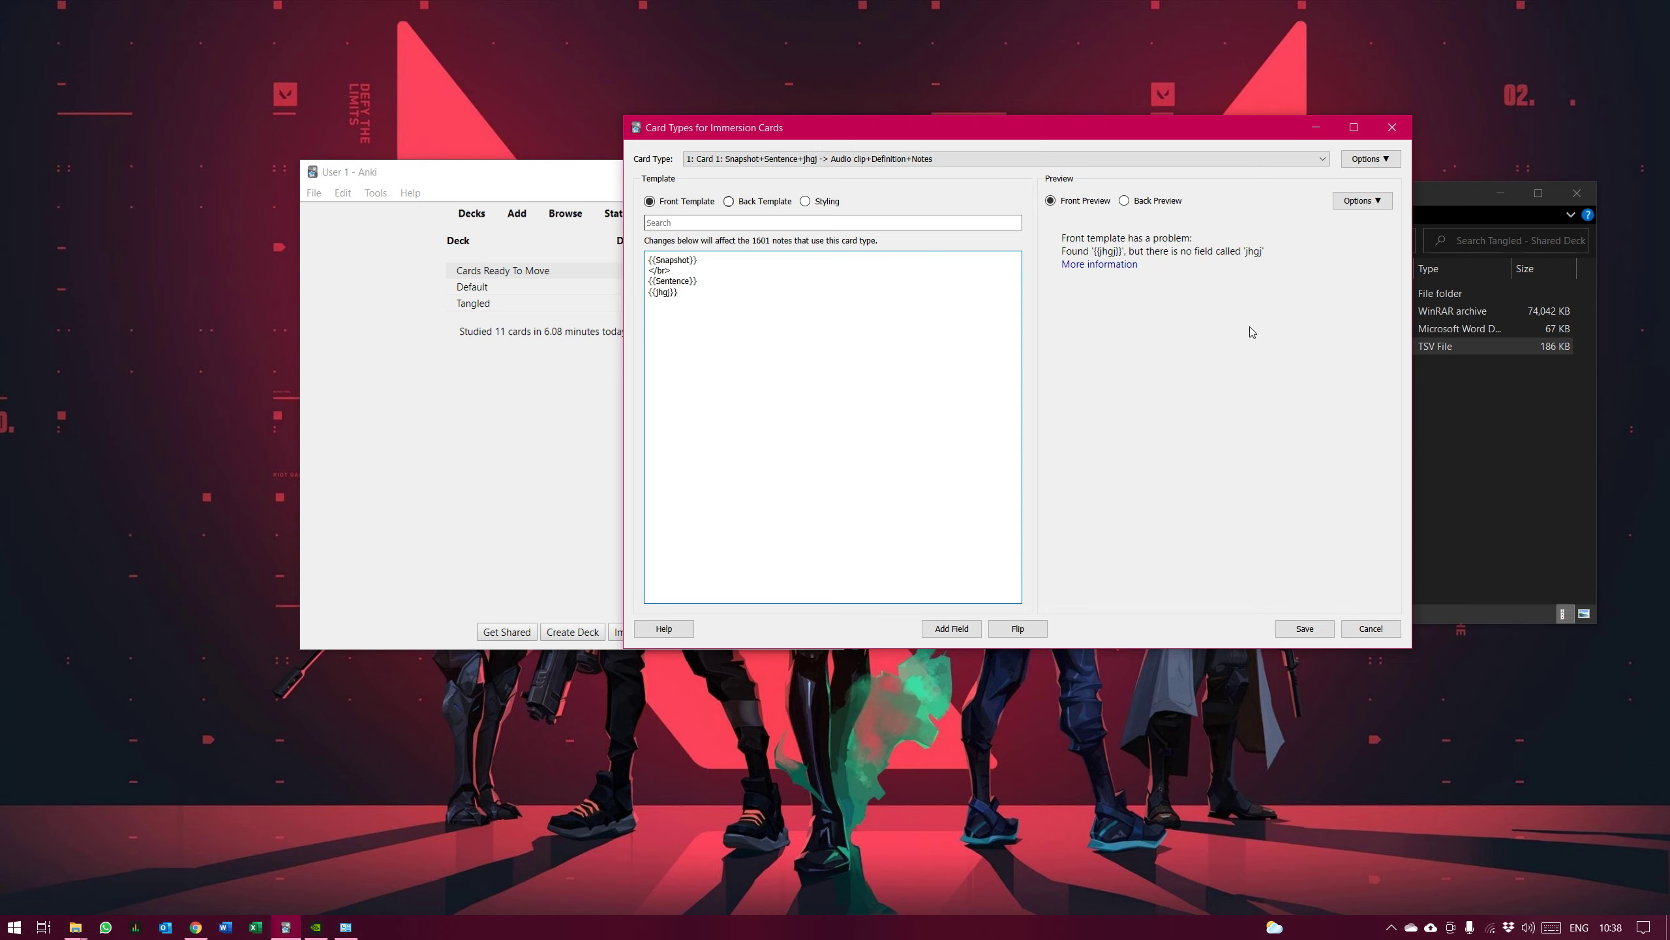
key(BackSpace)
key(BackSpace)
key(BackSpace)
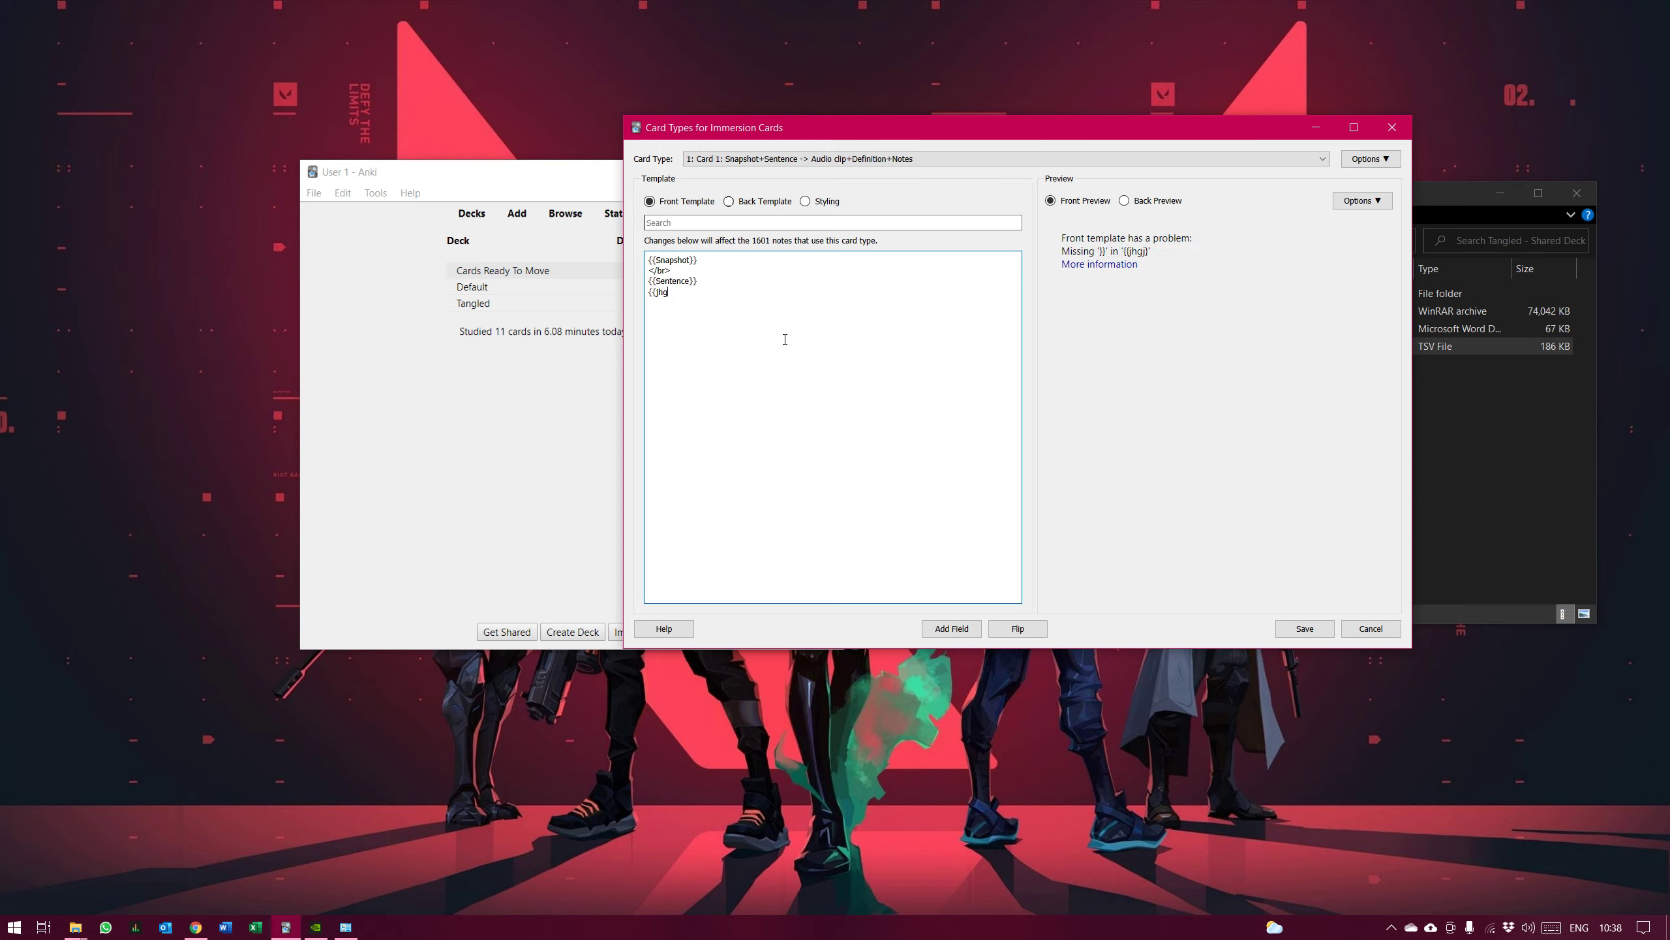
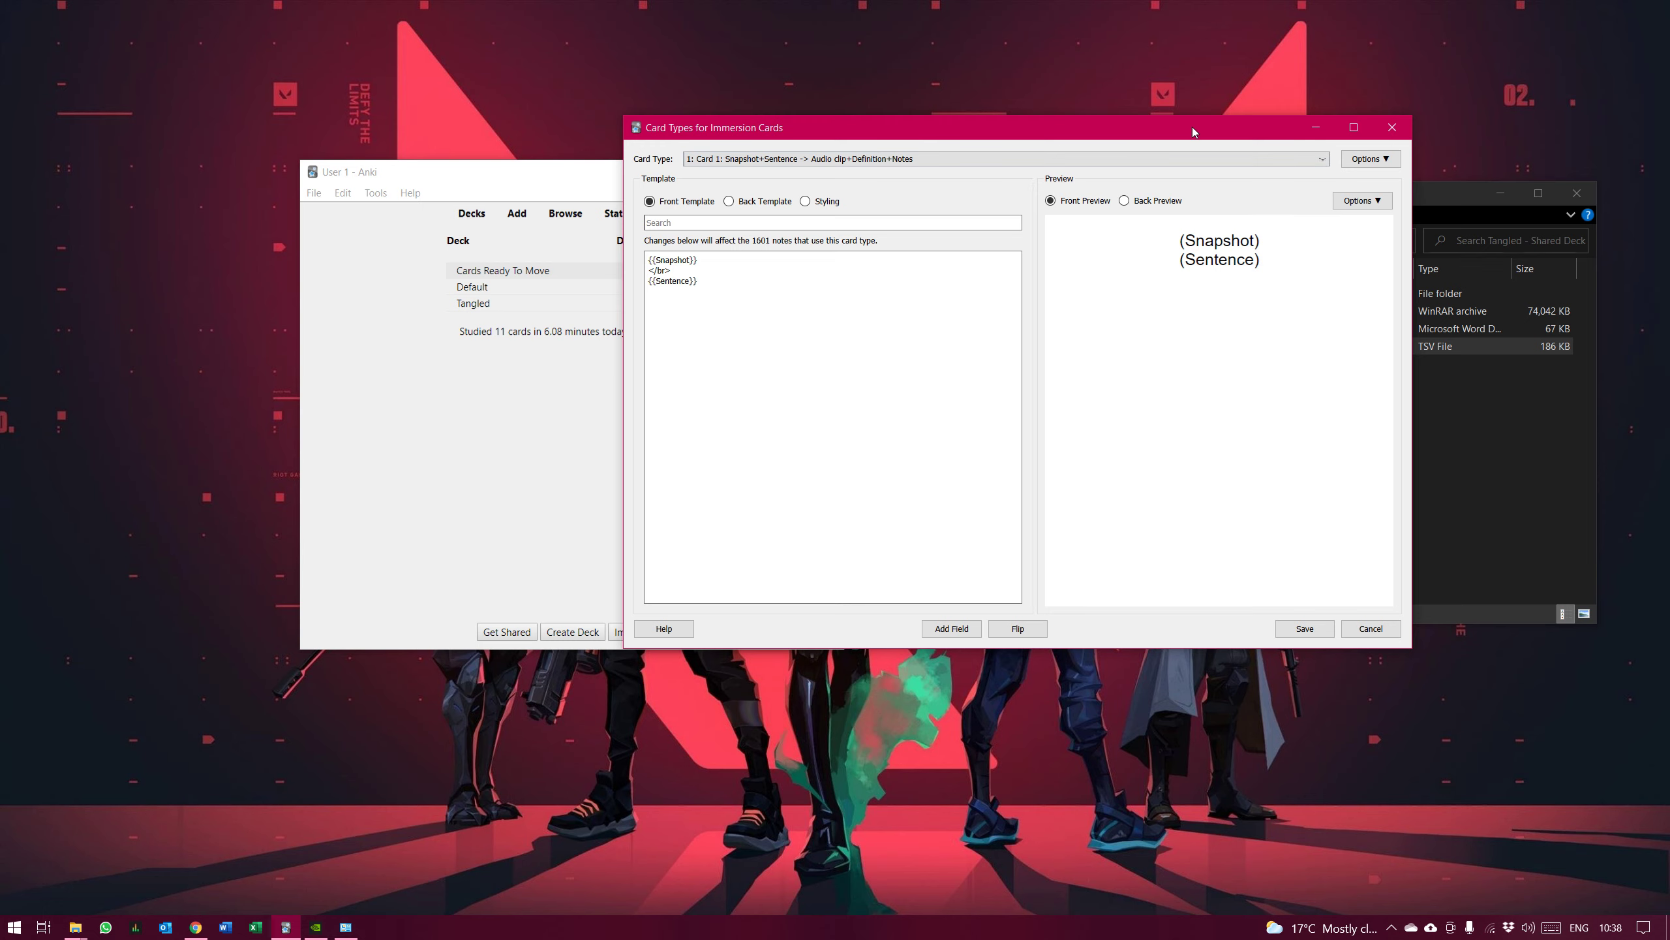
Leave the Immersion Cards template editor, discarding its changes, and close the note type manager
drag(1192, 128, 1120, 190)
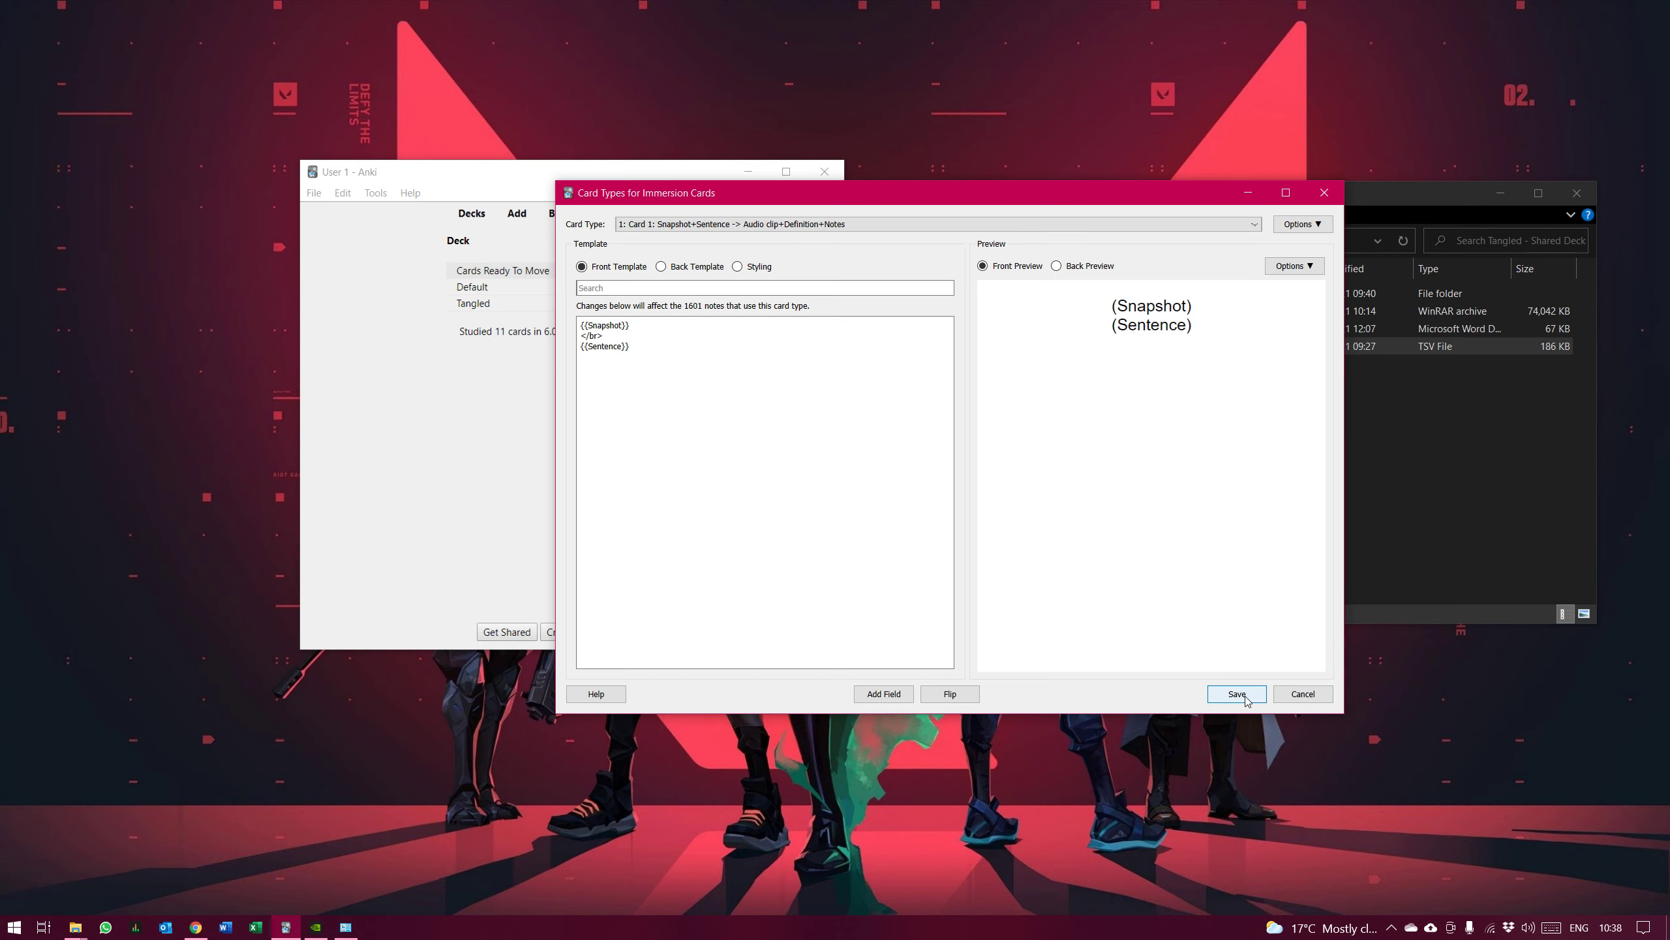
click(1303, 695)
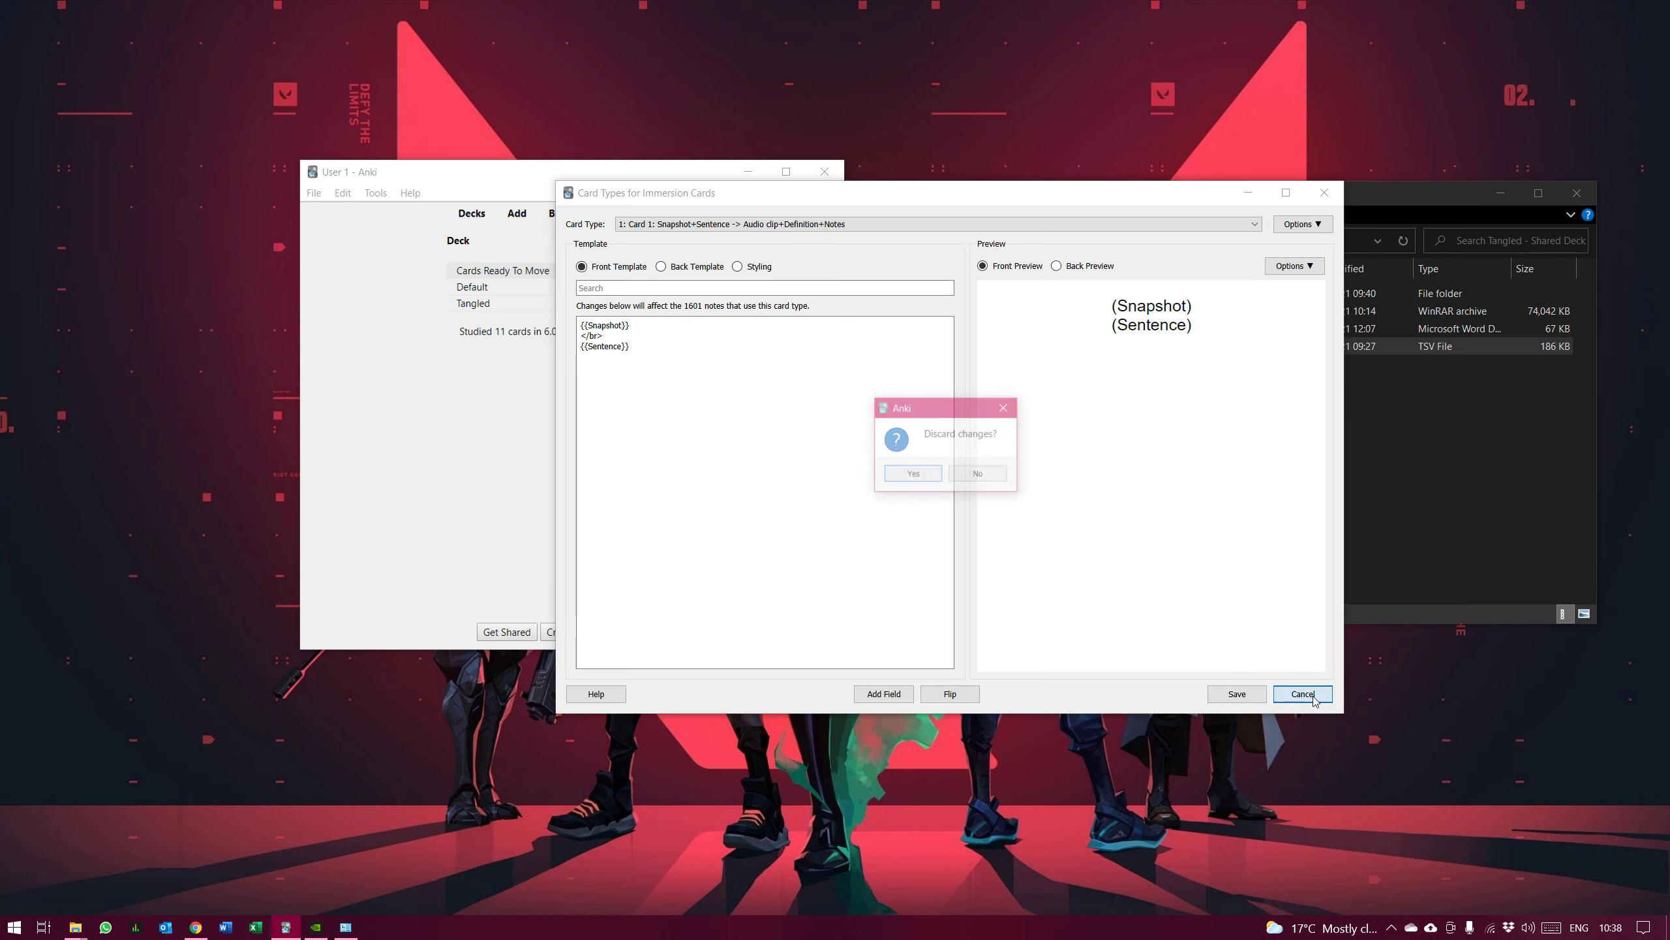
click(912, 475)
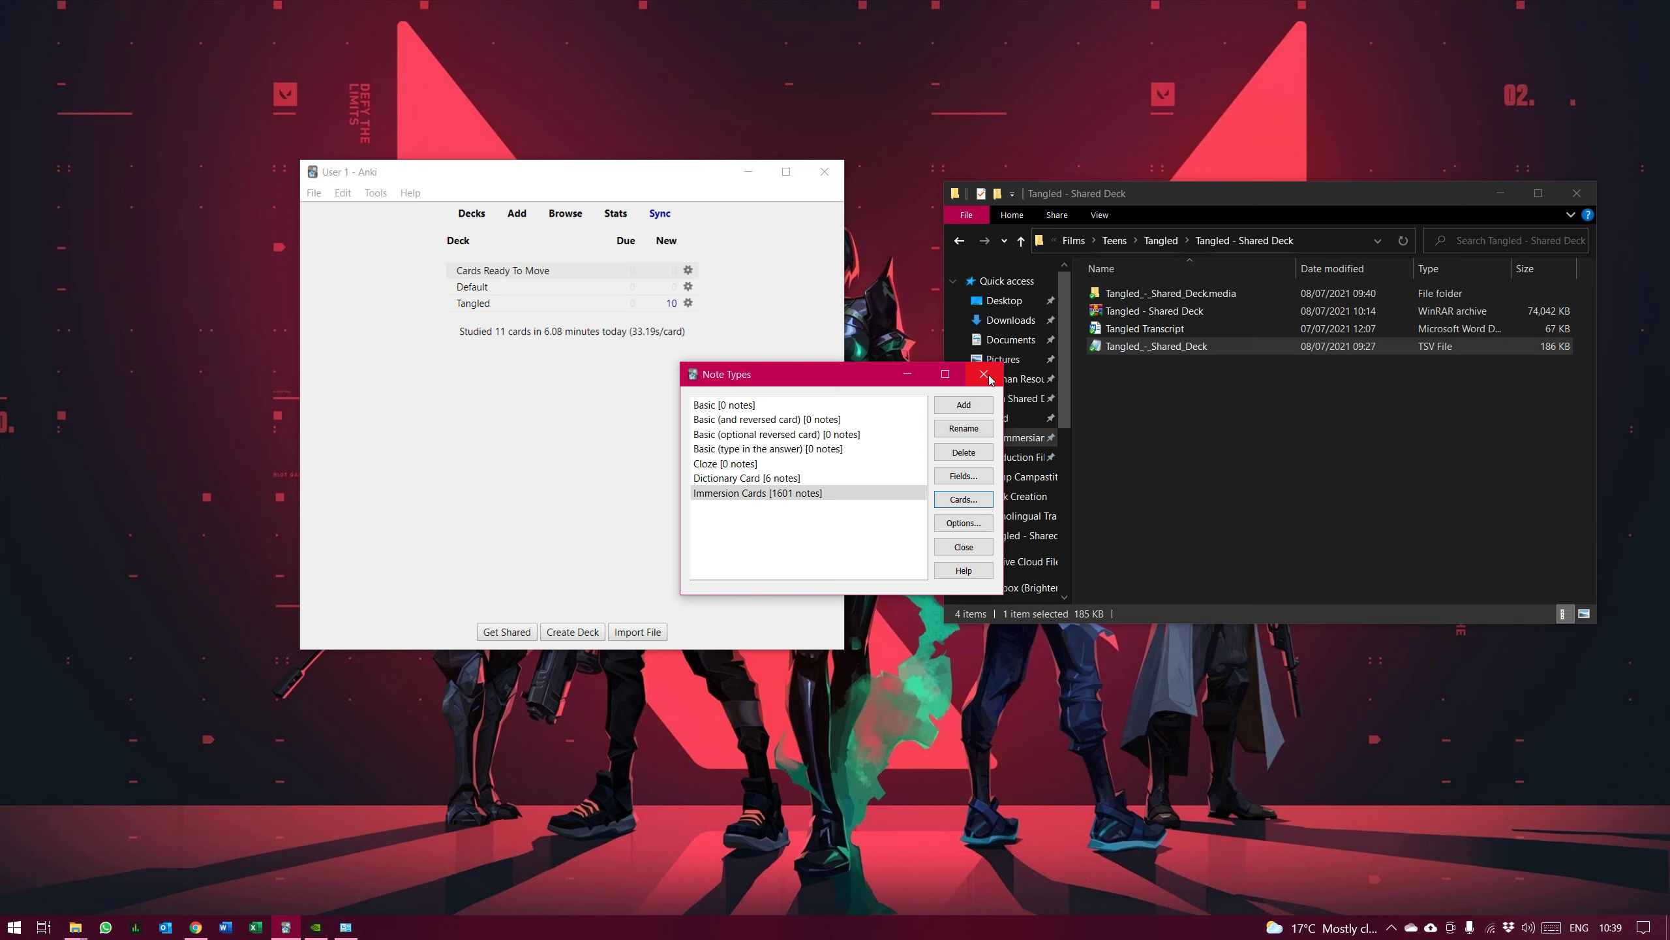
click(985, 375)
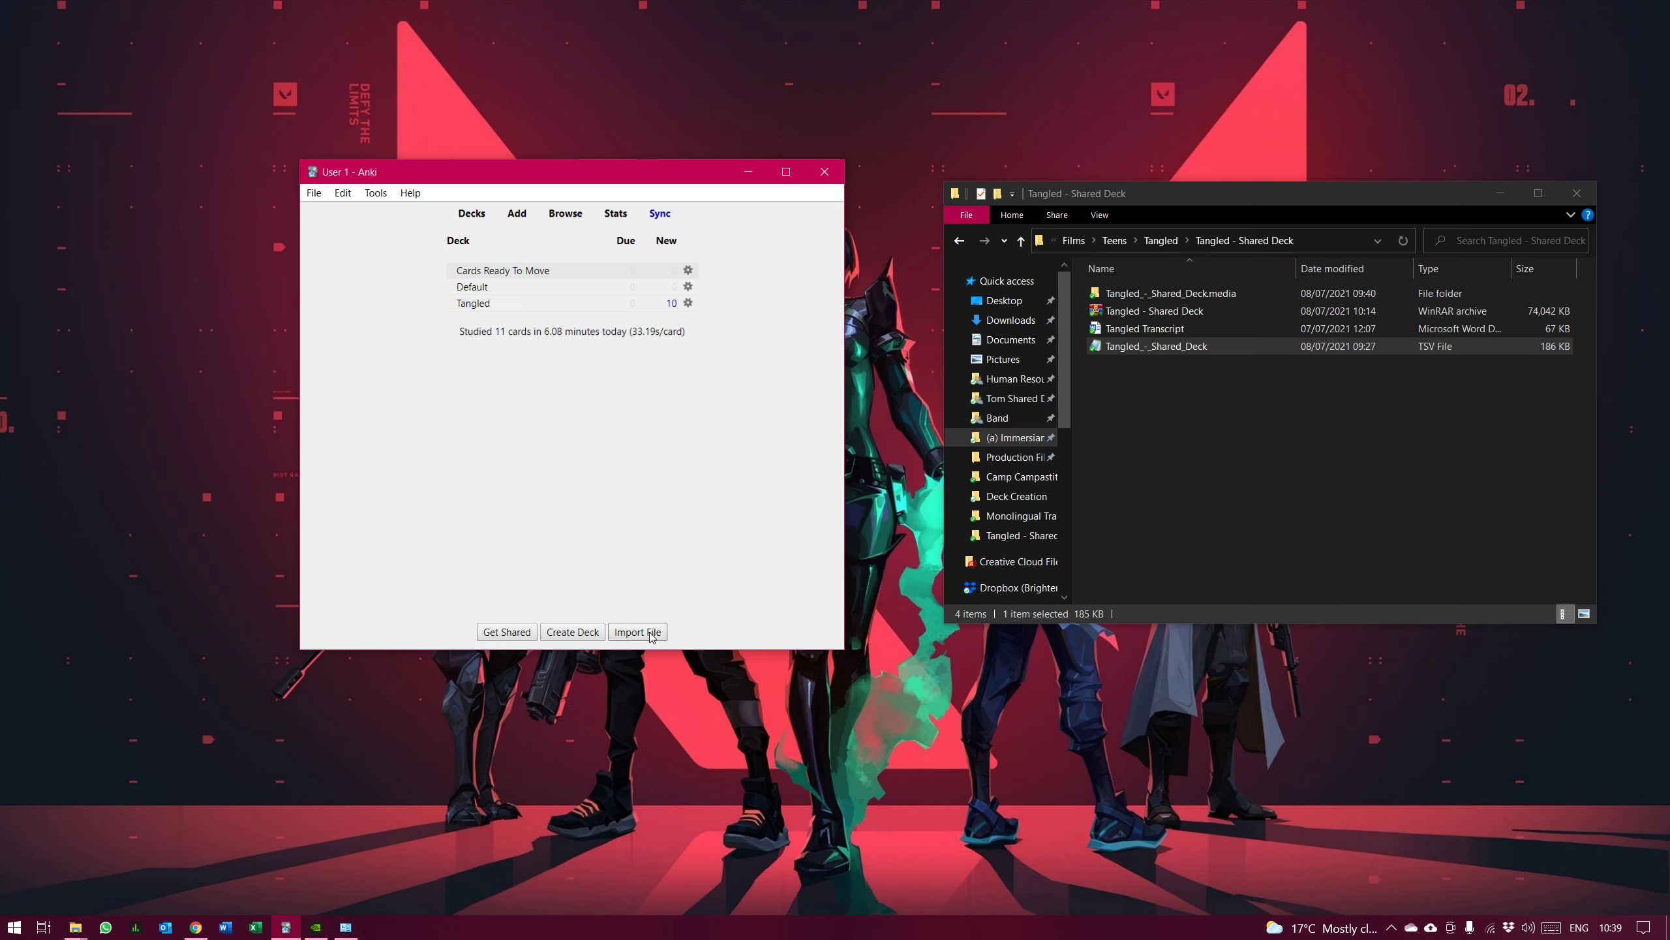
Look through the Tangled_-_Shared_Deck.media folder and return to the Tangled - Shared Deck folder
click(1161, 346)
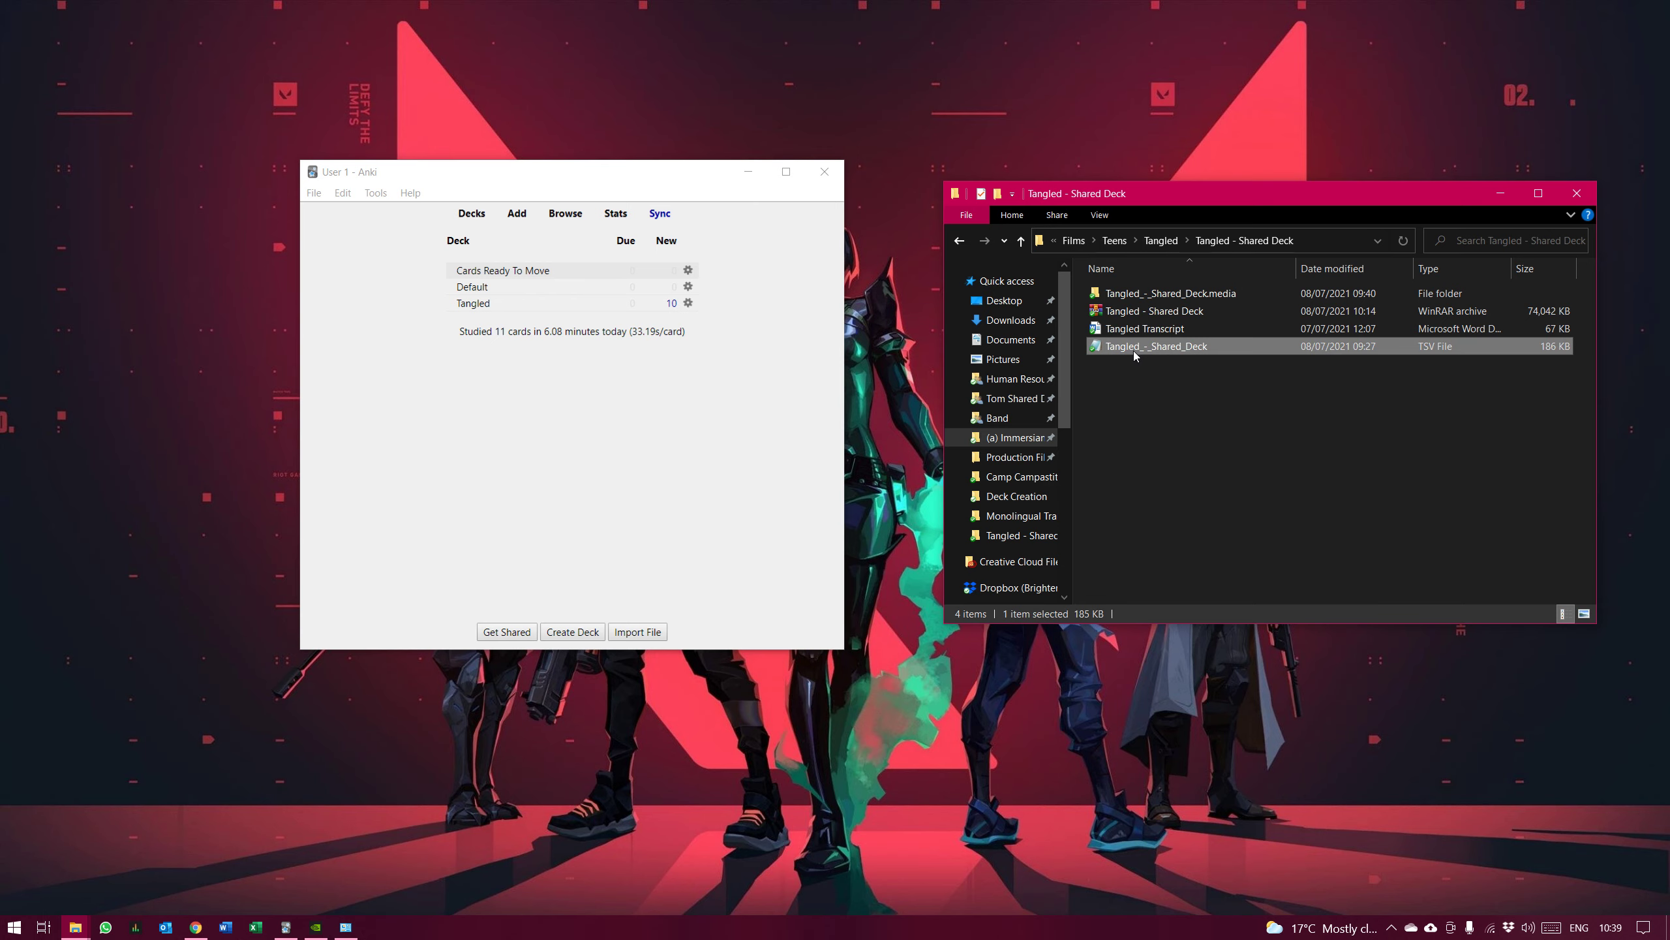
double_click(1178, 293)
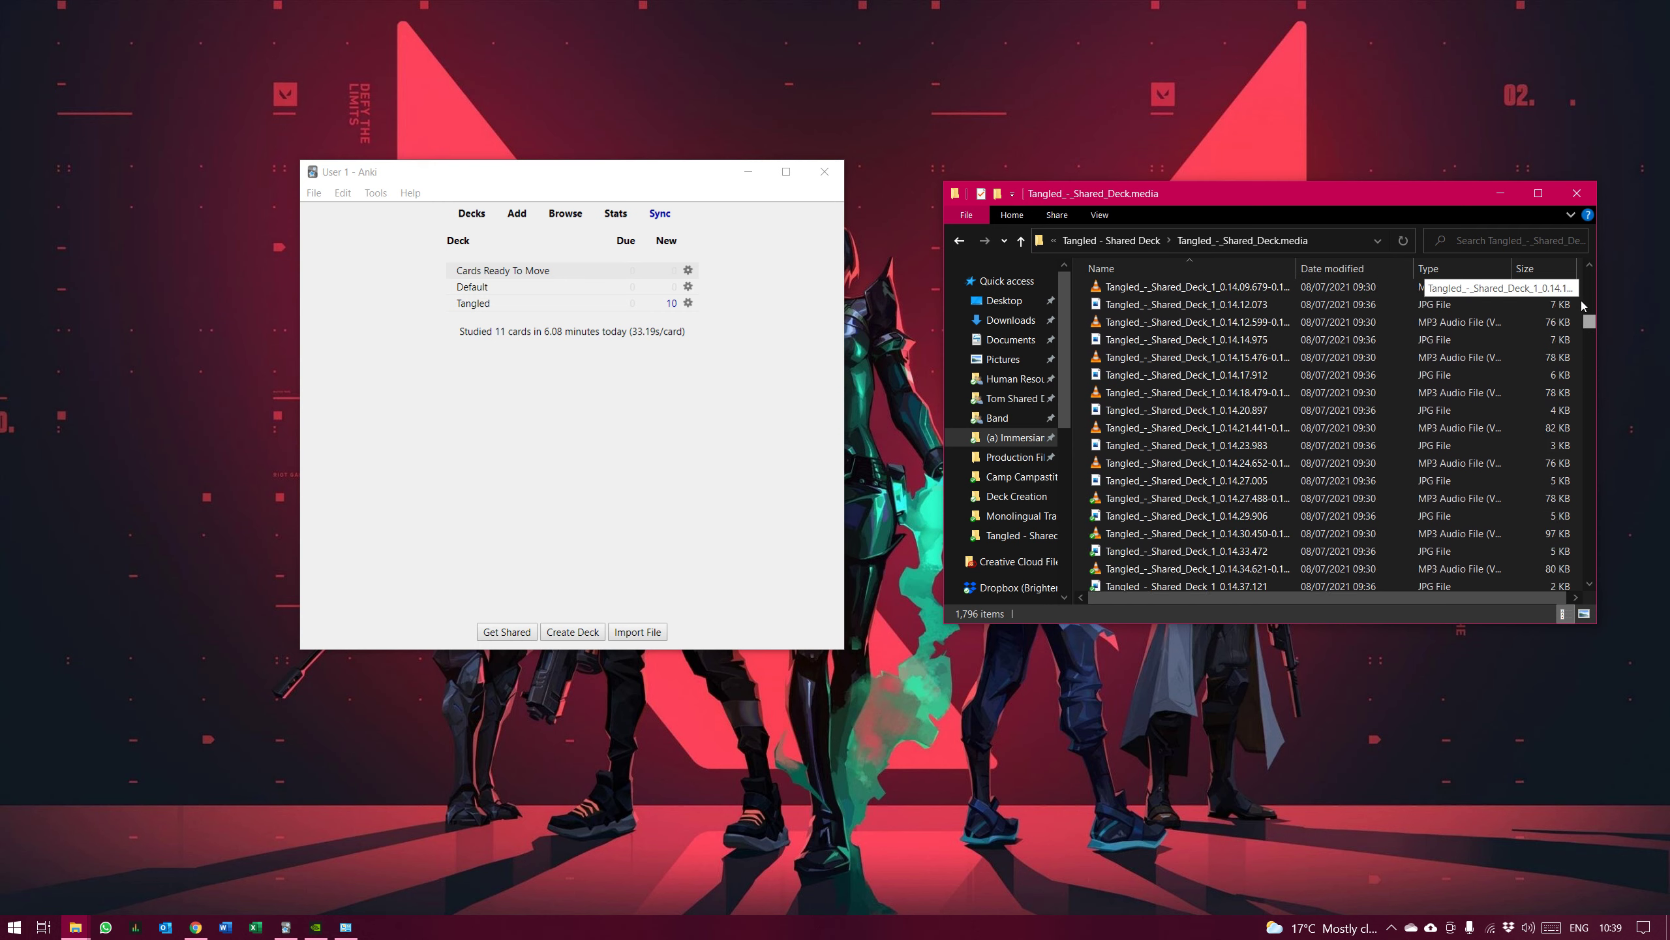
click(1148, 243)
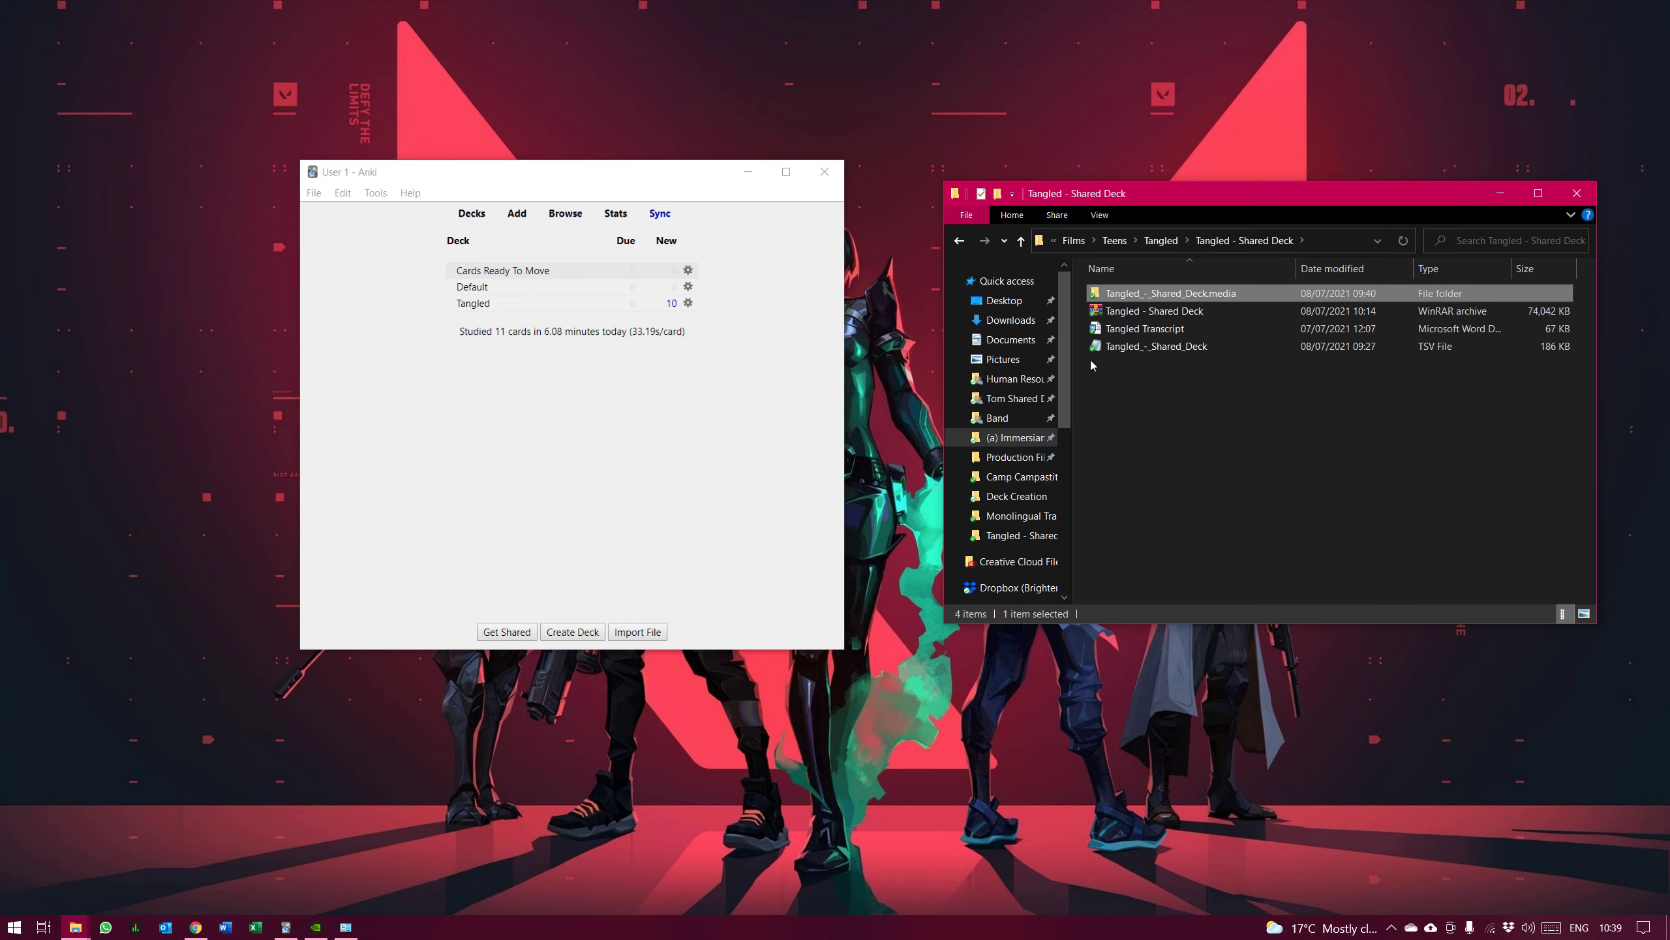
Locate the Tangled TSV file for import in Subs Cards Creation > Tangled, then leave without importing it
click(636, 631)
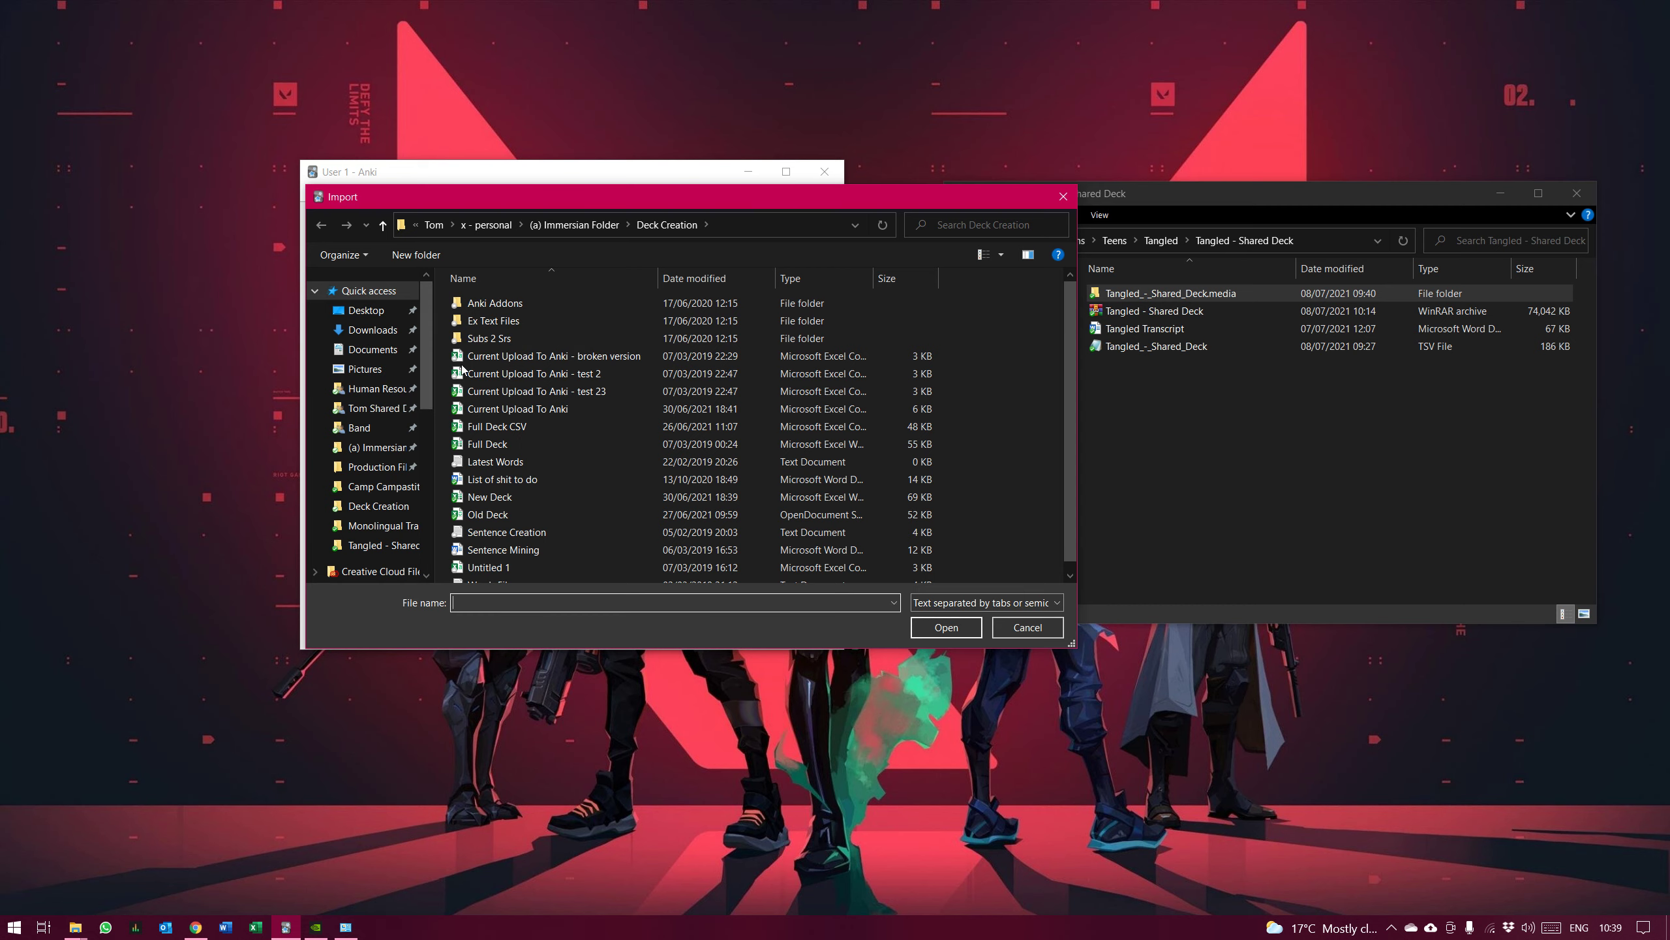
click(572, 227)
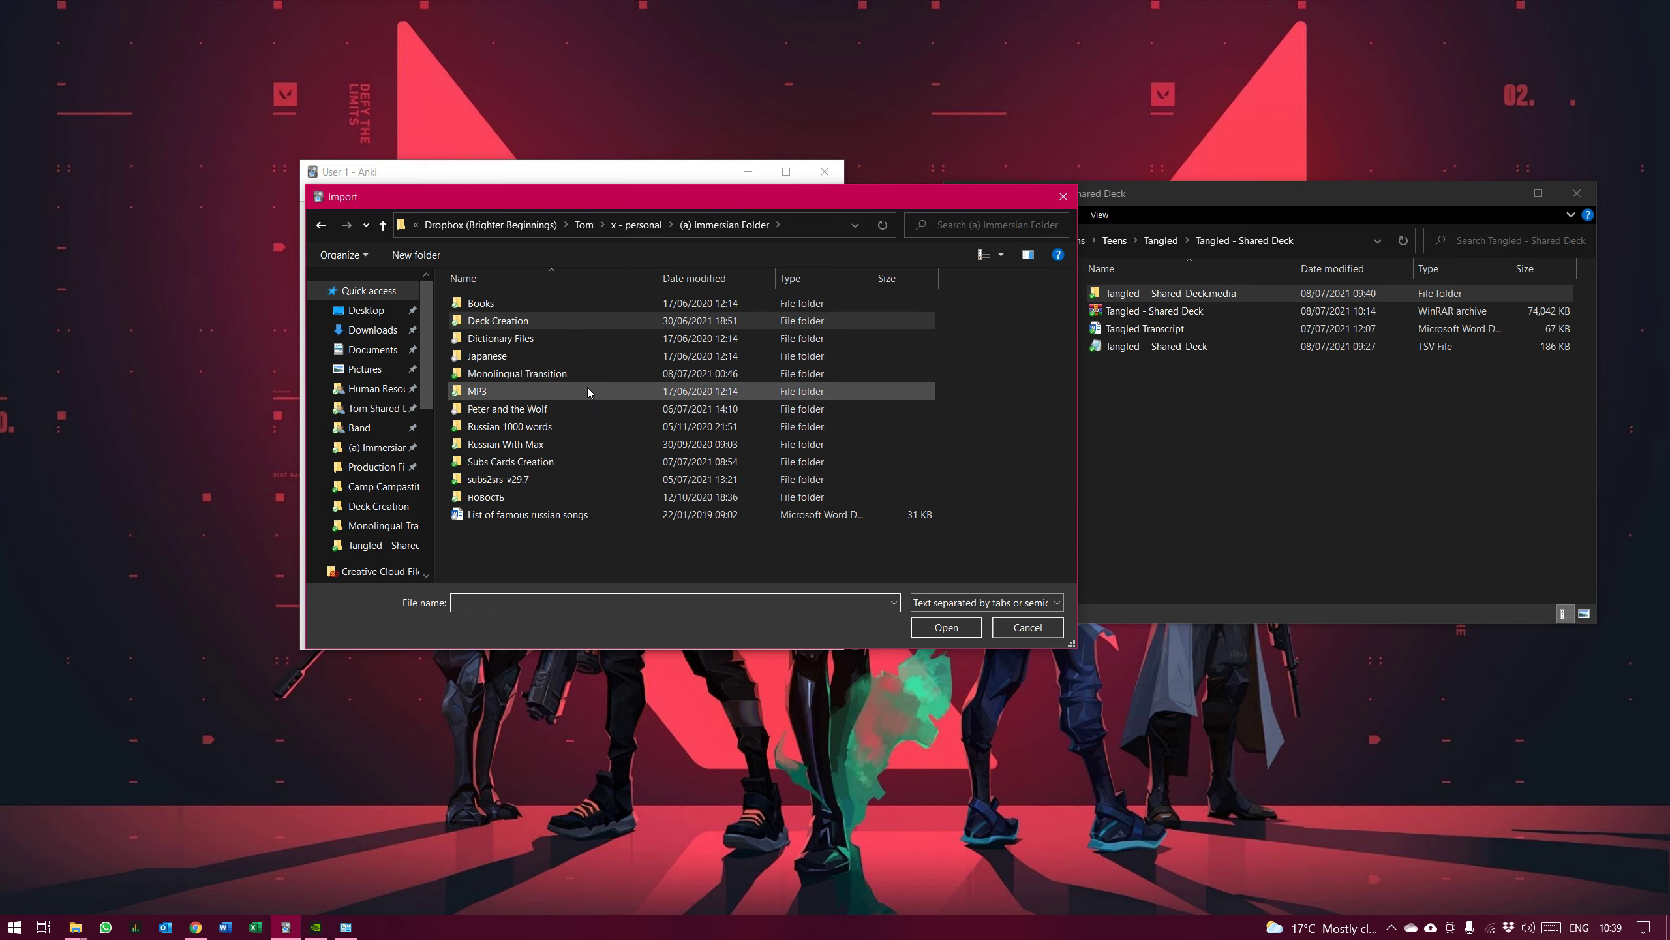
double_click(514, 465)
double_click(505, 305)
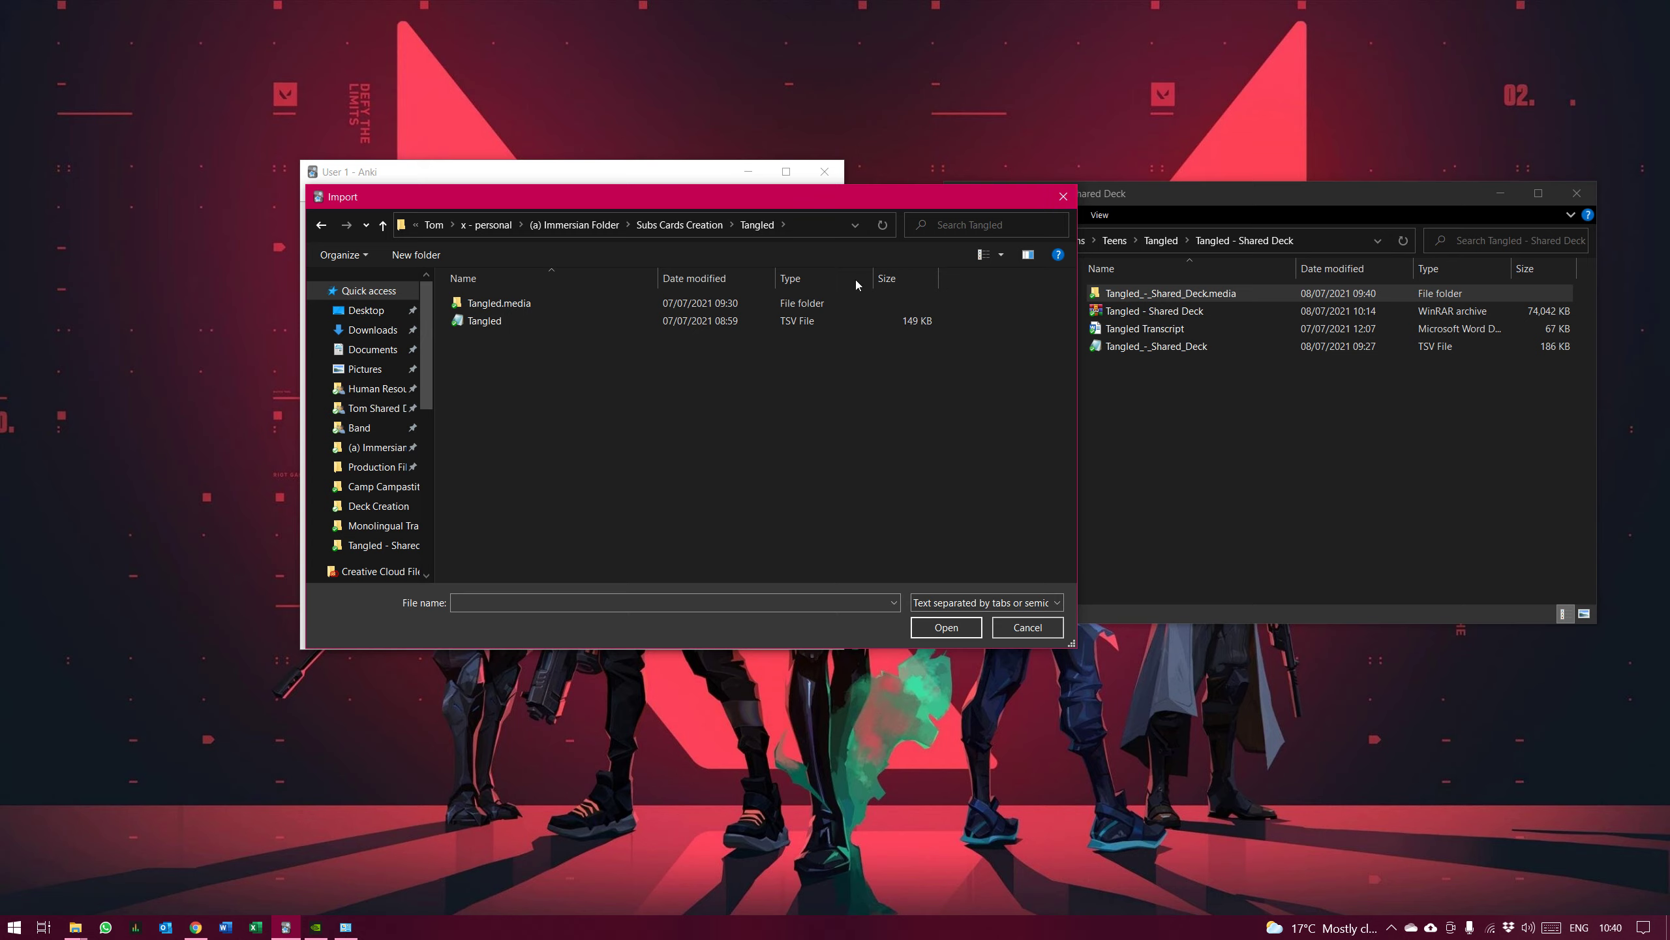
click(1064, 197)
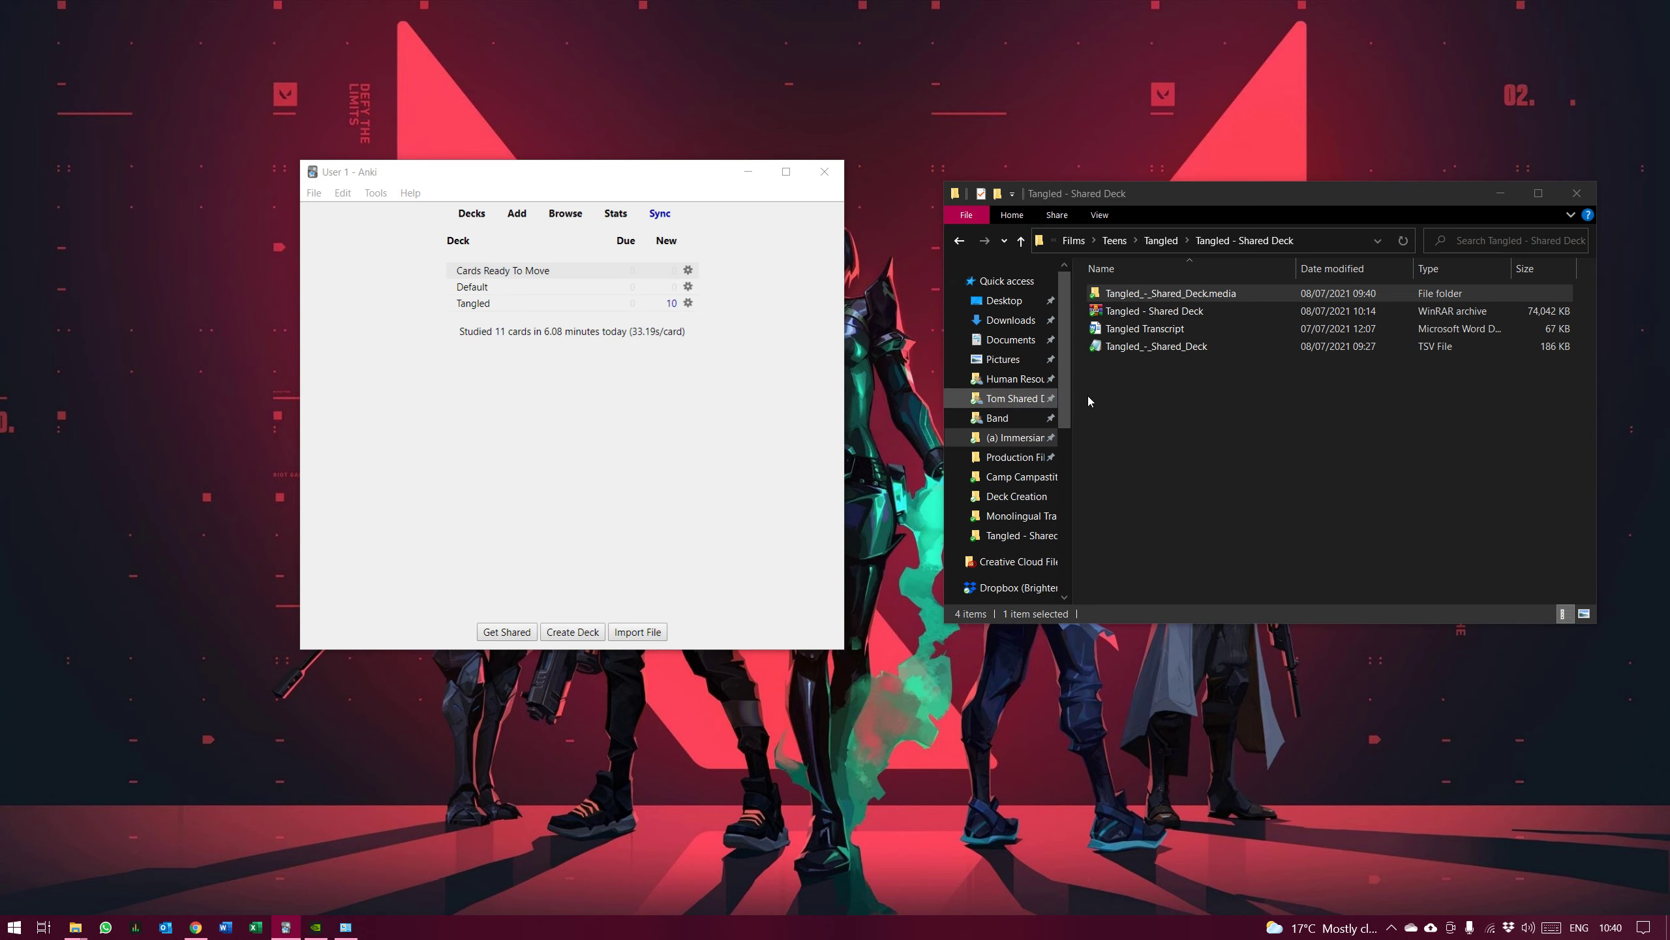
Open the Tangled_-_Shared_Deck.media folder, and in a second File Explorer window open Anki's collection.media folder through %appdata%, Anki2 and User 1
double_click(1155, 295)
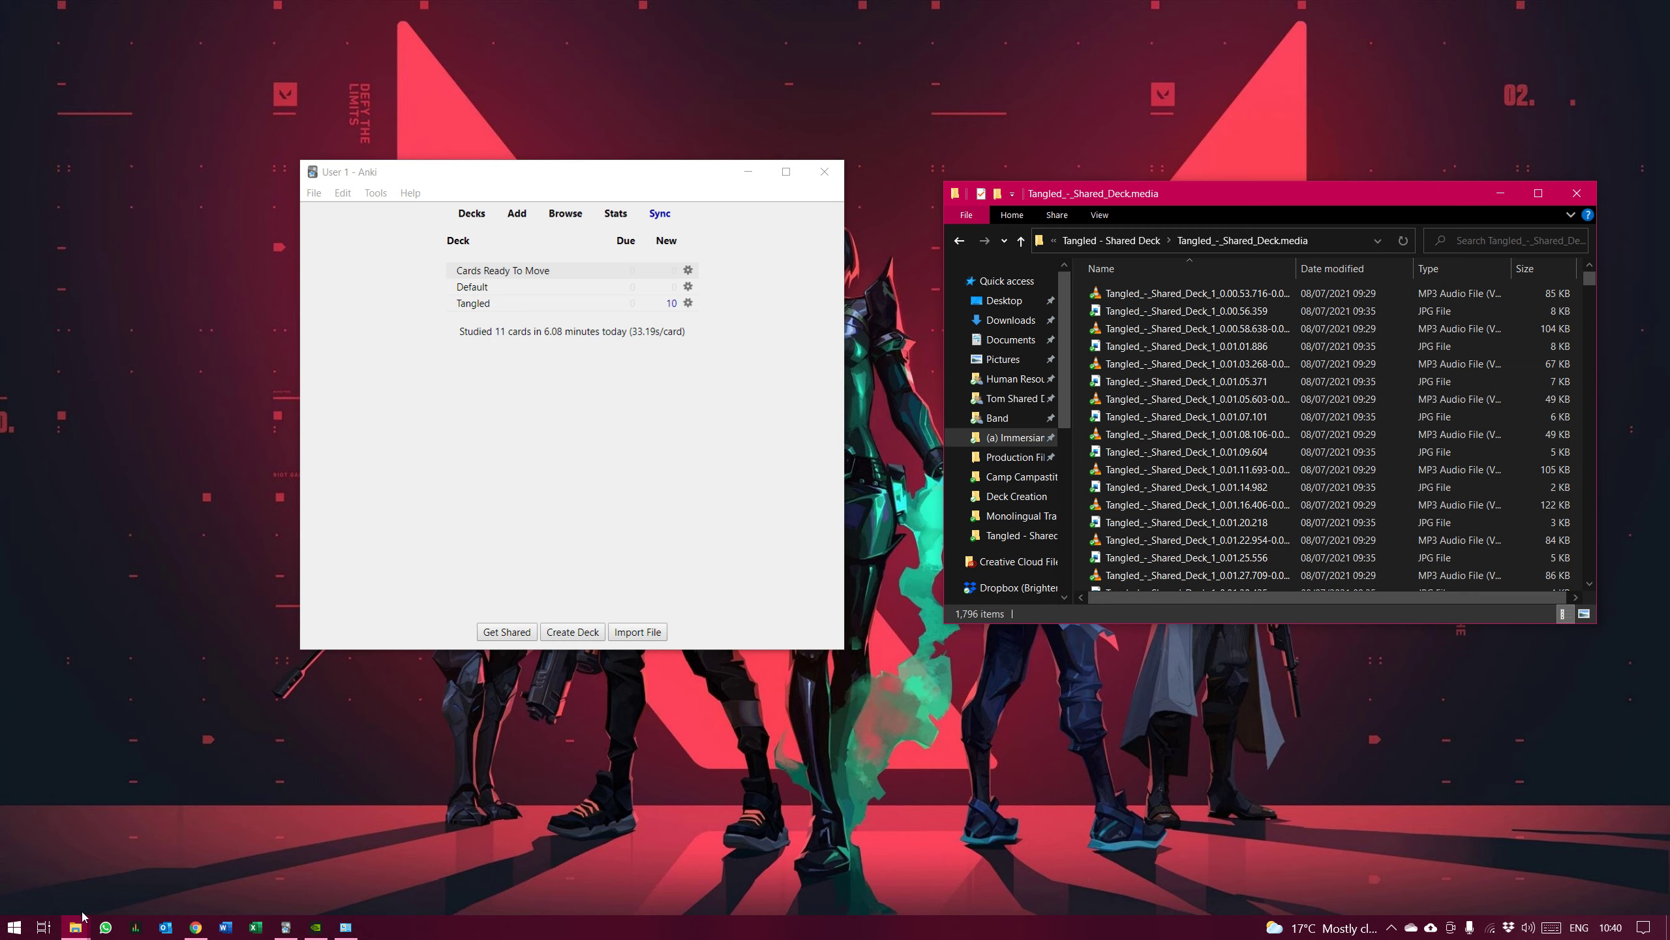
click(13, 928)
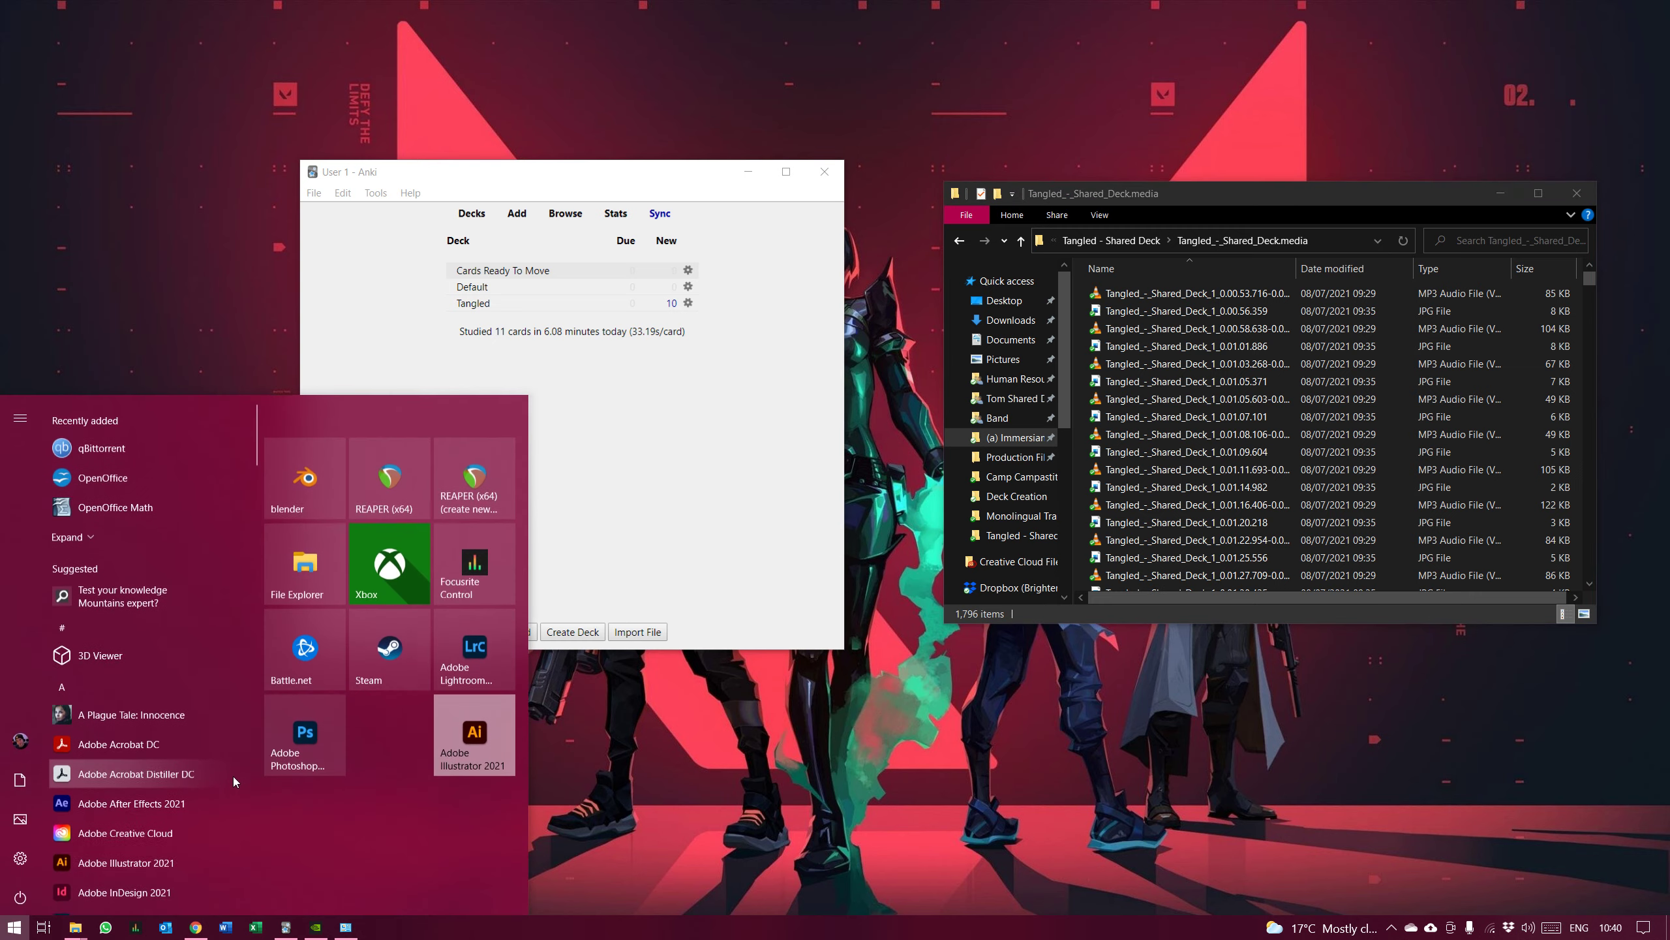
click(295, 592)
click(1179, 265)
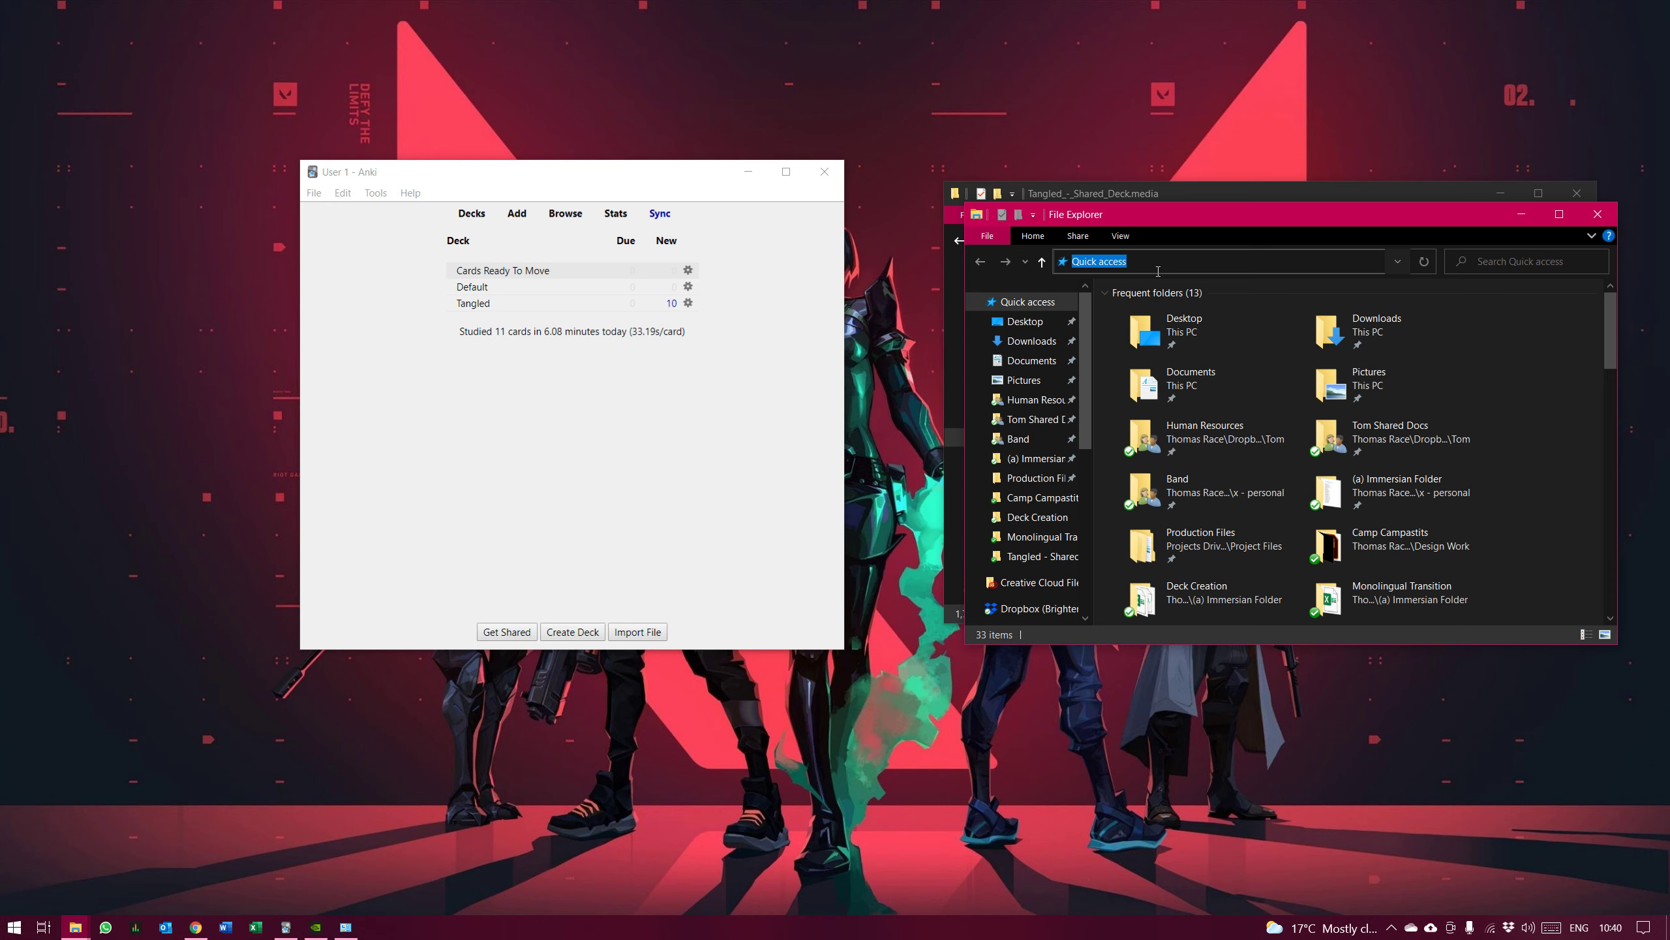
text(%appdata%)
key(Return)
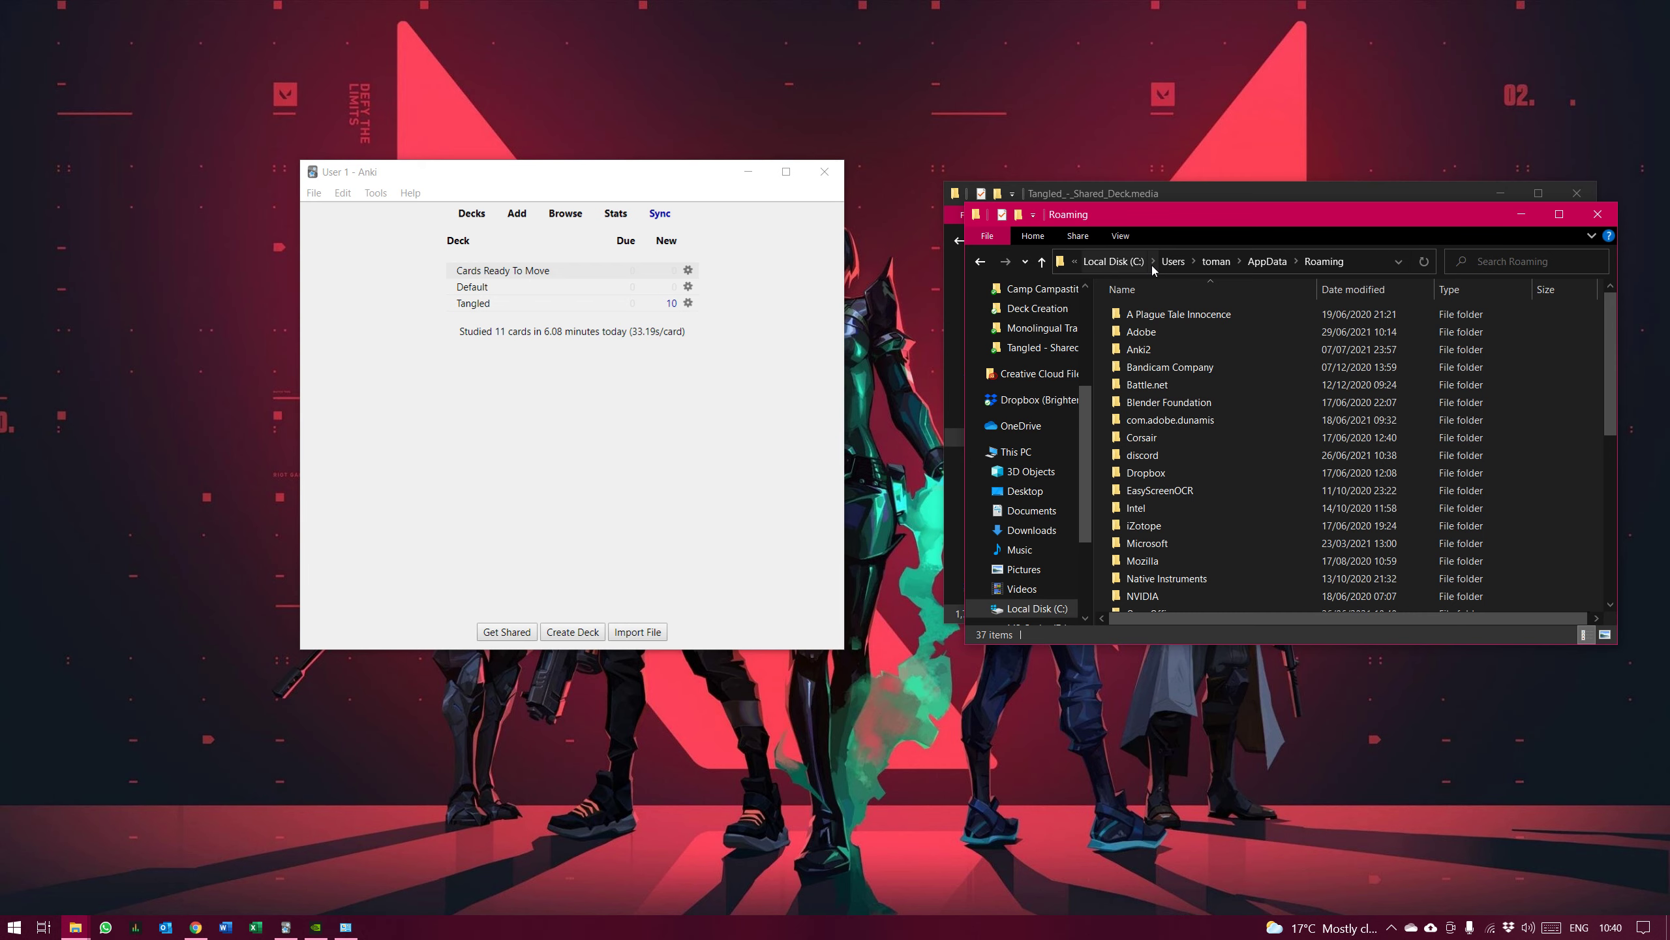
double_click(1145, 347)
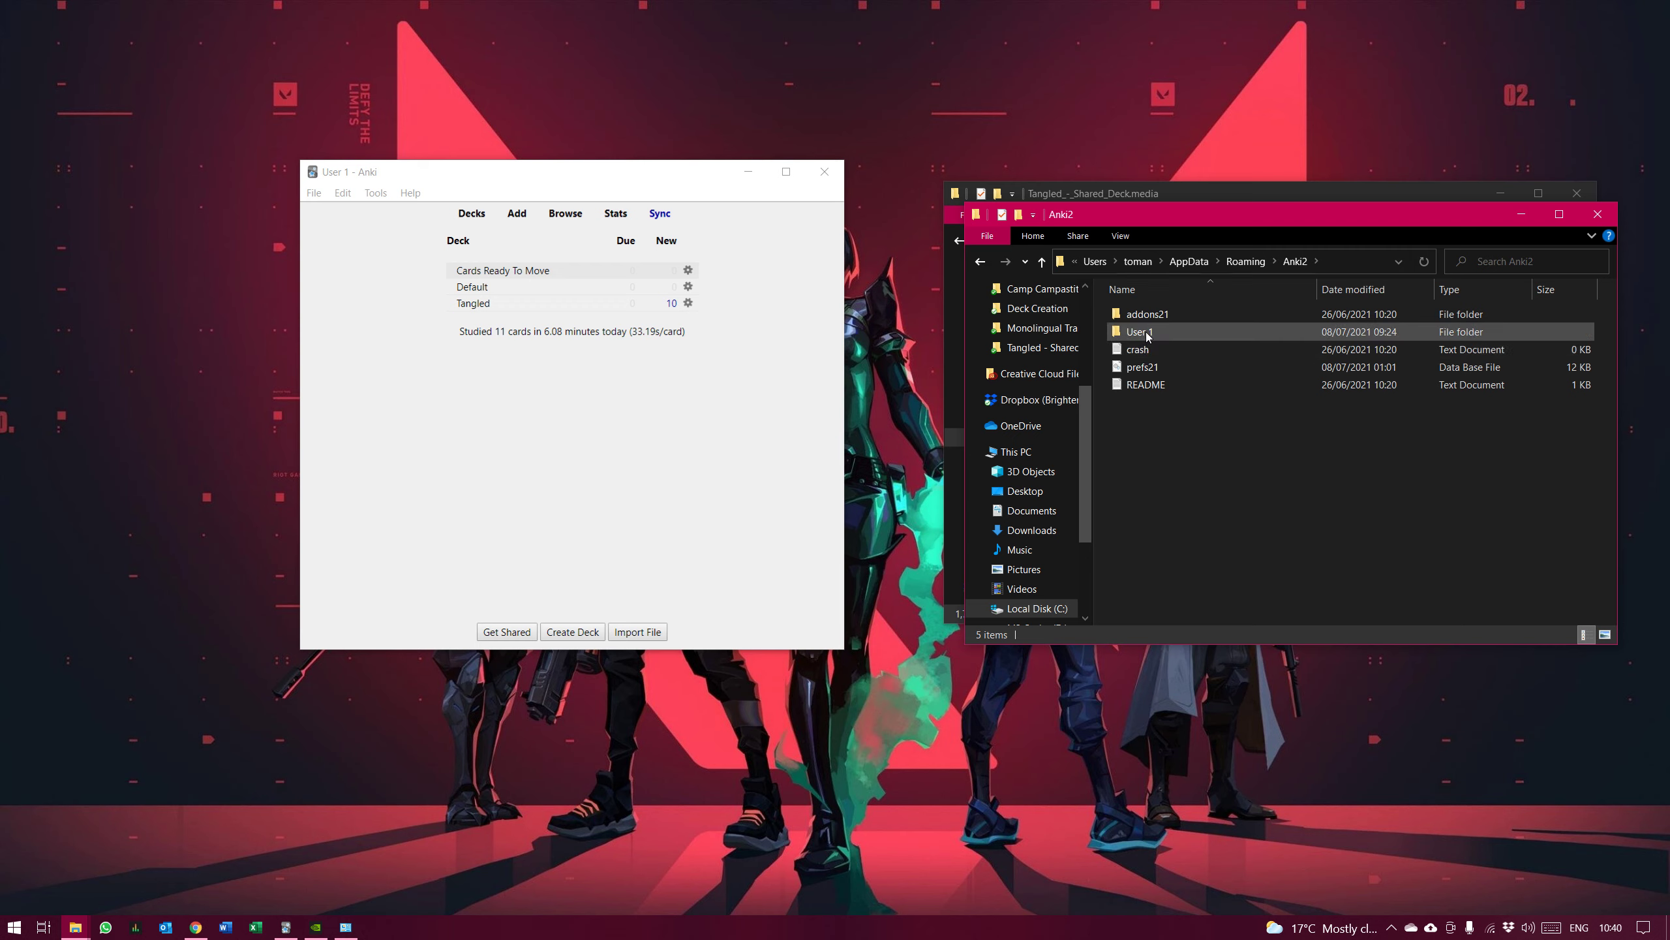
double_click(1144, 334)
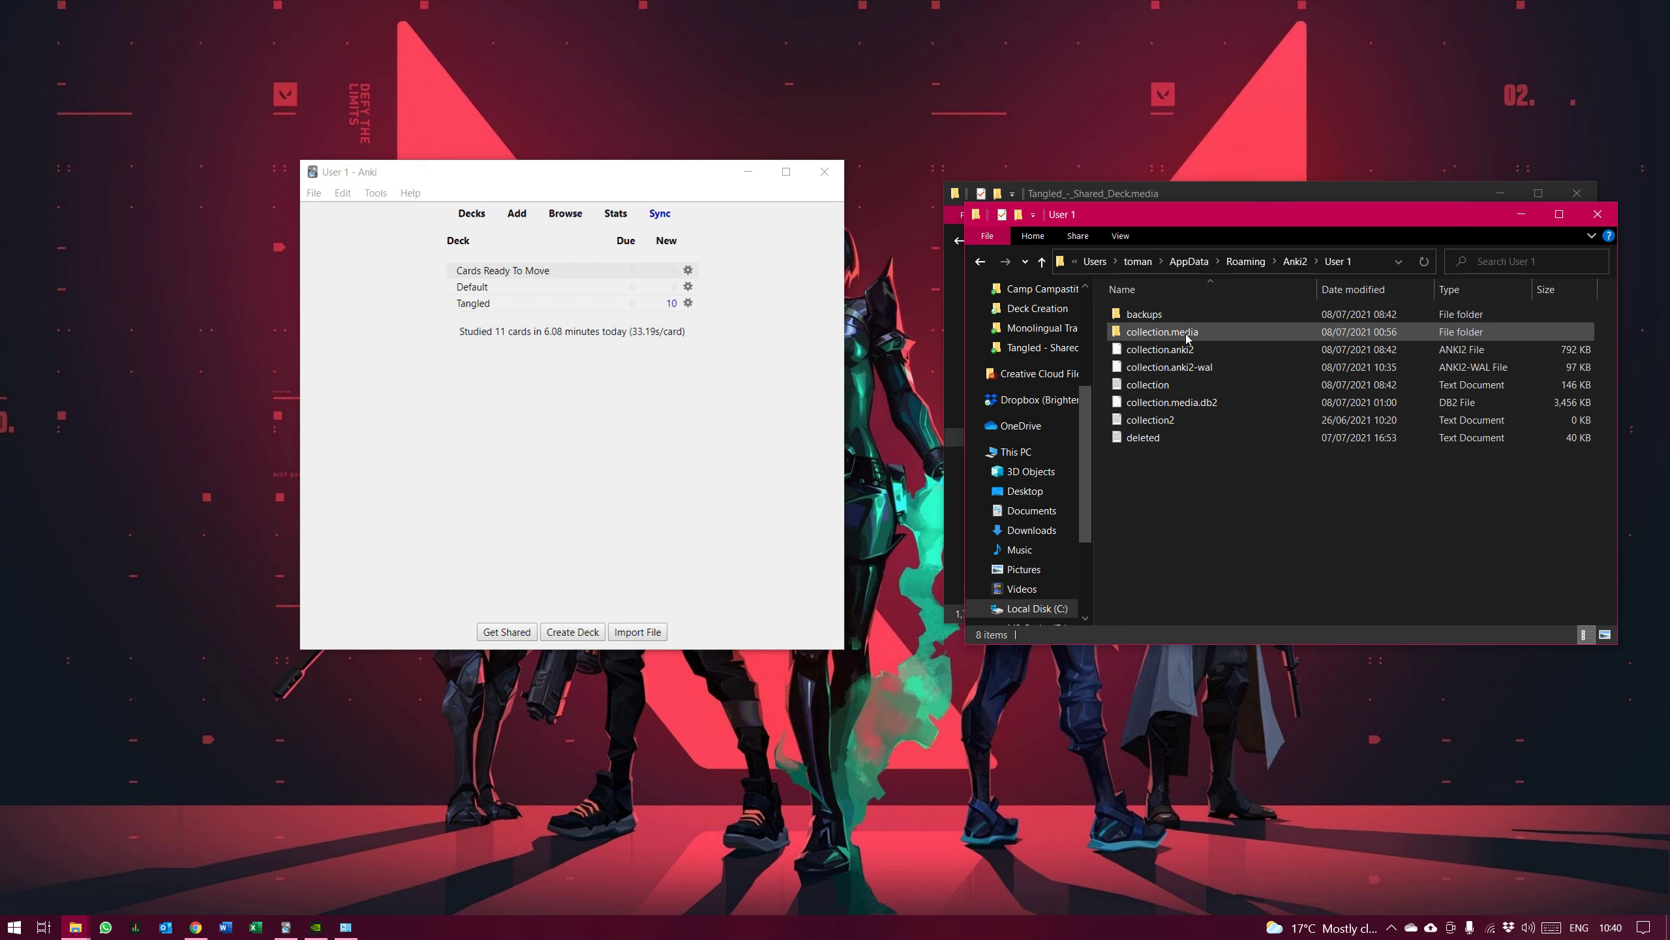
double_click(1193, 334)
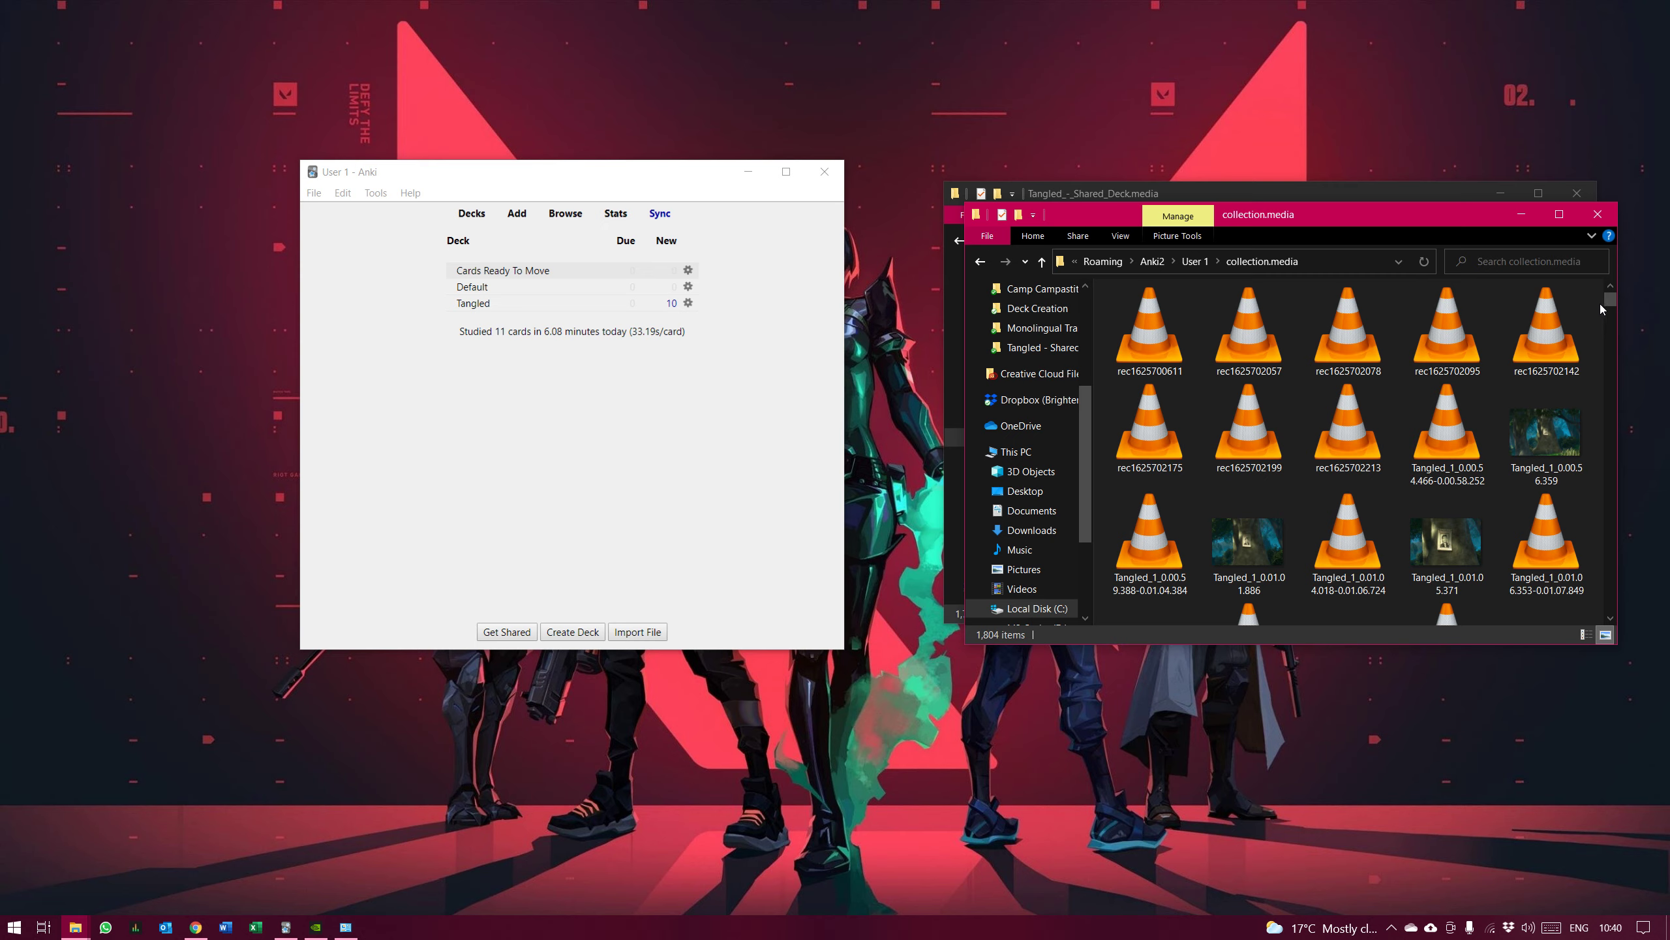
Look through the media files in Anki's collection.media folder and go back to the User 1 folder
drag(1609, 300, 1605, 340)
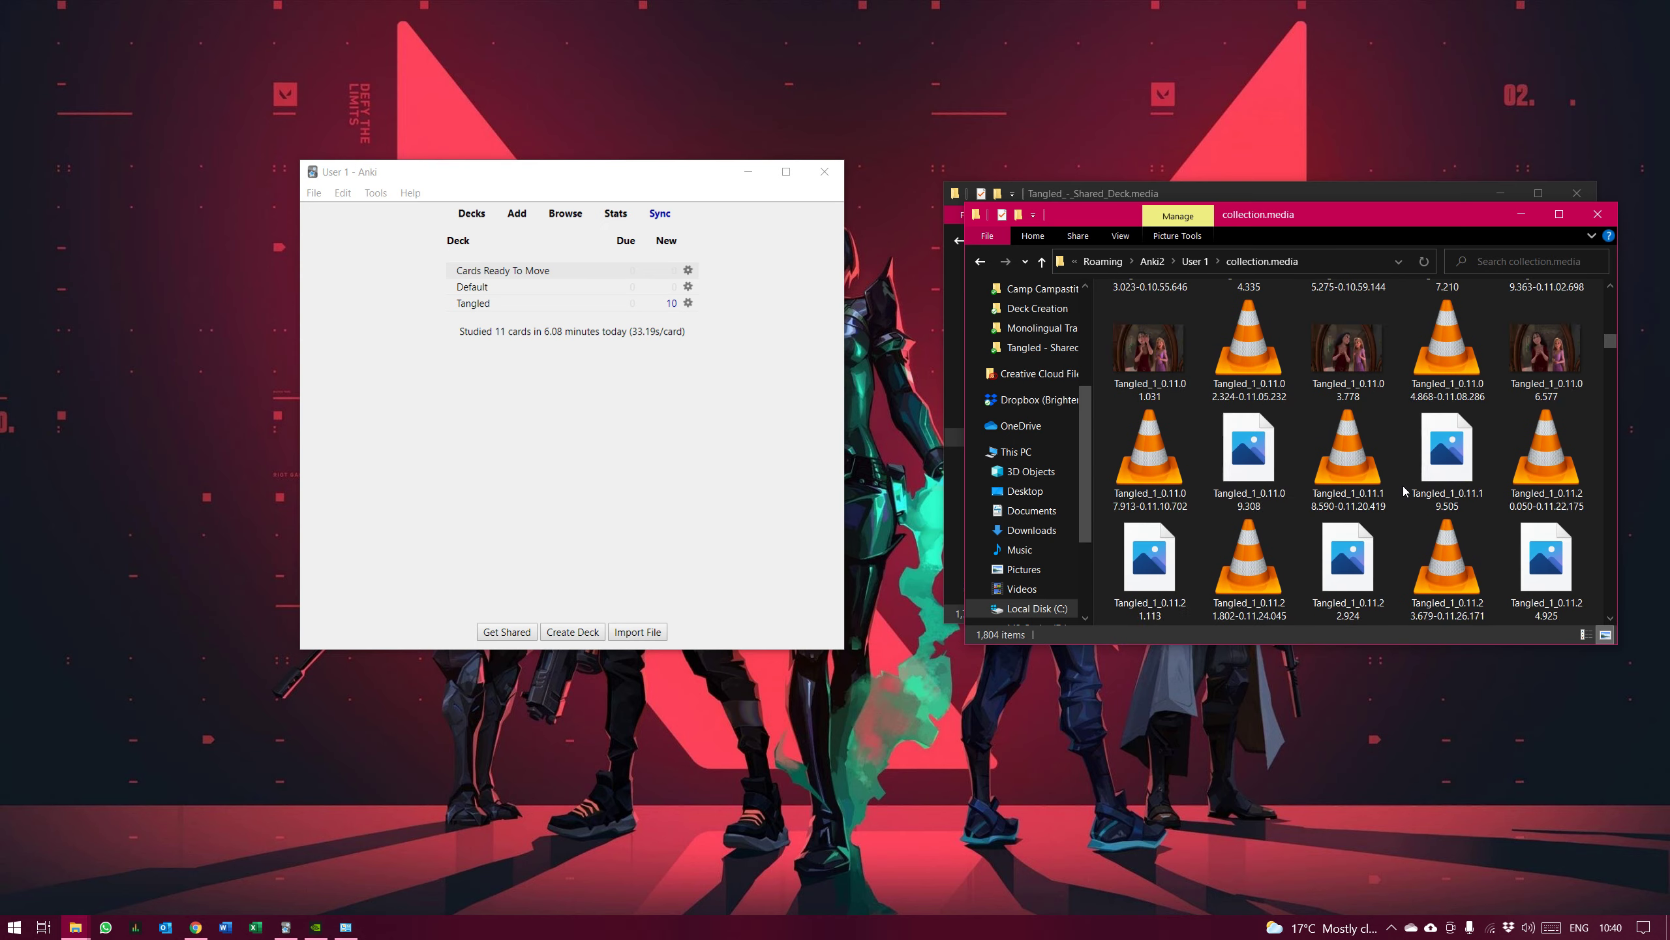
scroll(1405, 491, down, 2)
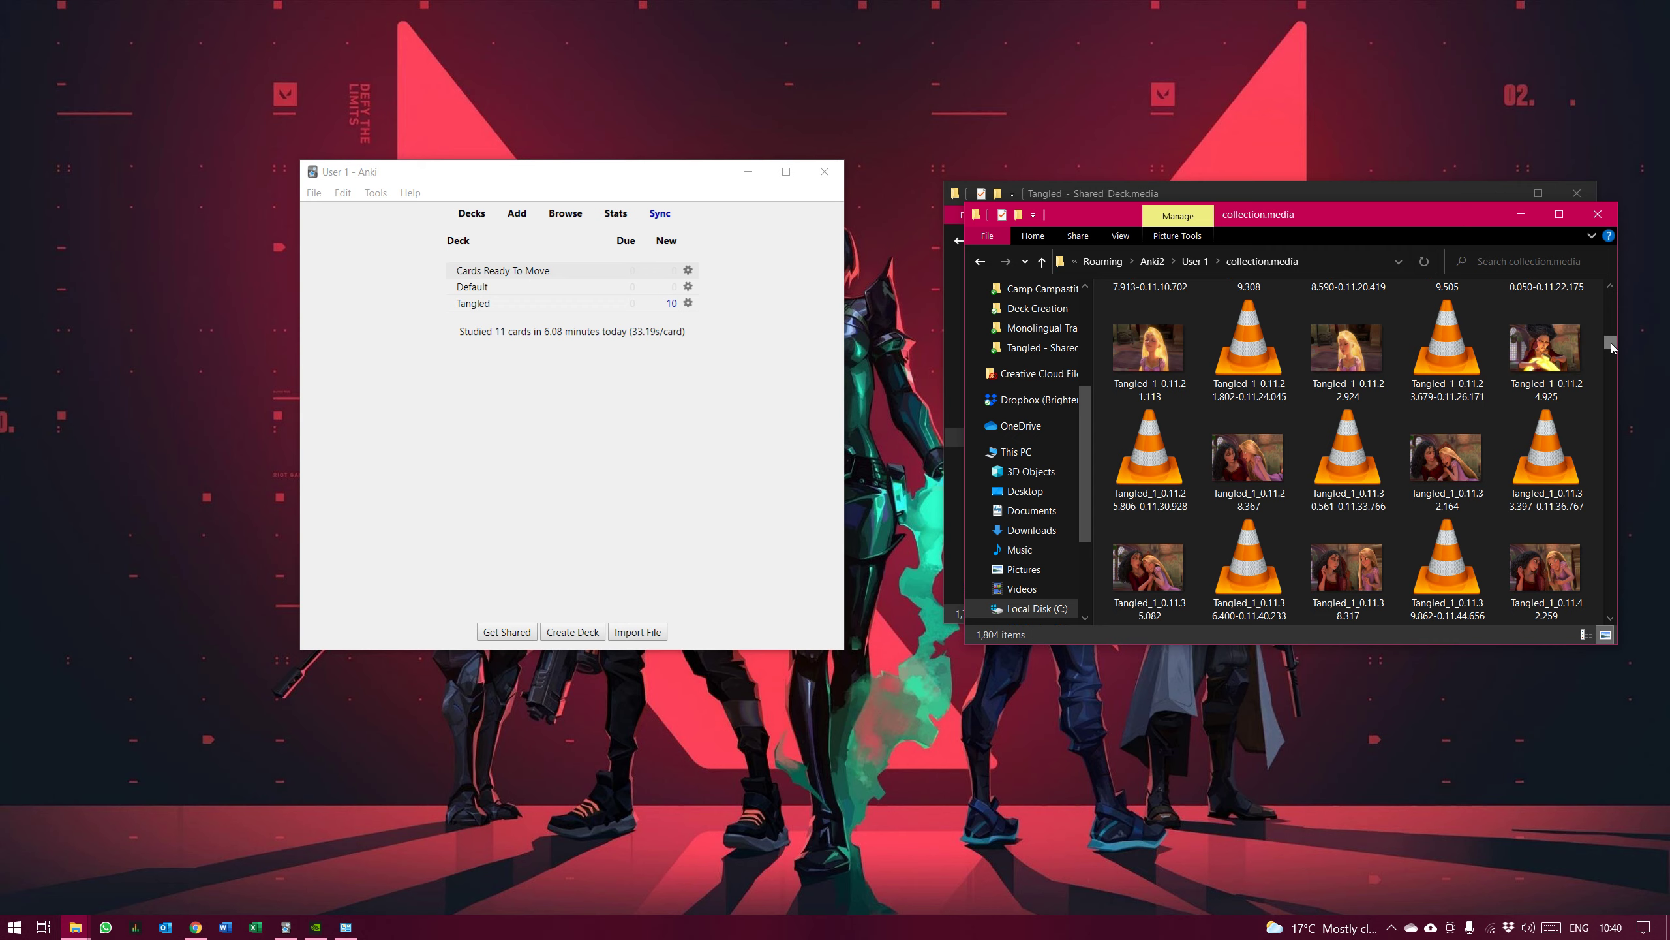
drag(1610, 342, 1616, 296)
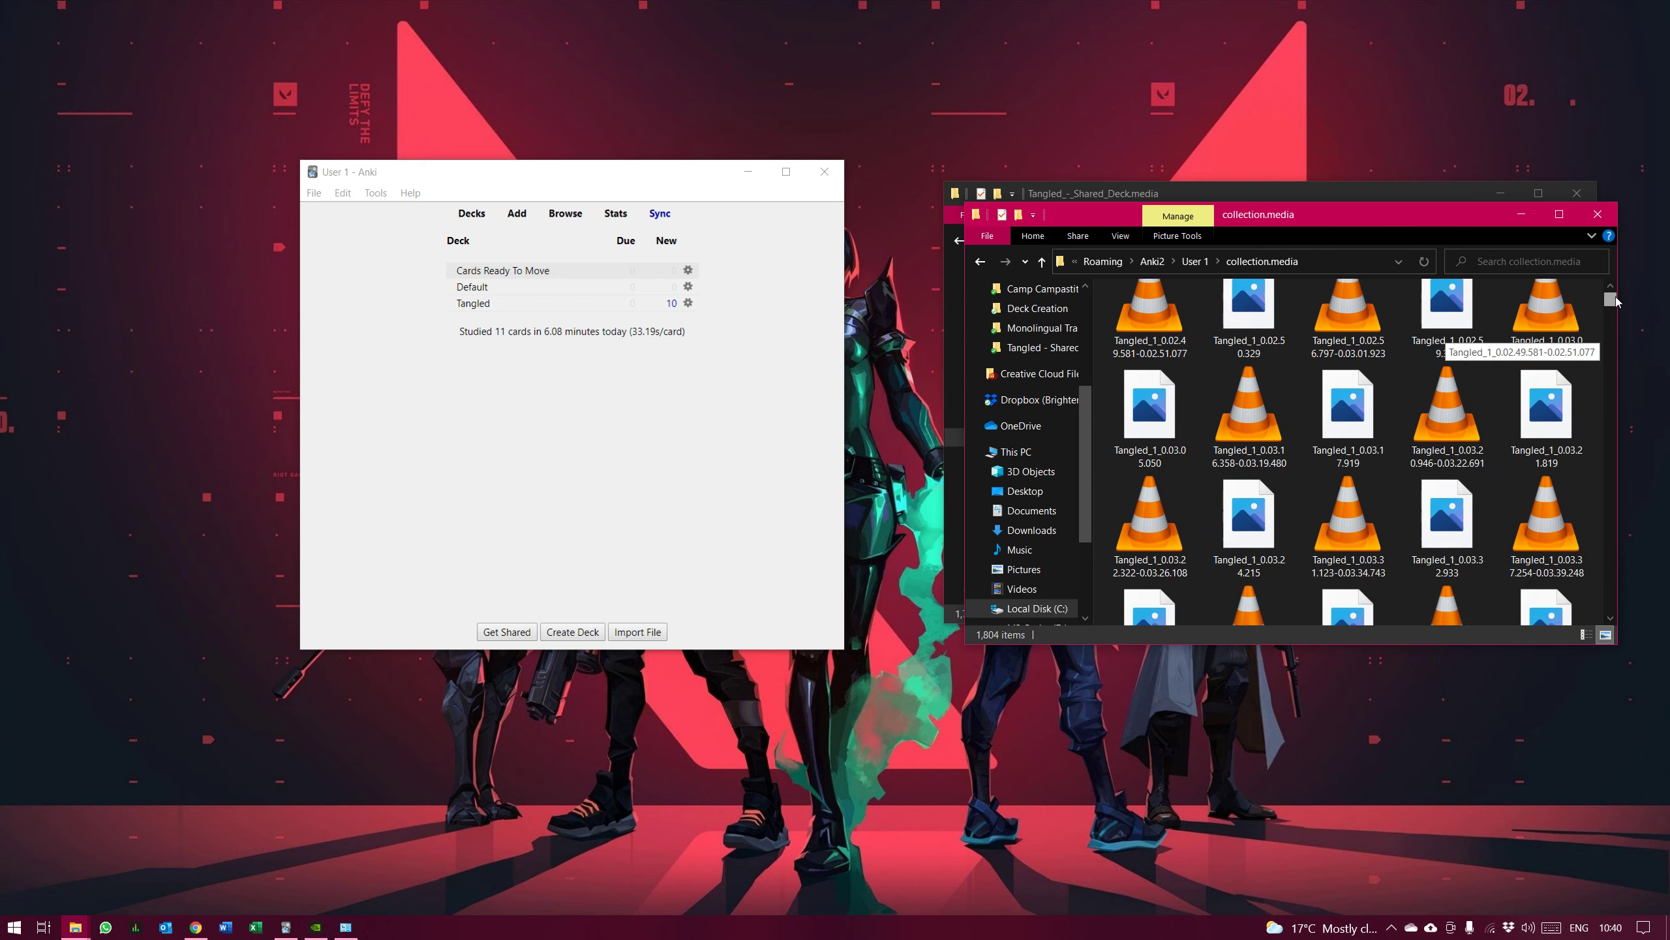
click(1194, 261)
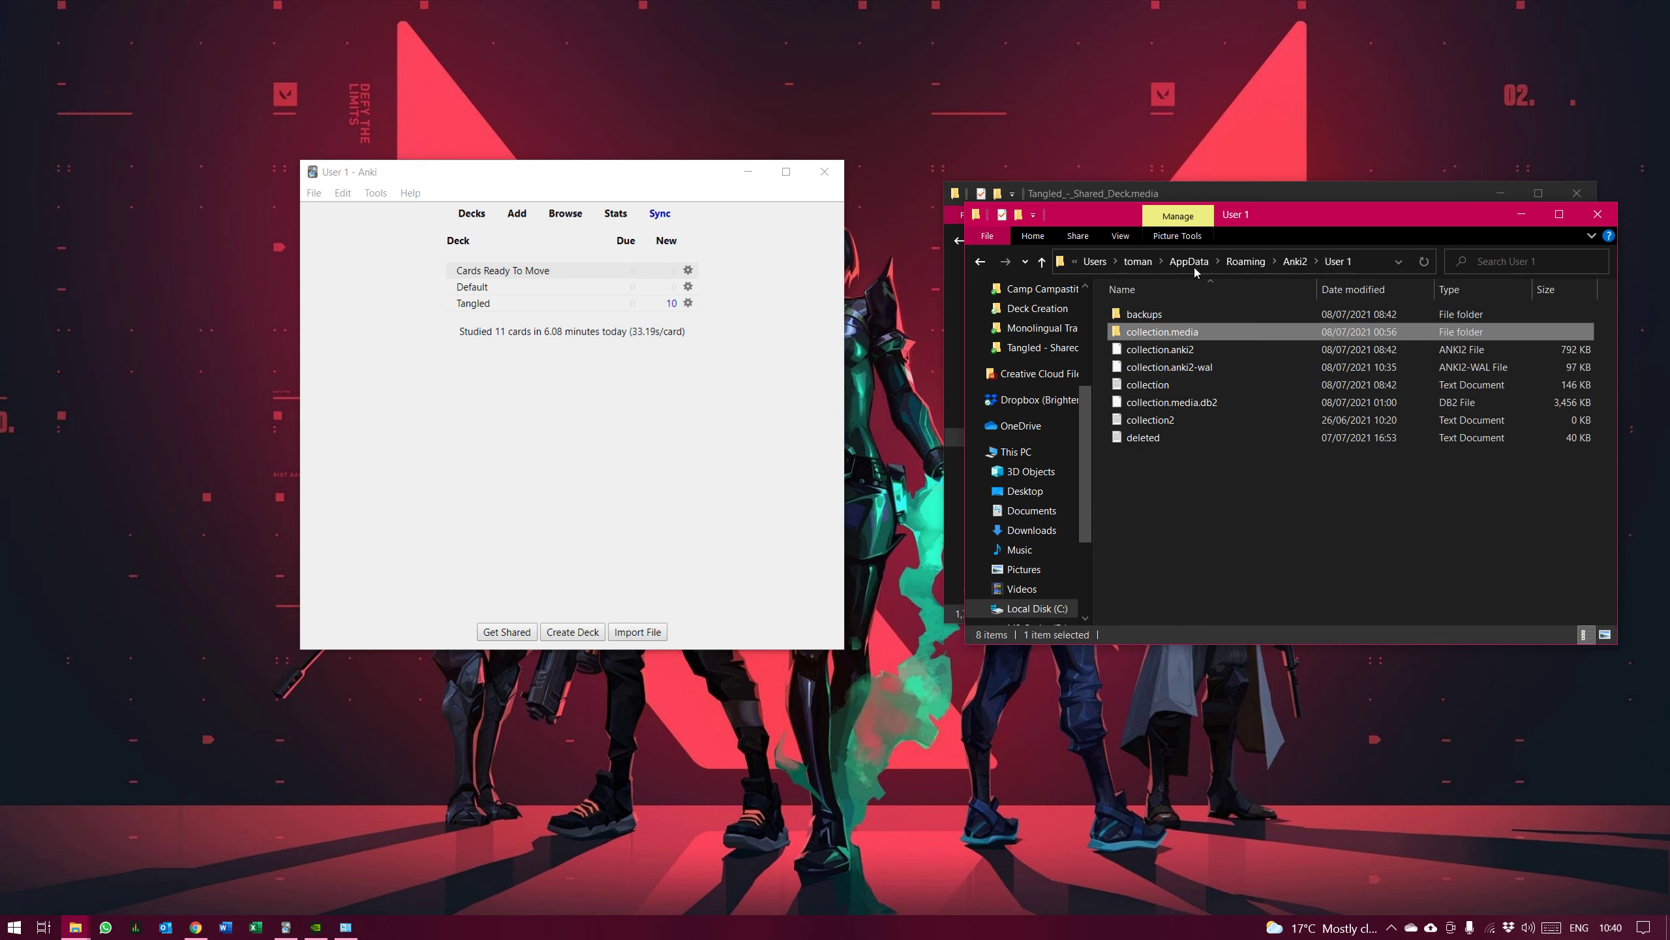
Go up to the Anki2 folder, minimise its window and return the other window to the Tangled - Shared Deck folder
click(648, 486)
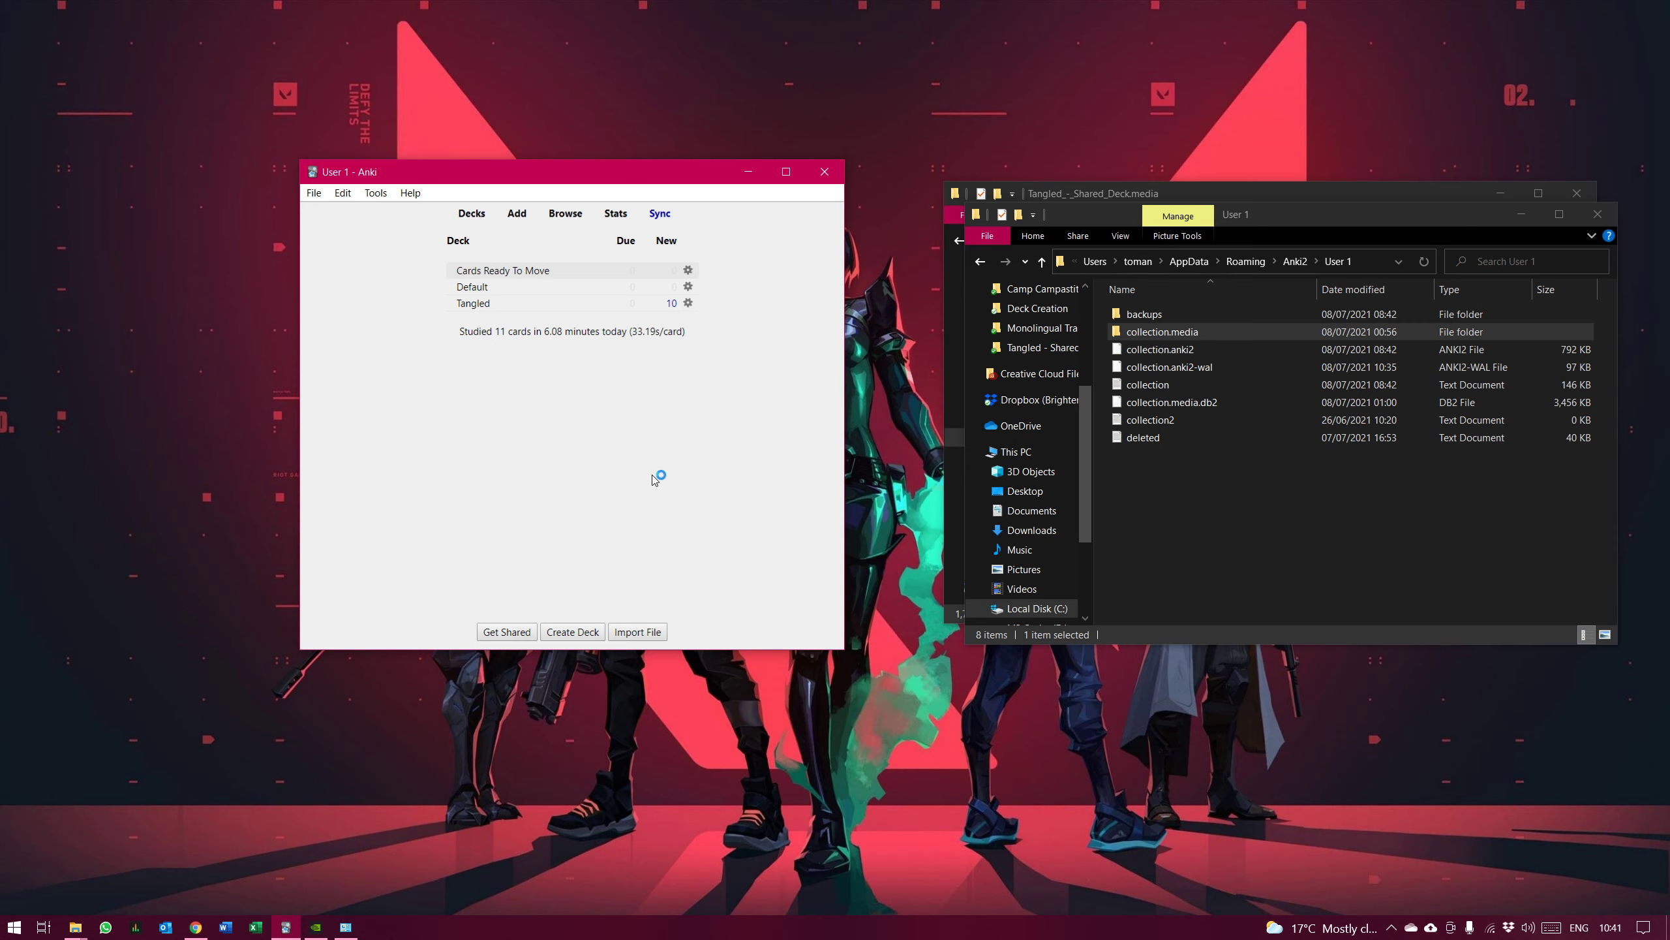
click(1295, 262)
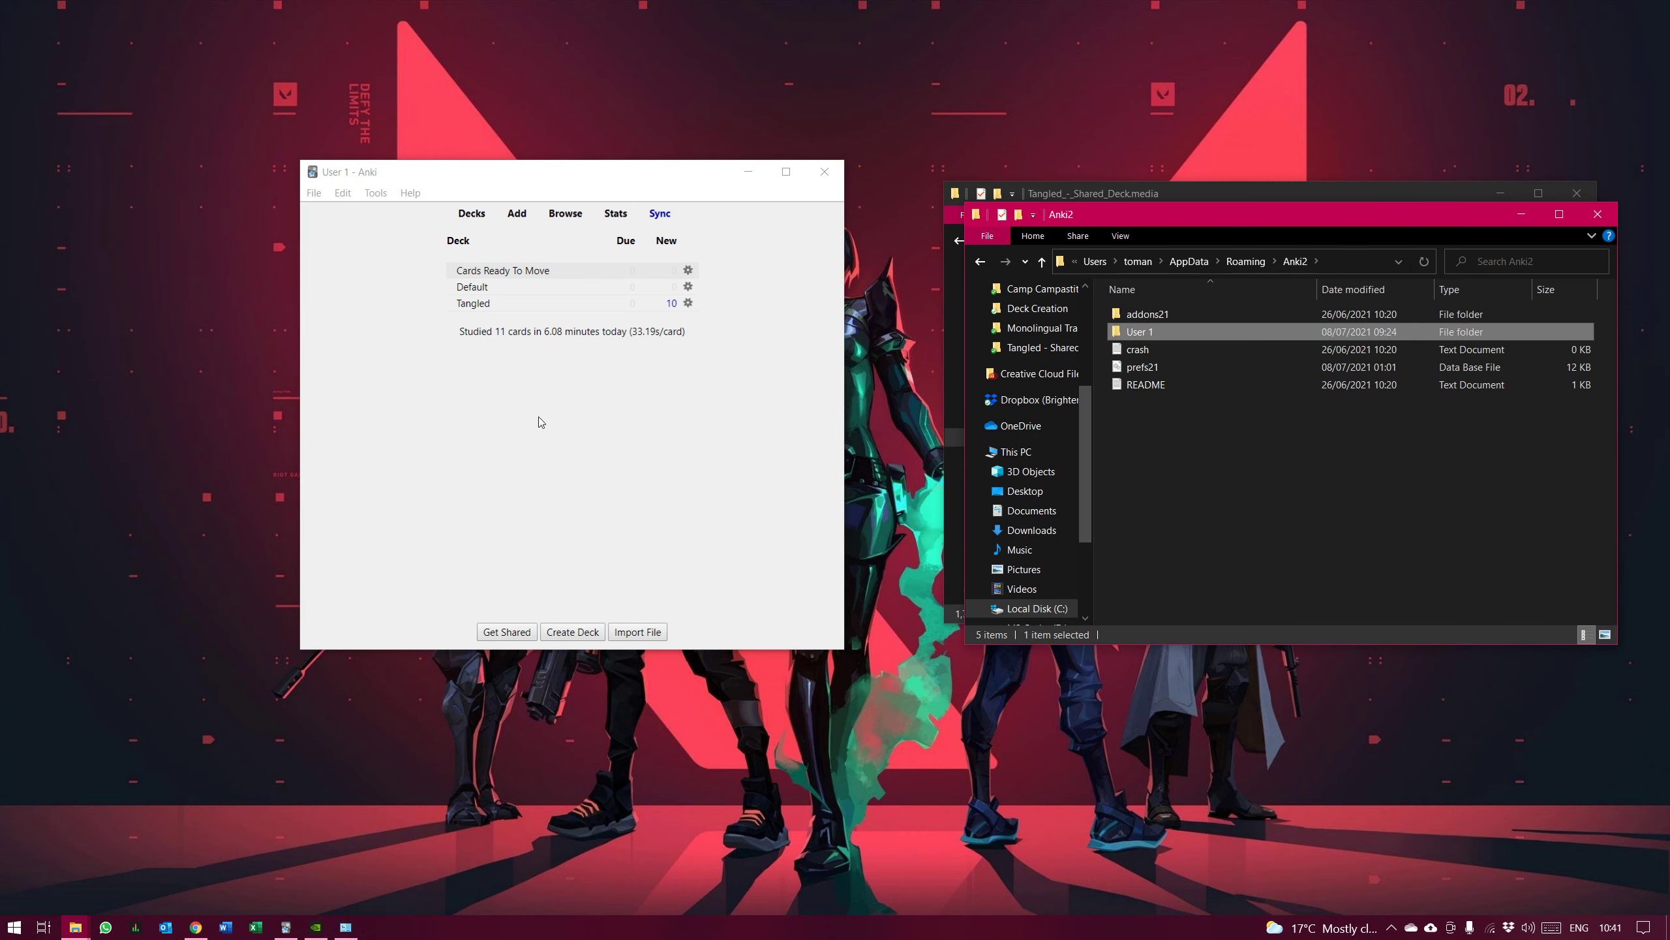
click(1519, 215)
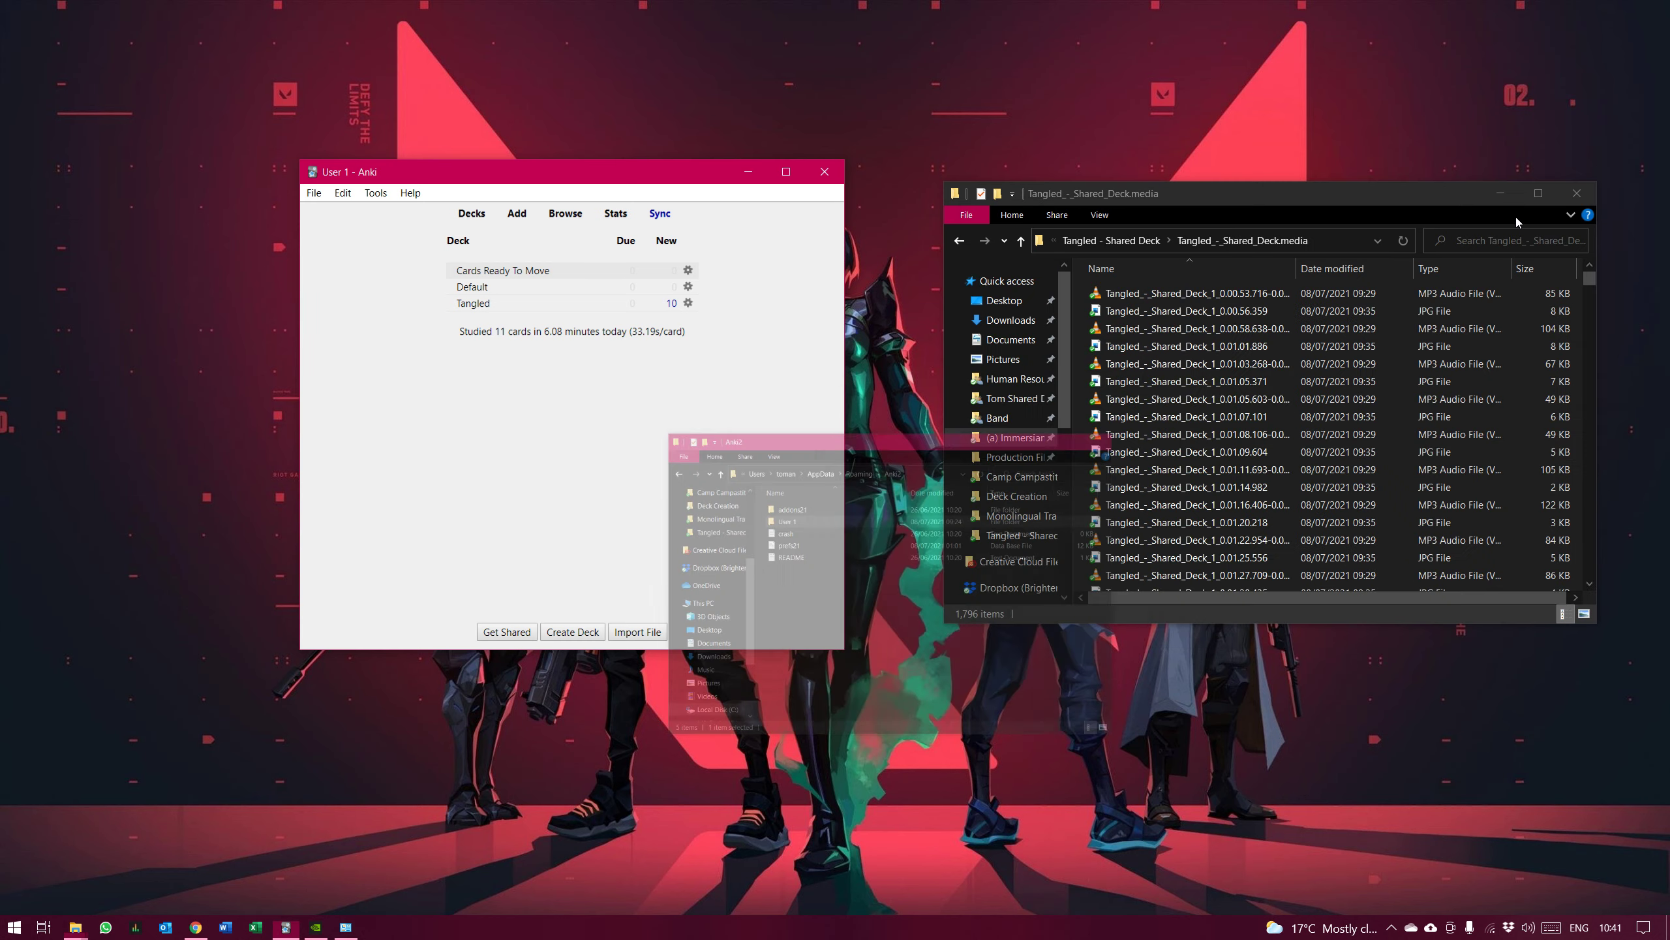
click(1021, 241)
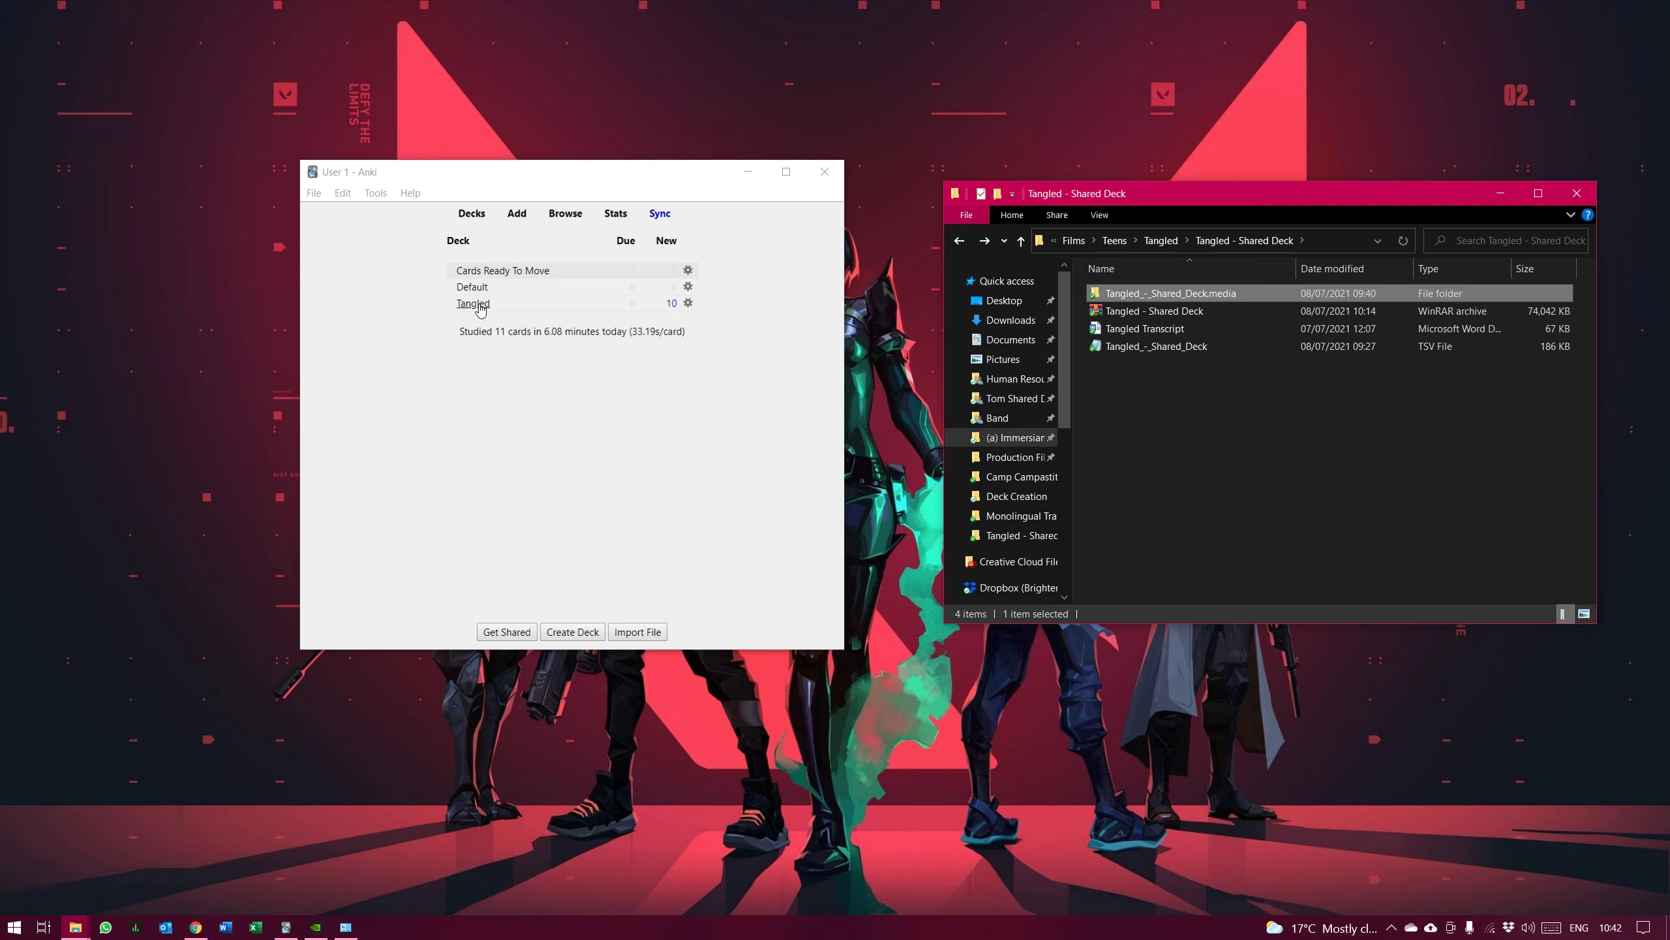
Review the New, Learning and To Review counts on the Tangled deck overview, then return to the deck list
click(479, 306)
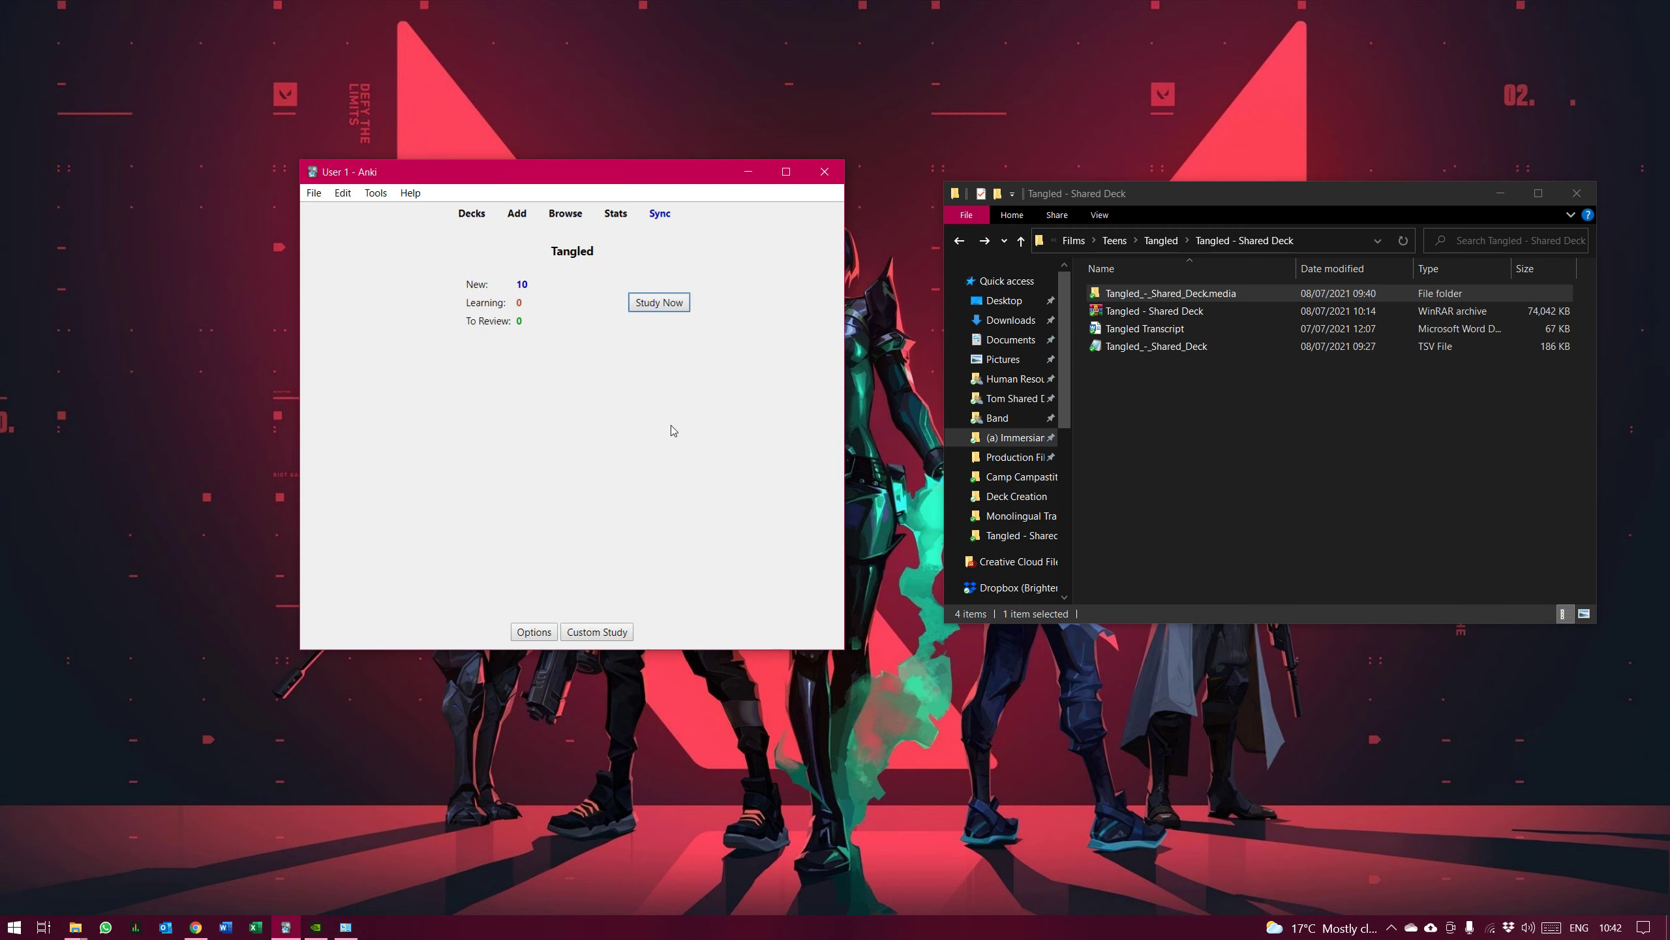
double_click(524, 307)
double_click(525, 323)
click(476, 215)
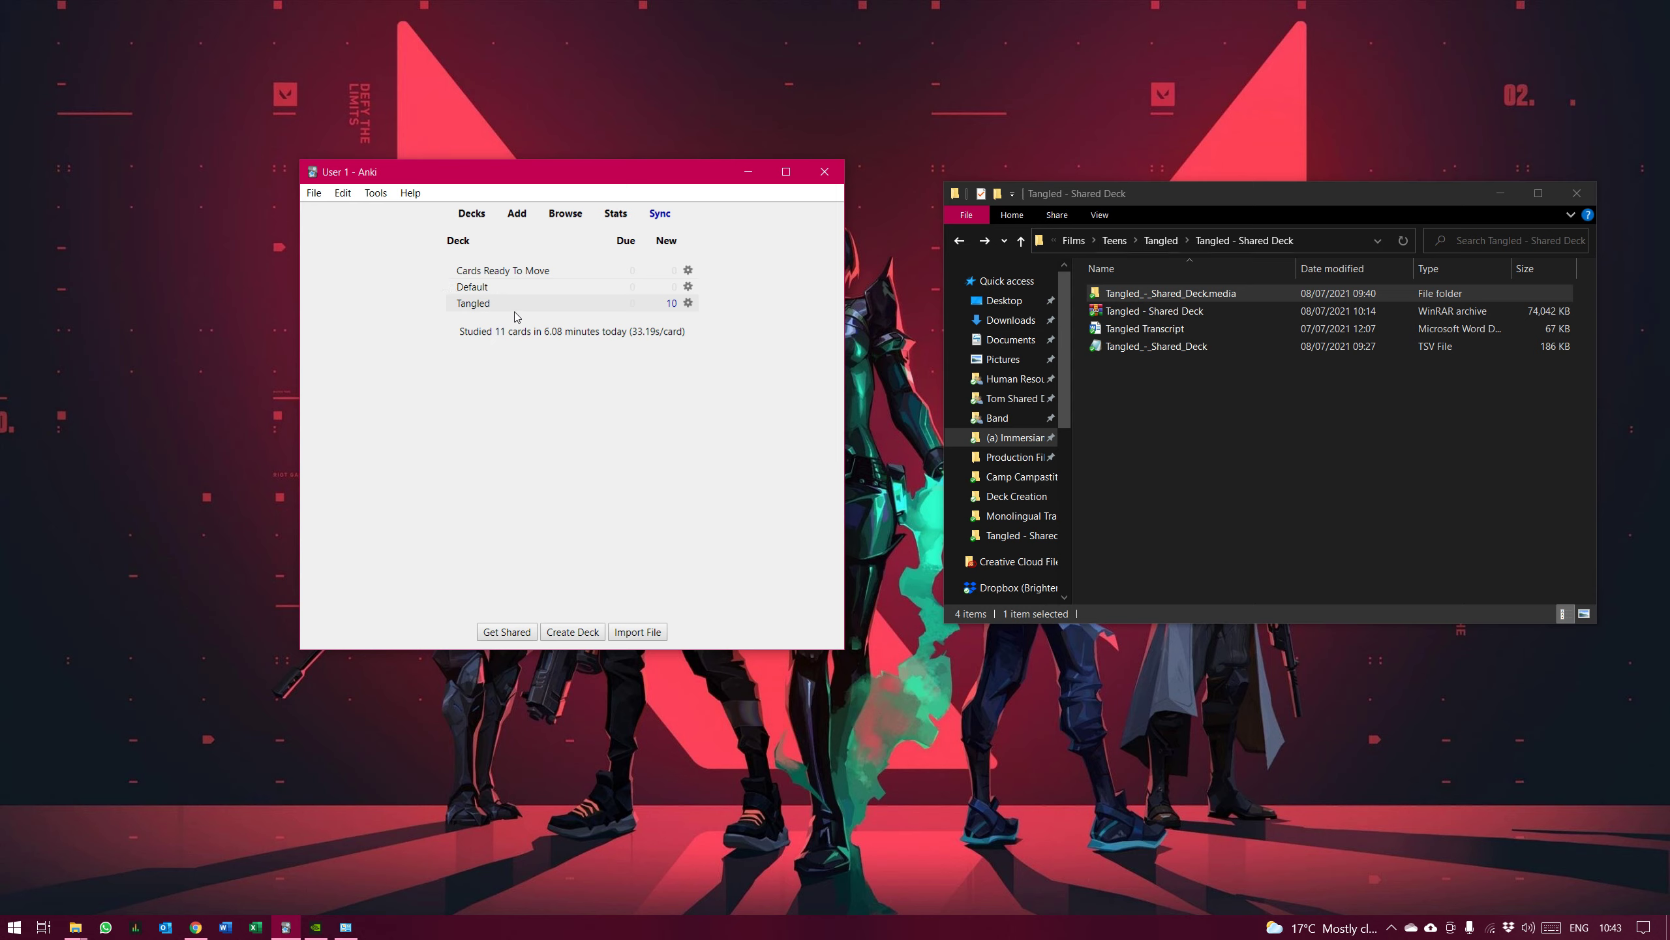
Start studying the Tangled deck and reveal the answer of the first card
click(470, 304)
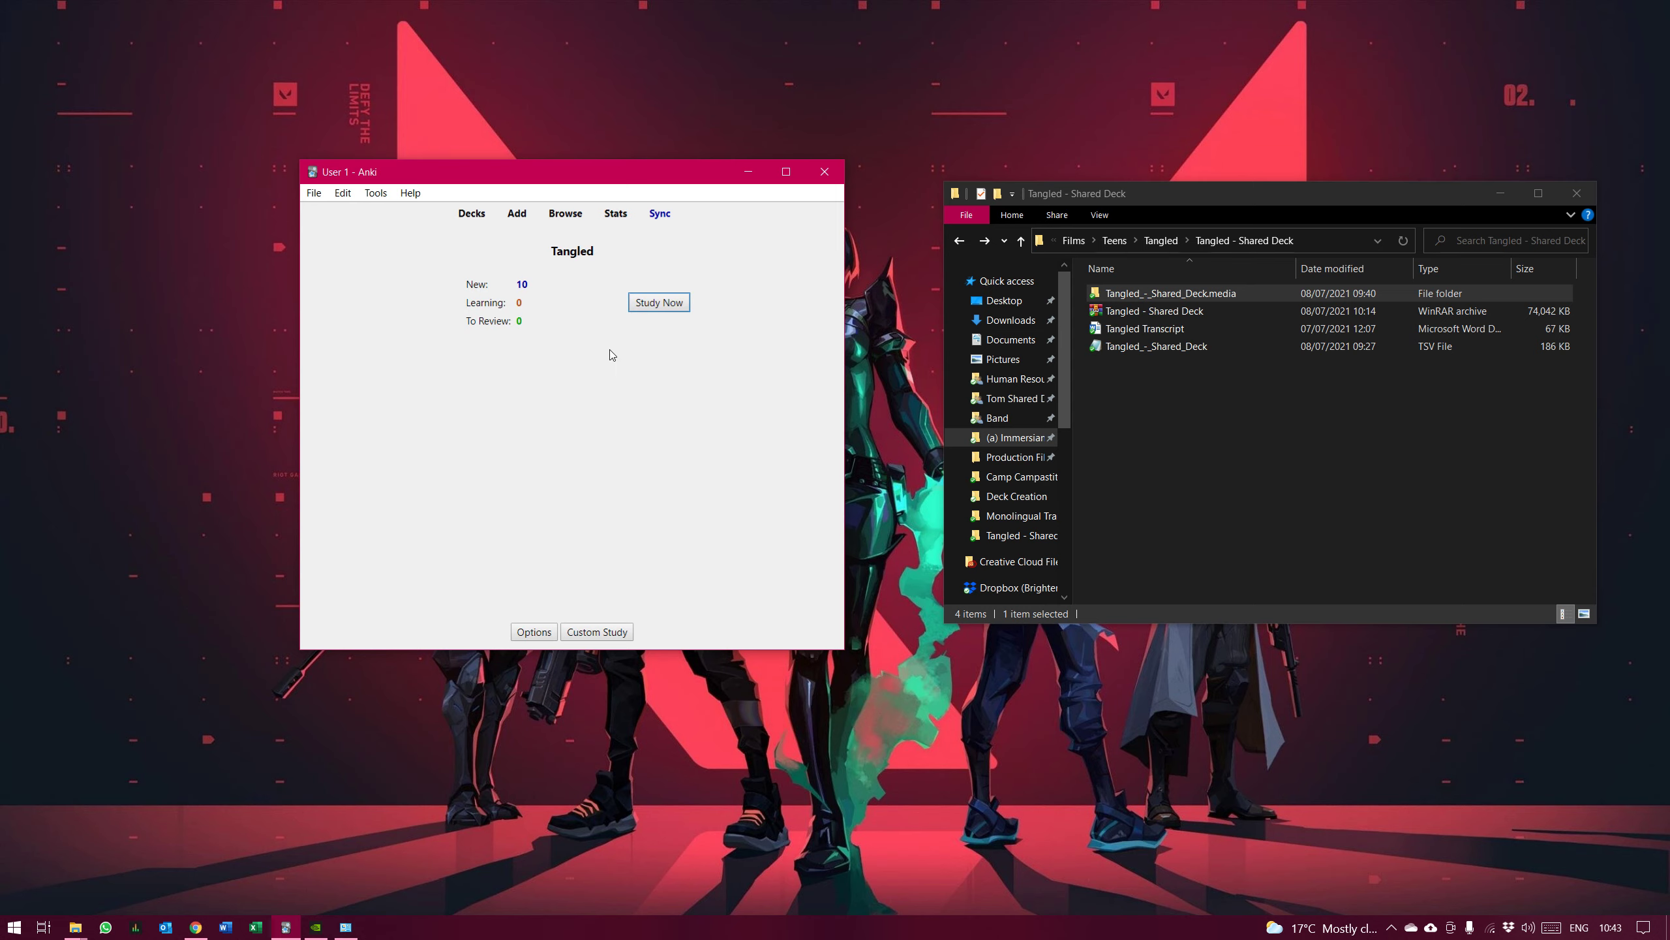
click(660, 305)
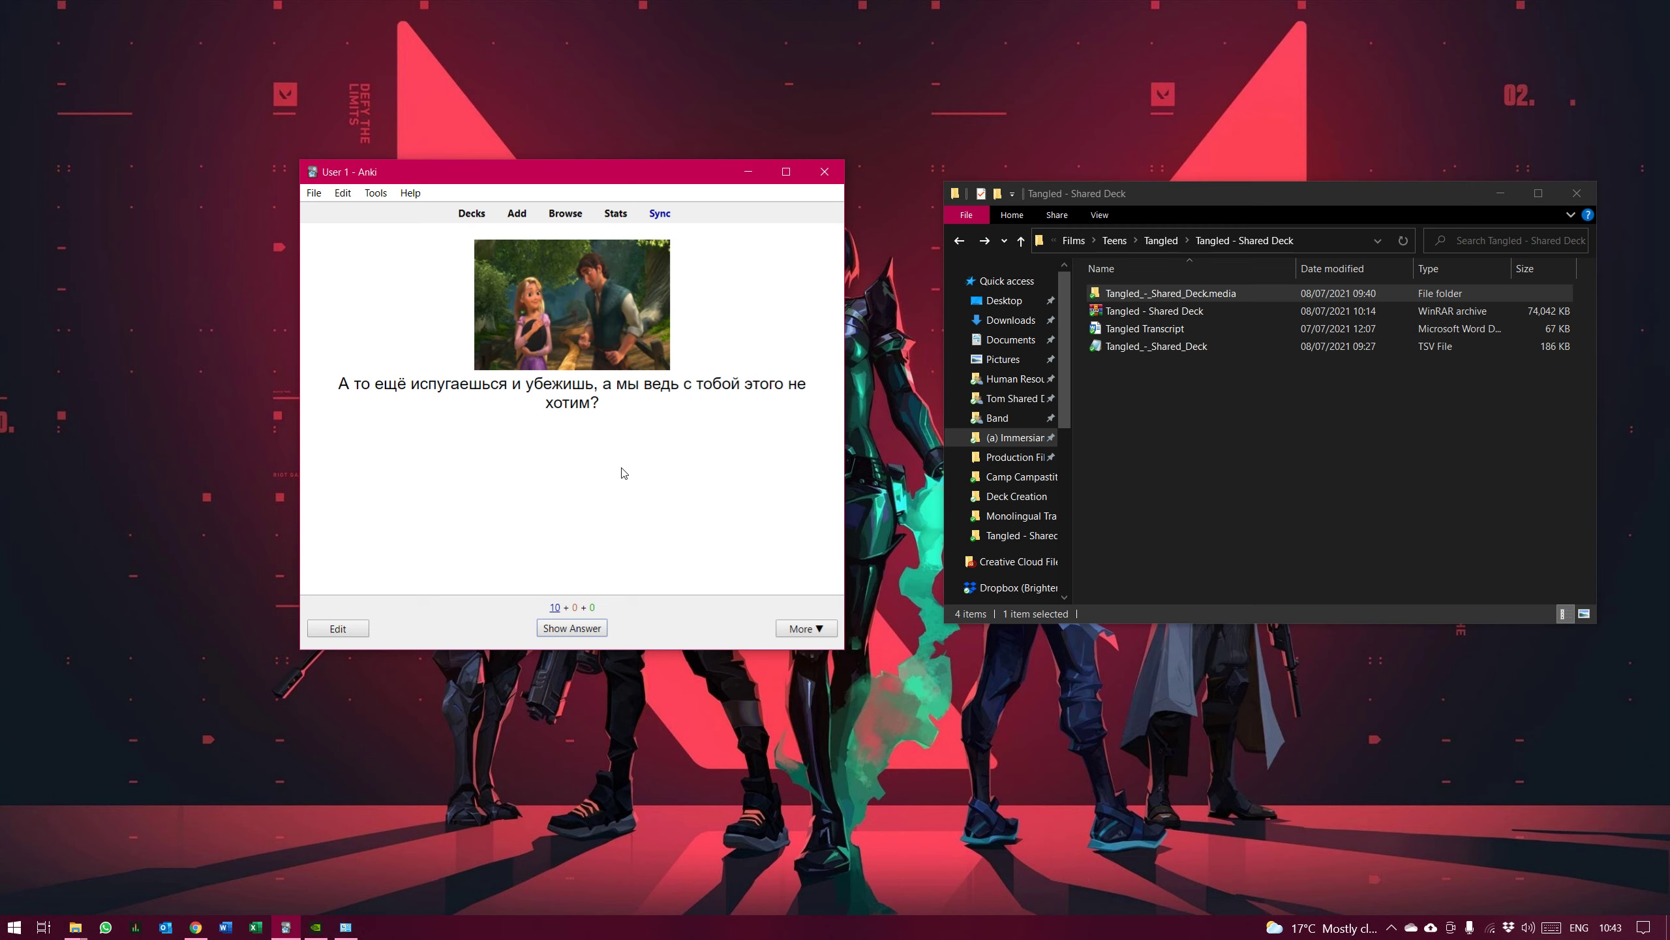
key(space)
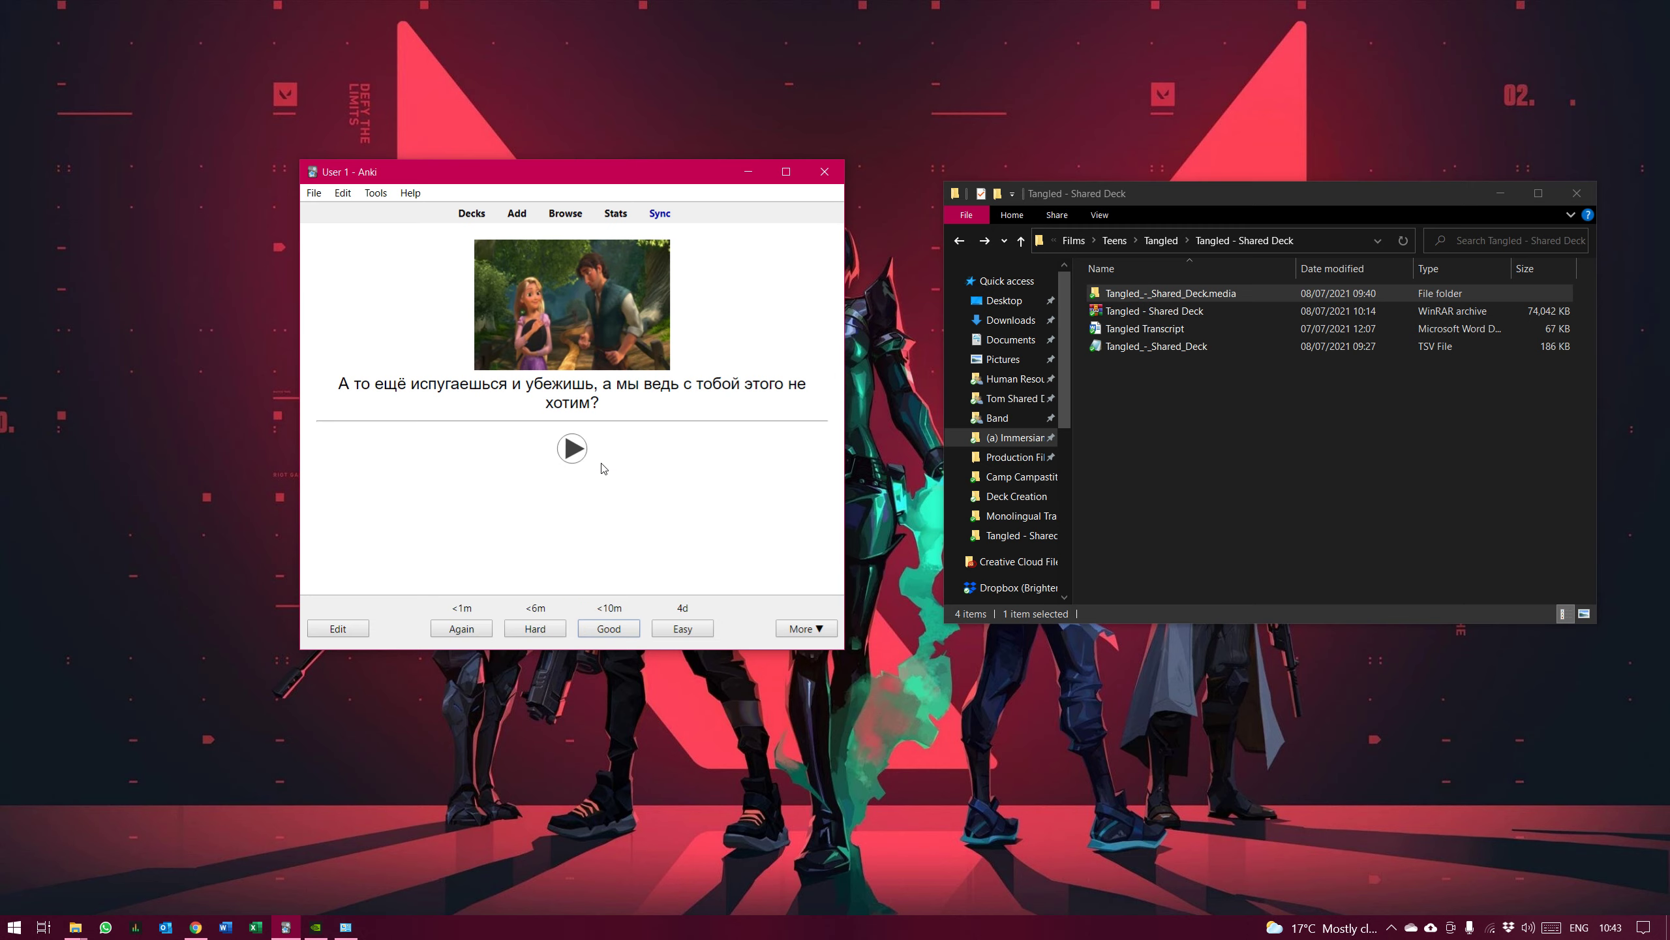
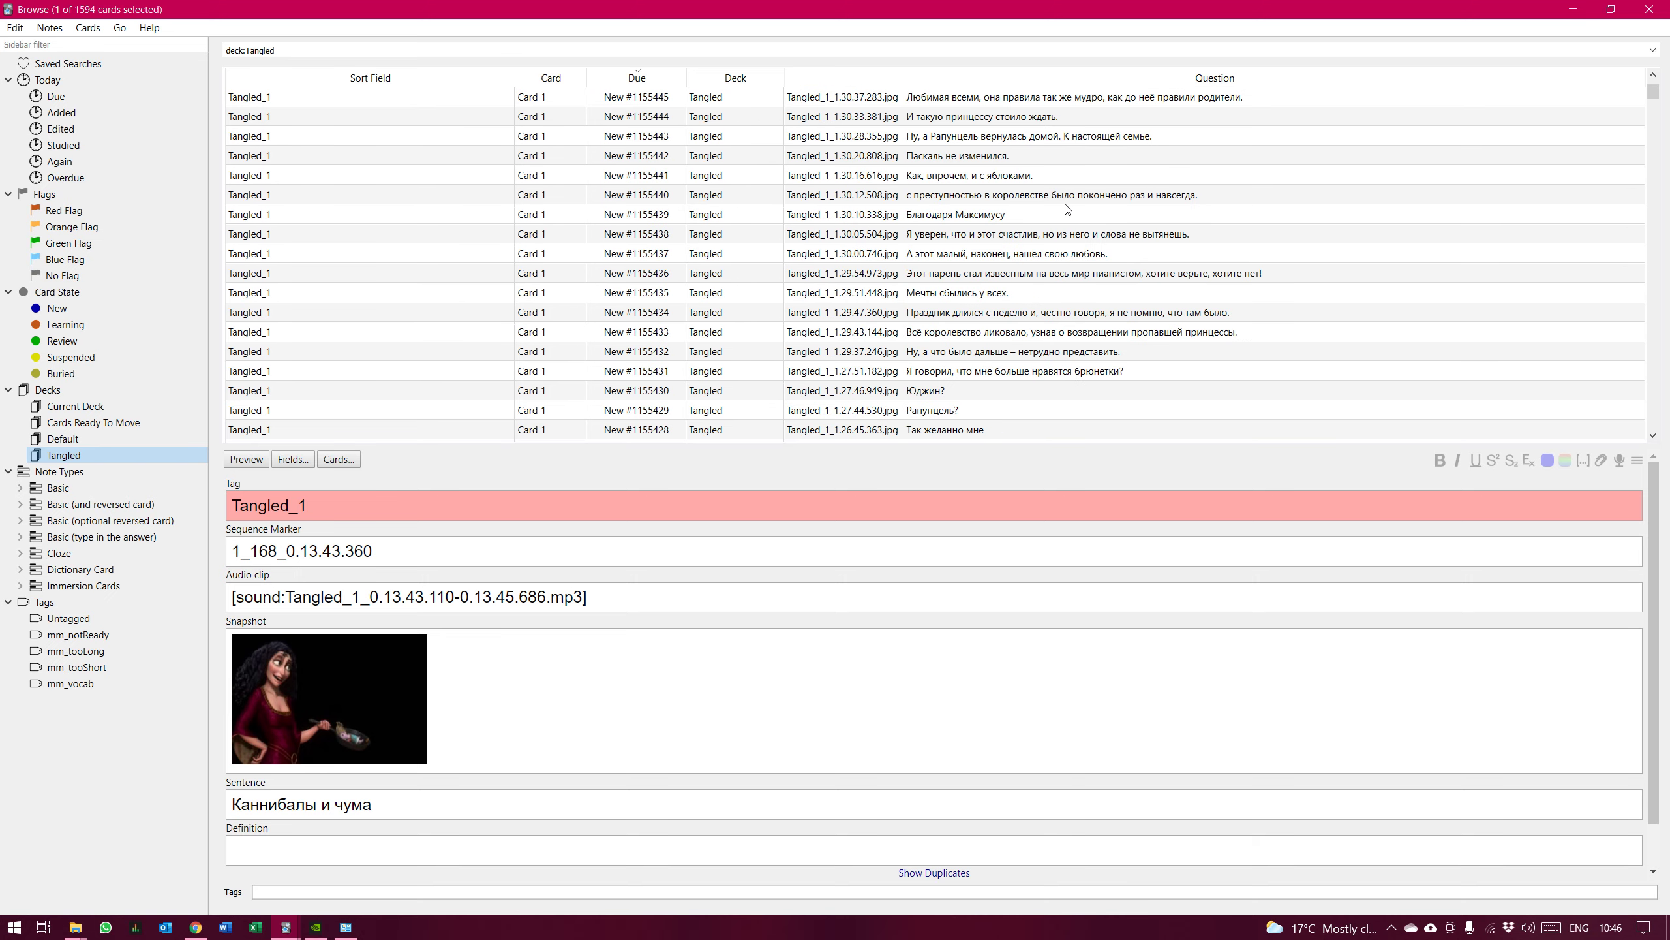
Look through the Tangled deck's card list in the card browser and view the card "– О, уродуют как хотят. – За него награда."
drag(1654, 106, 1653, 82)
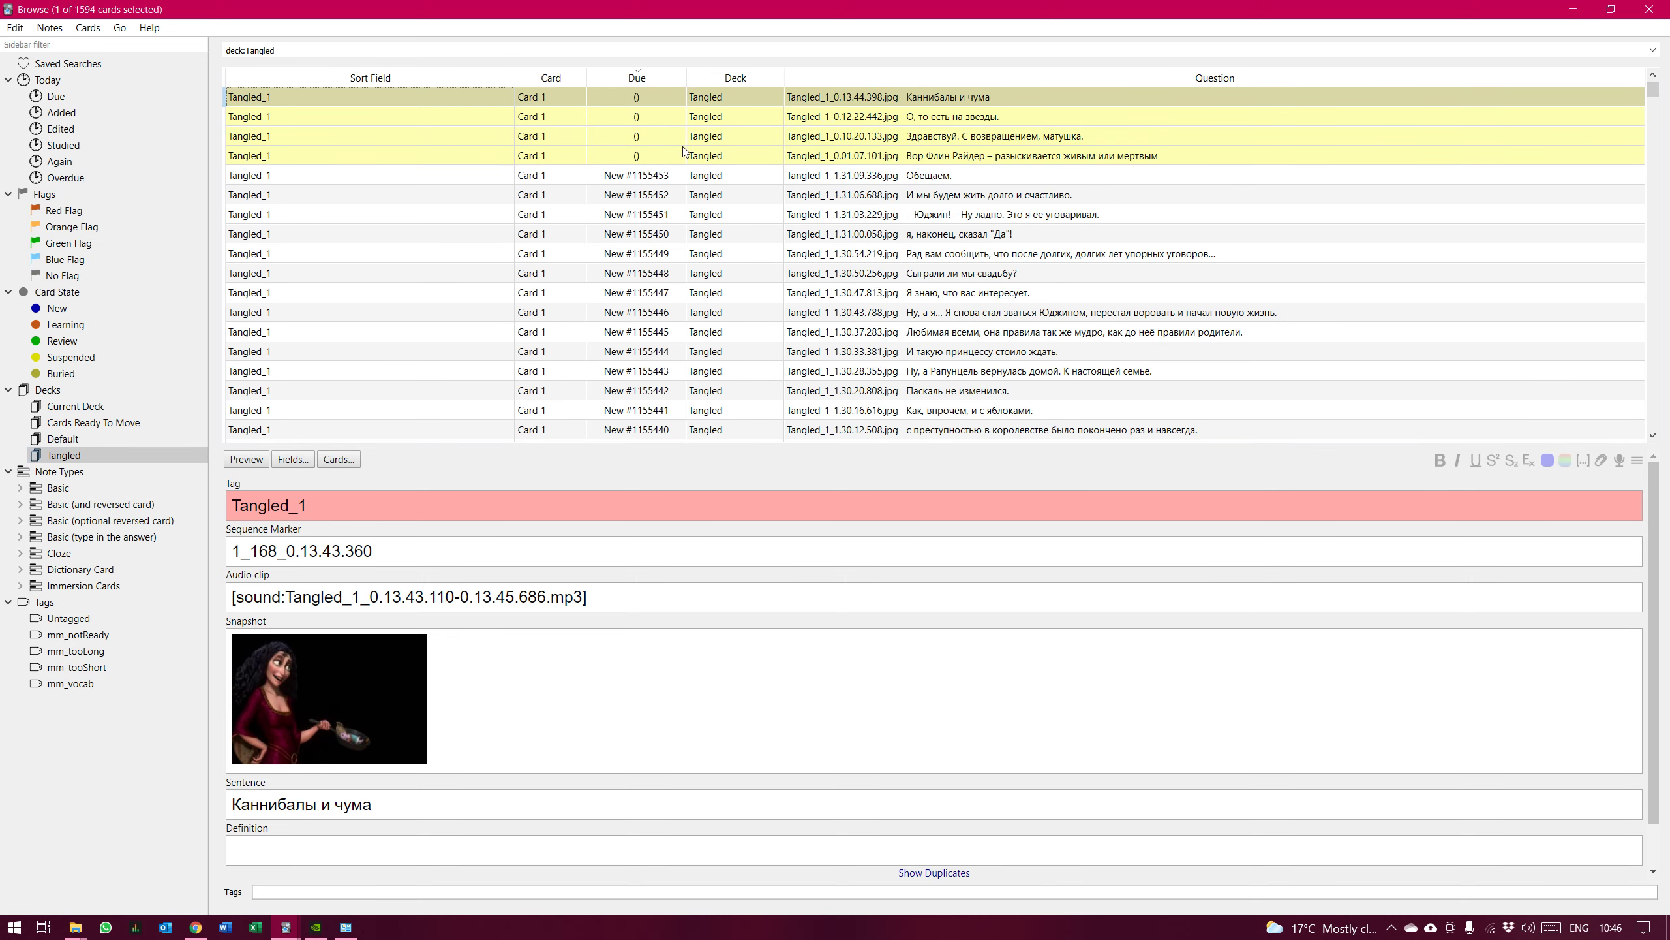
drag(1654, 91, 1668, 382)
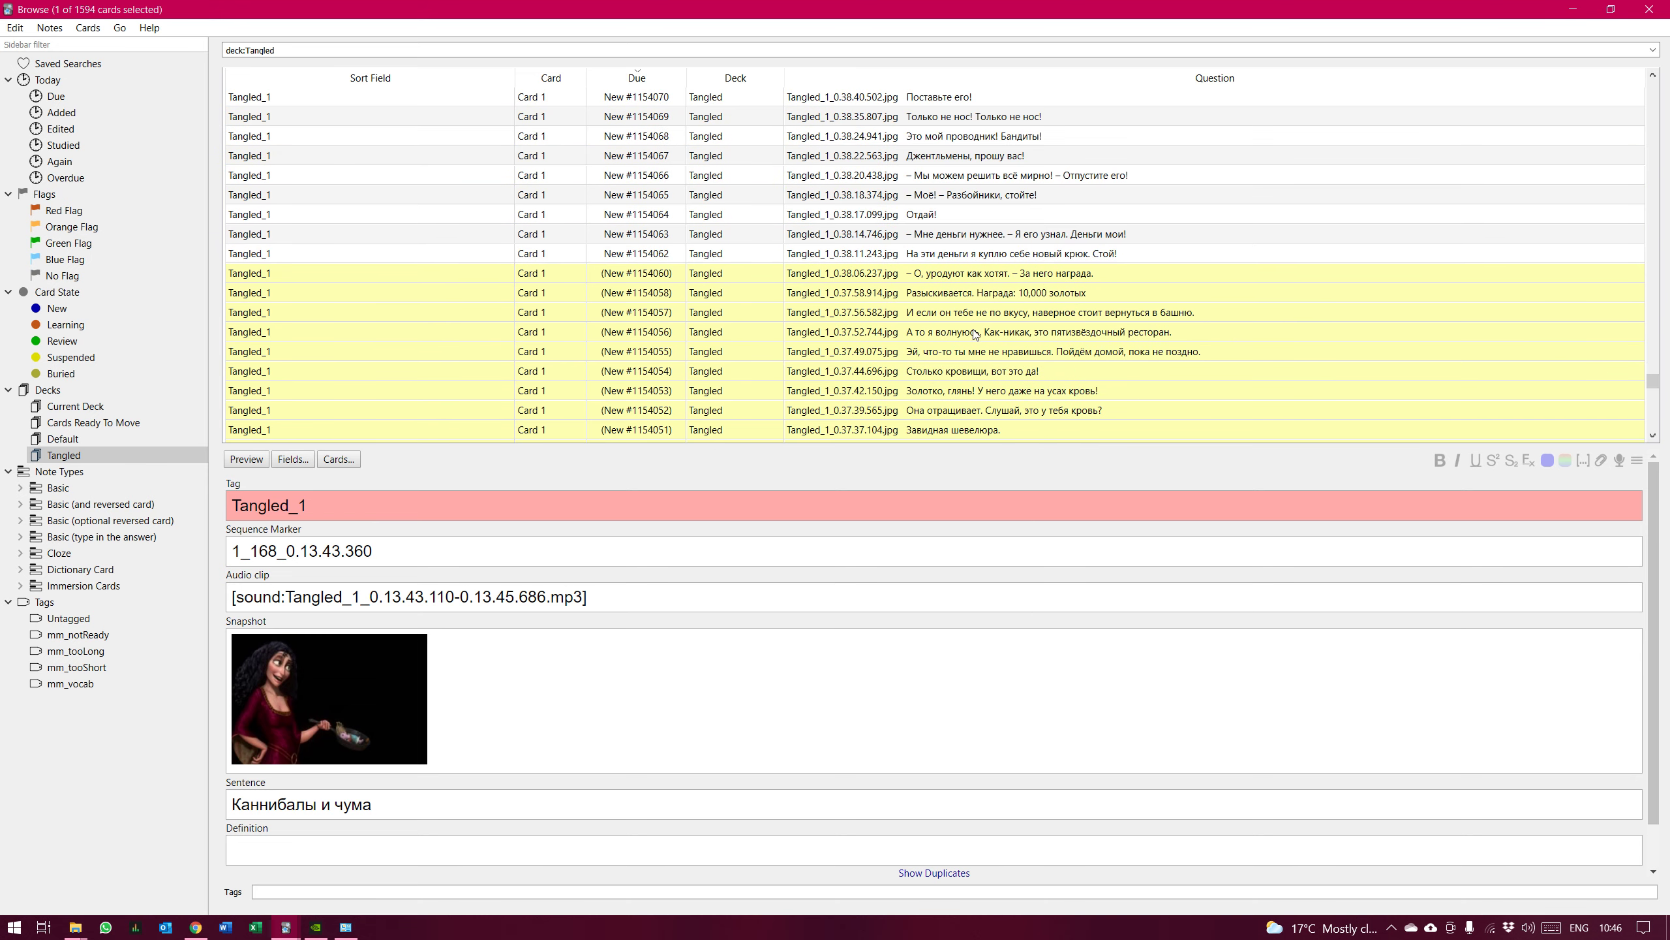
click(979, 277)
scroll(1122, 337, down, 2)
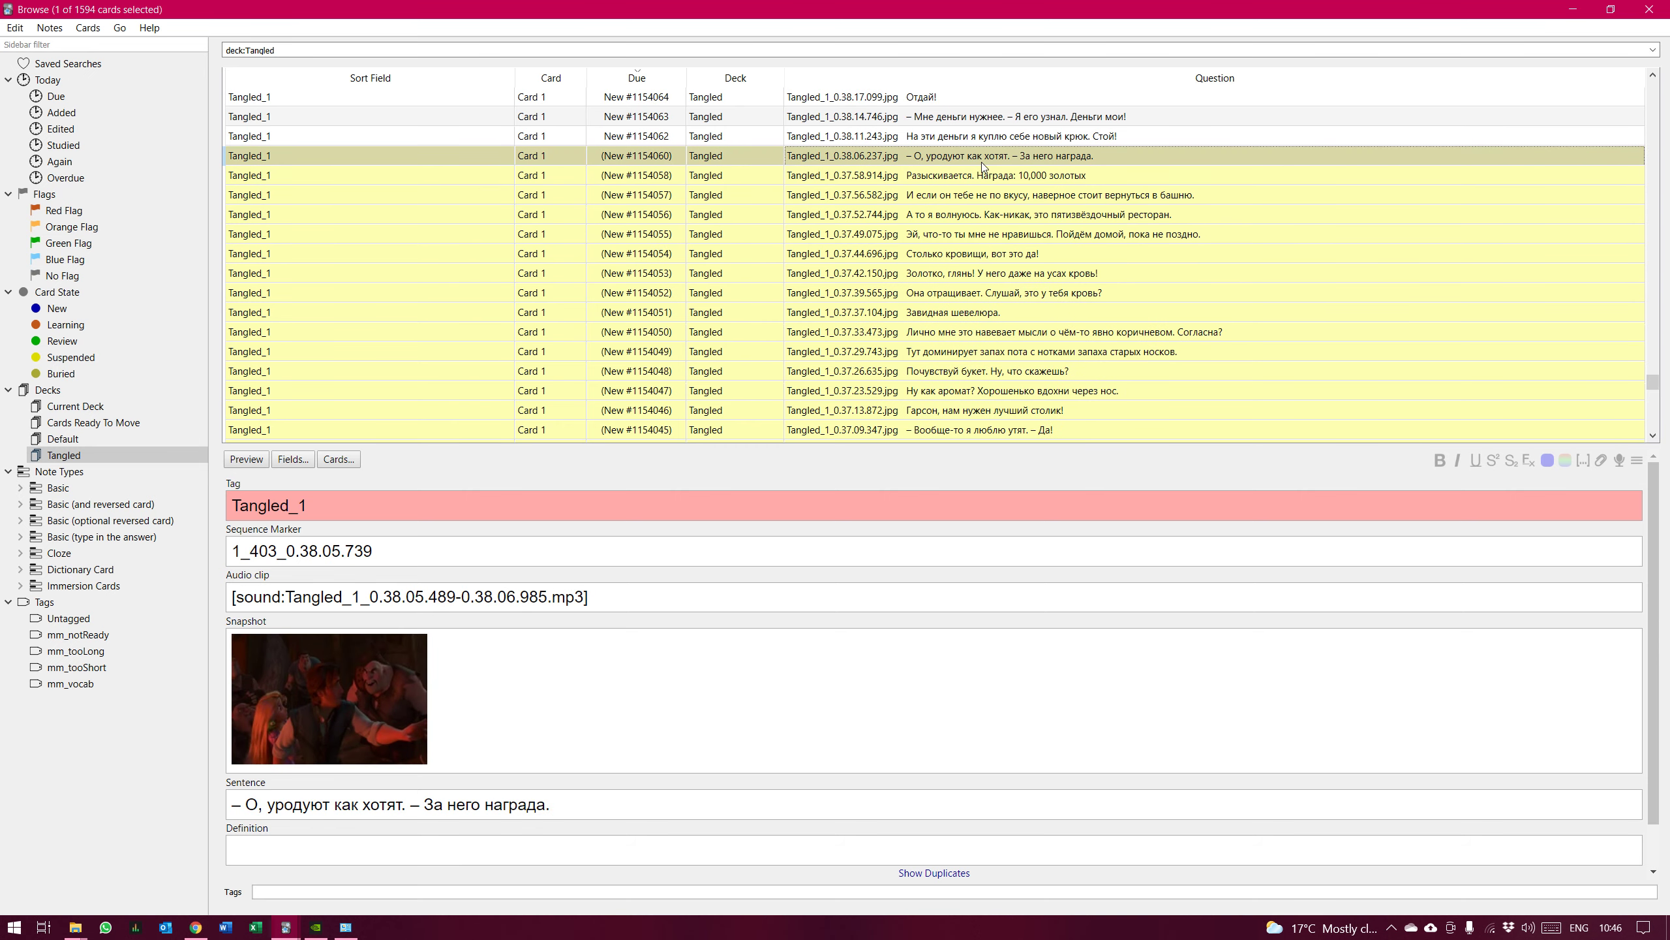
scroll(990, 207, down, 2)
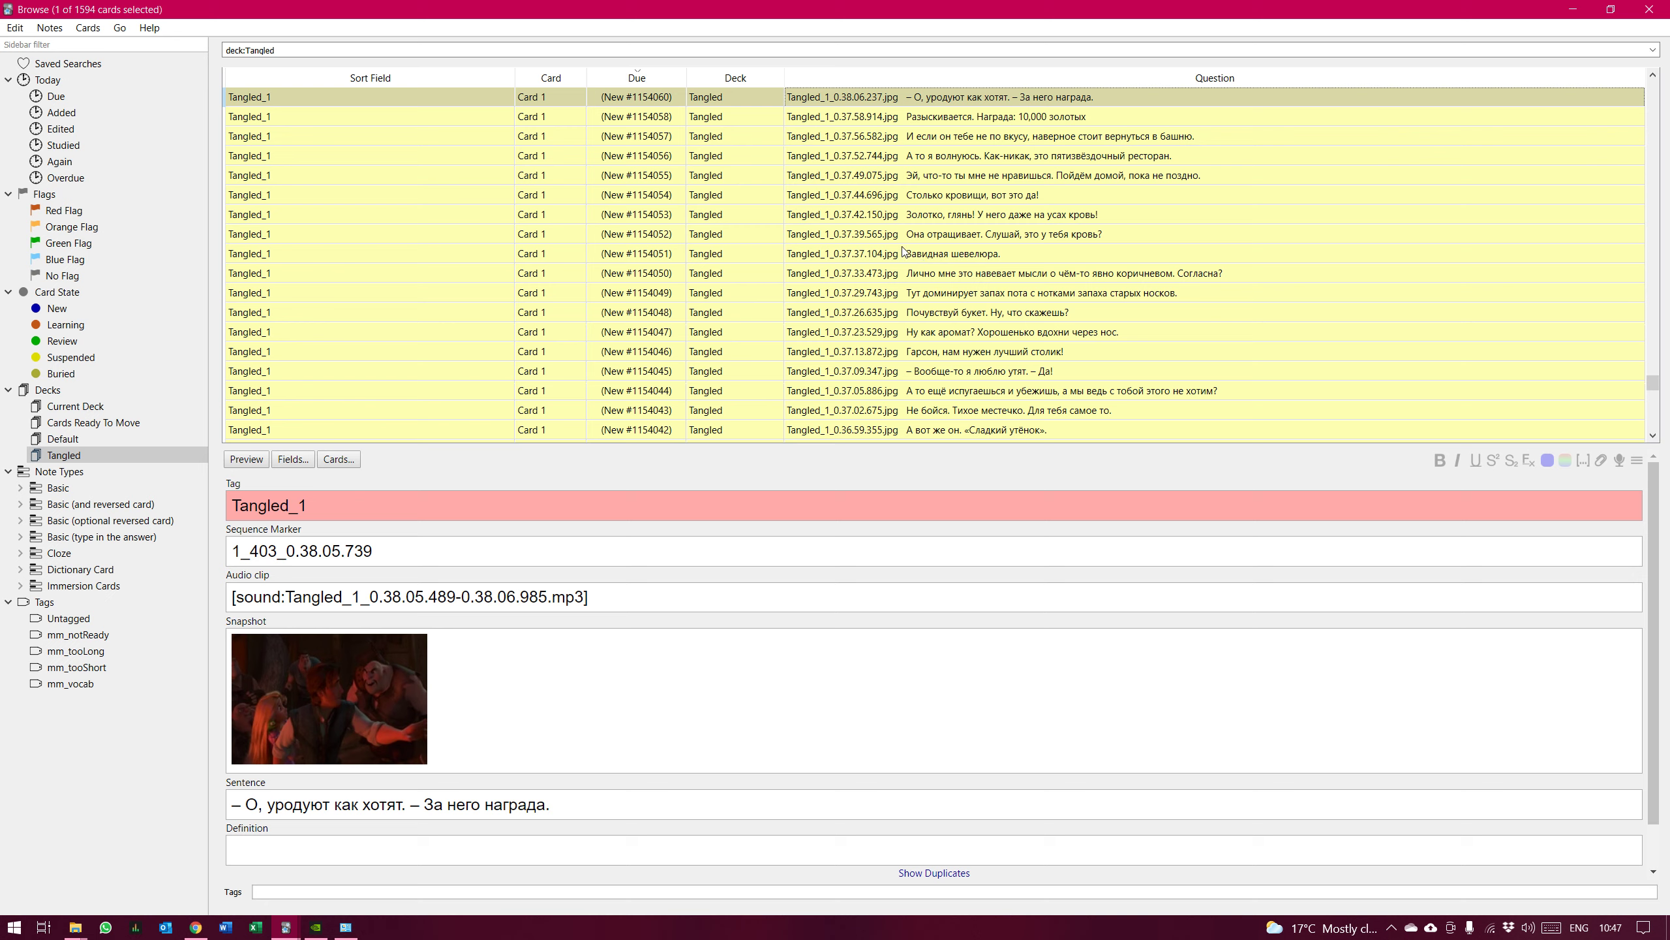
Open the card "Она отращивает. Слушай, это у тебя кровь?" and copy the word "отращивает" from its Sentence field
click(1019, 235)
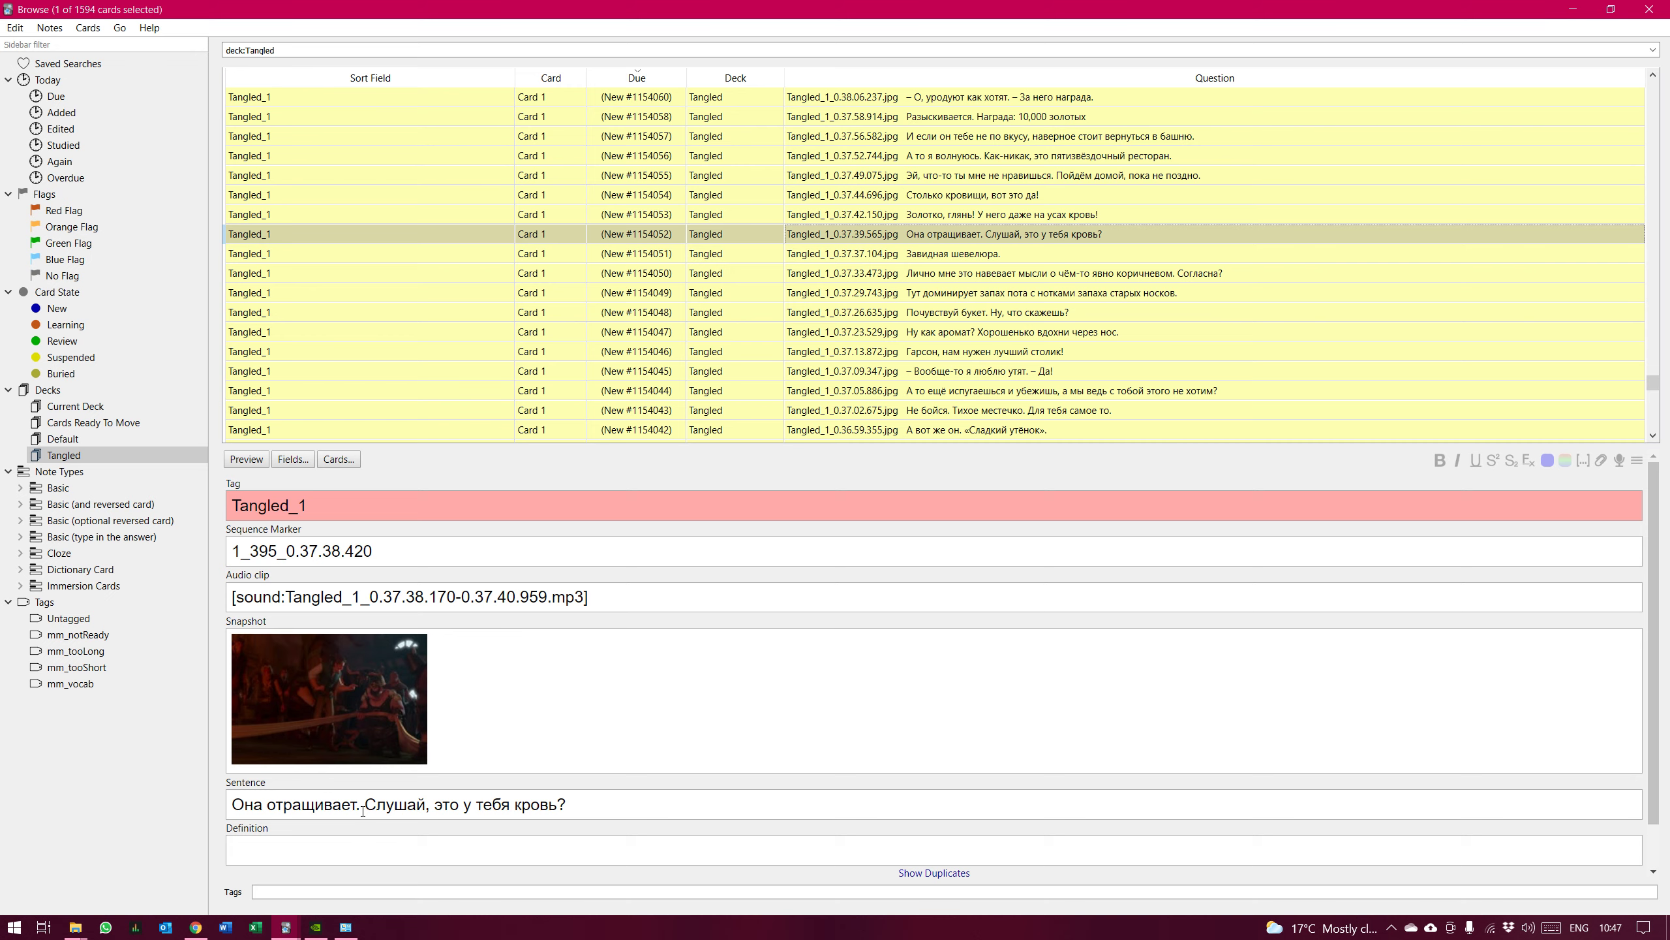
drag(356, 805, 267, 809)
right_click(289, 804)
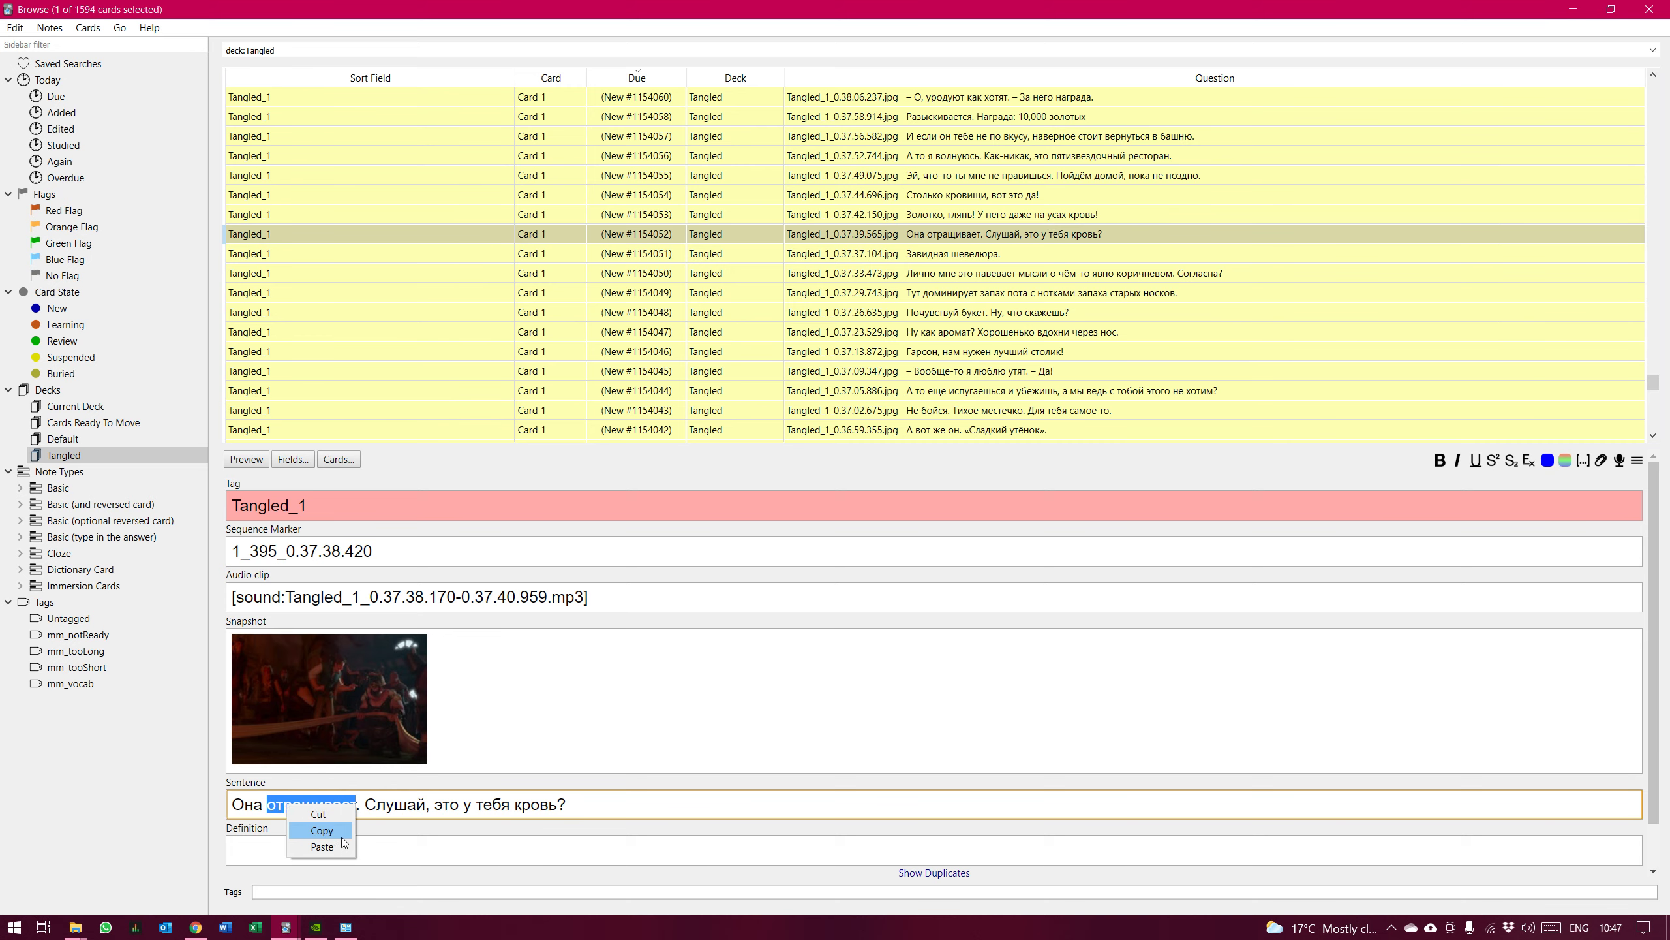
click(333, 834)
scroll(316, 799, down, 1)
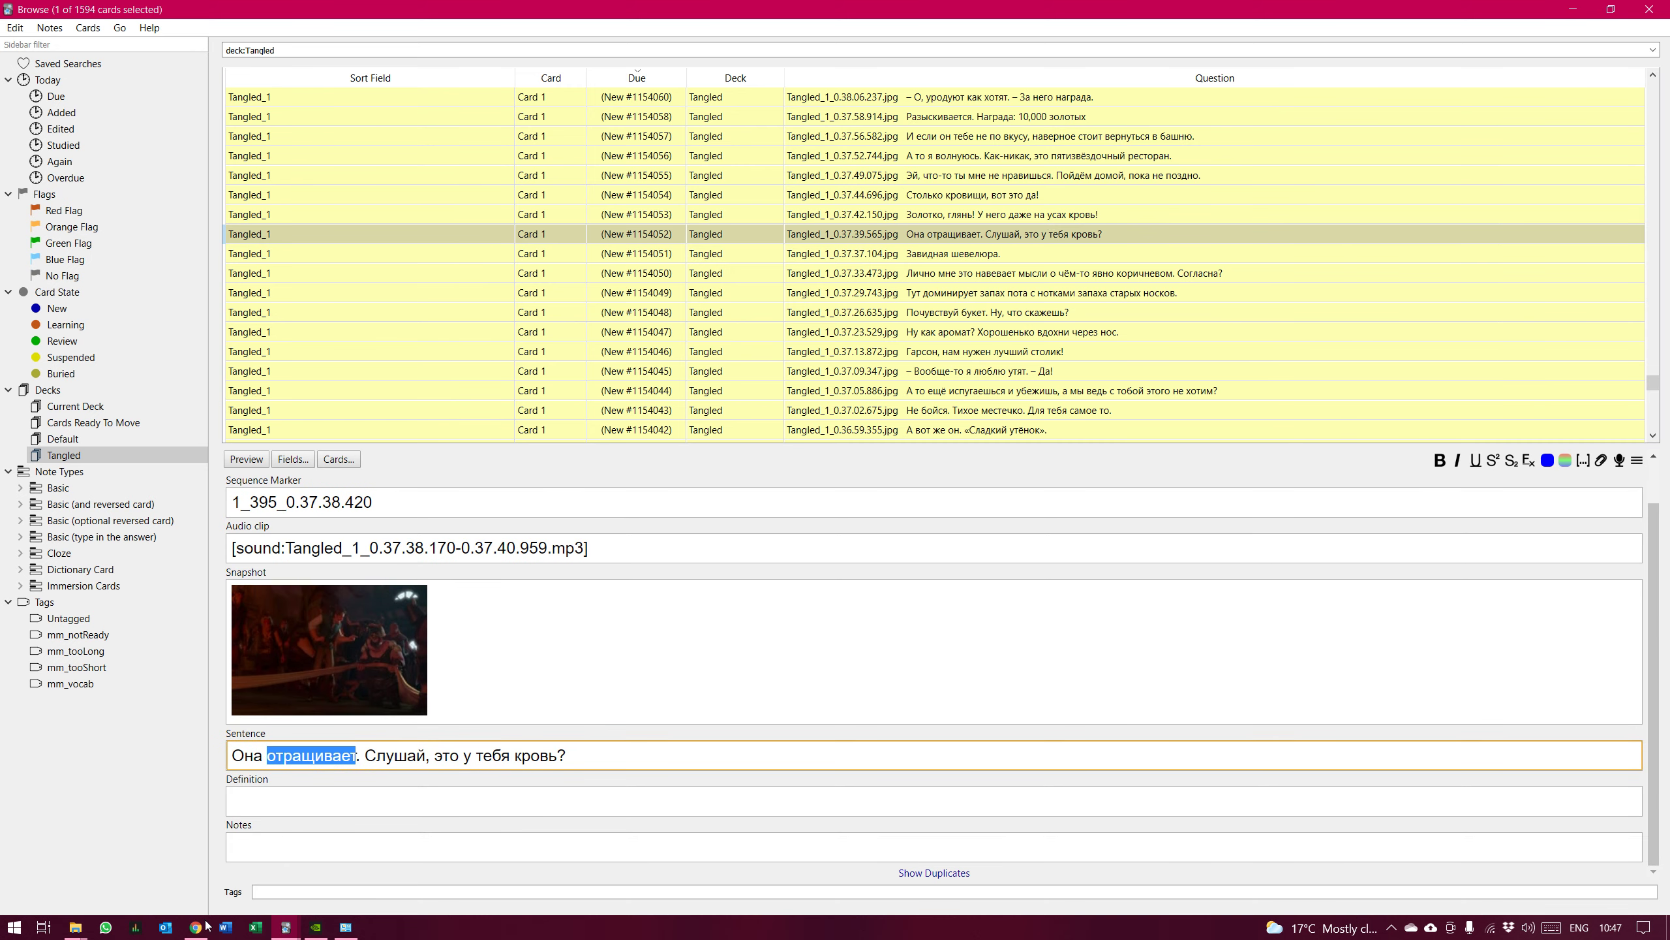
Paste the copied word into the card's Definition field and add "- monolingual definition" after it
click(332, 813)
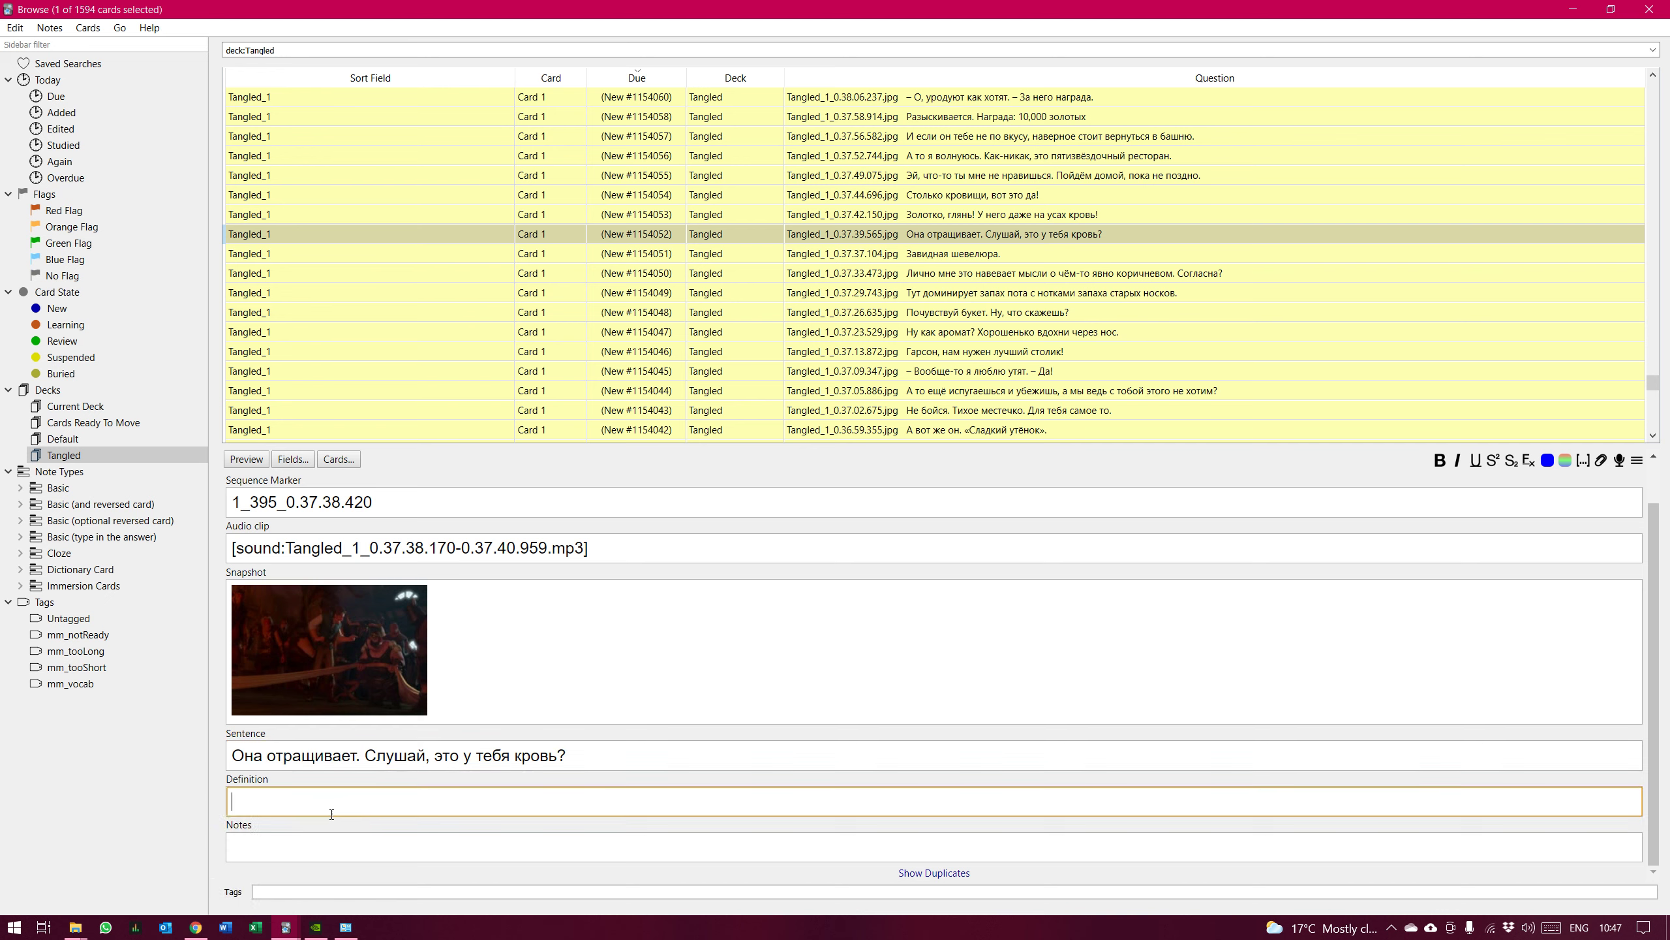
right_click(332, 814)
click(348, 853)
text(- monolingual definition)
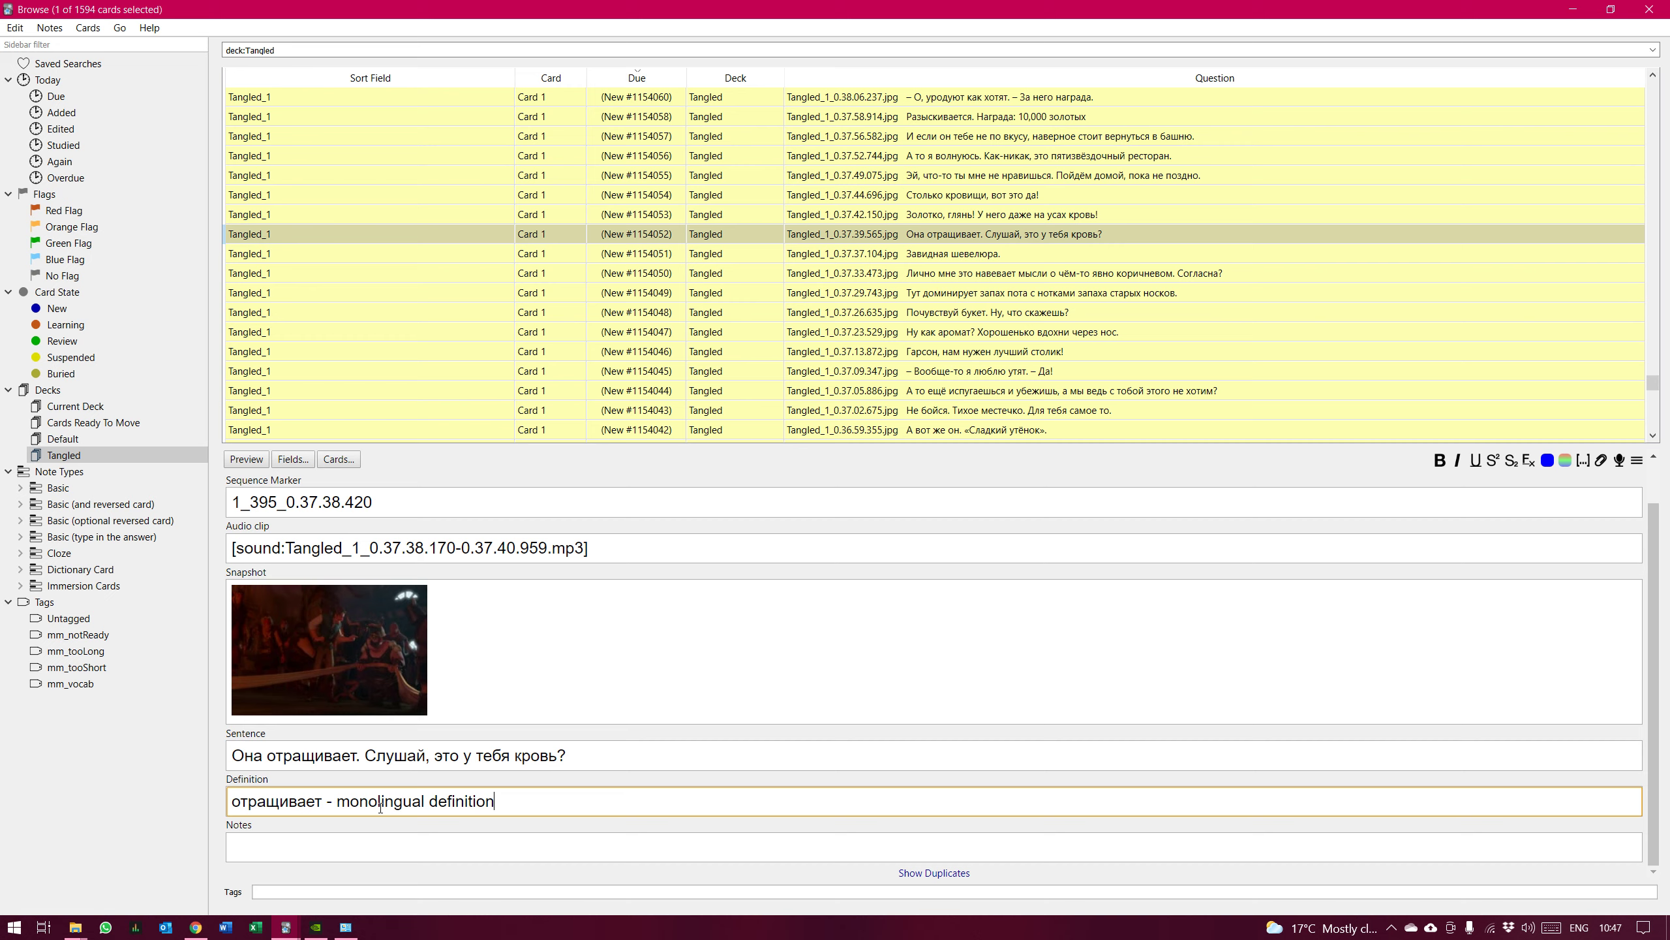
right_click(747, 234)
click(829, 252)
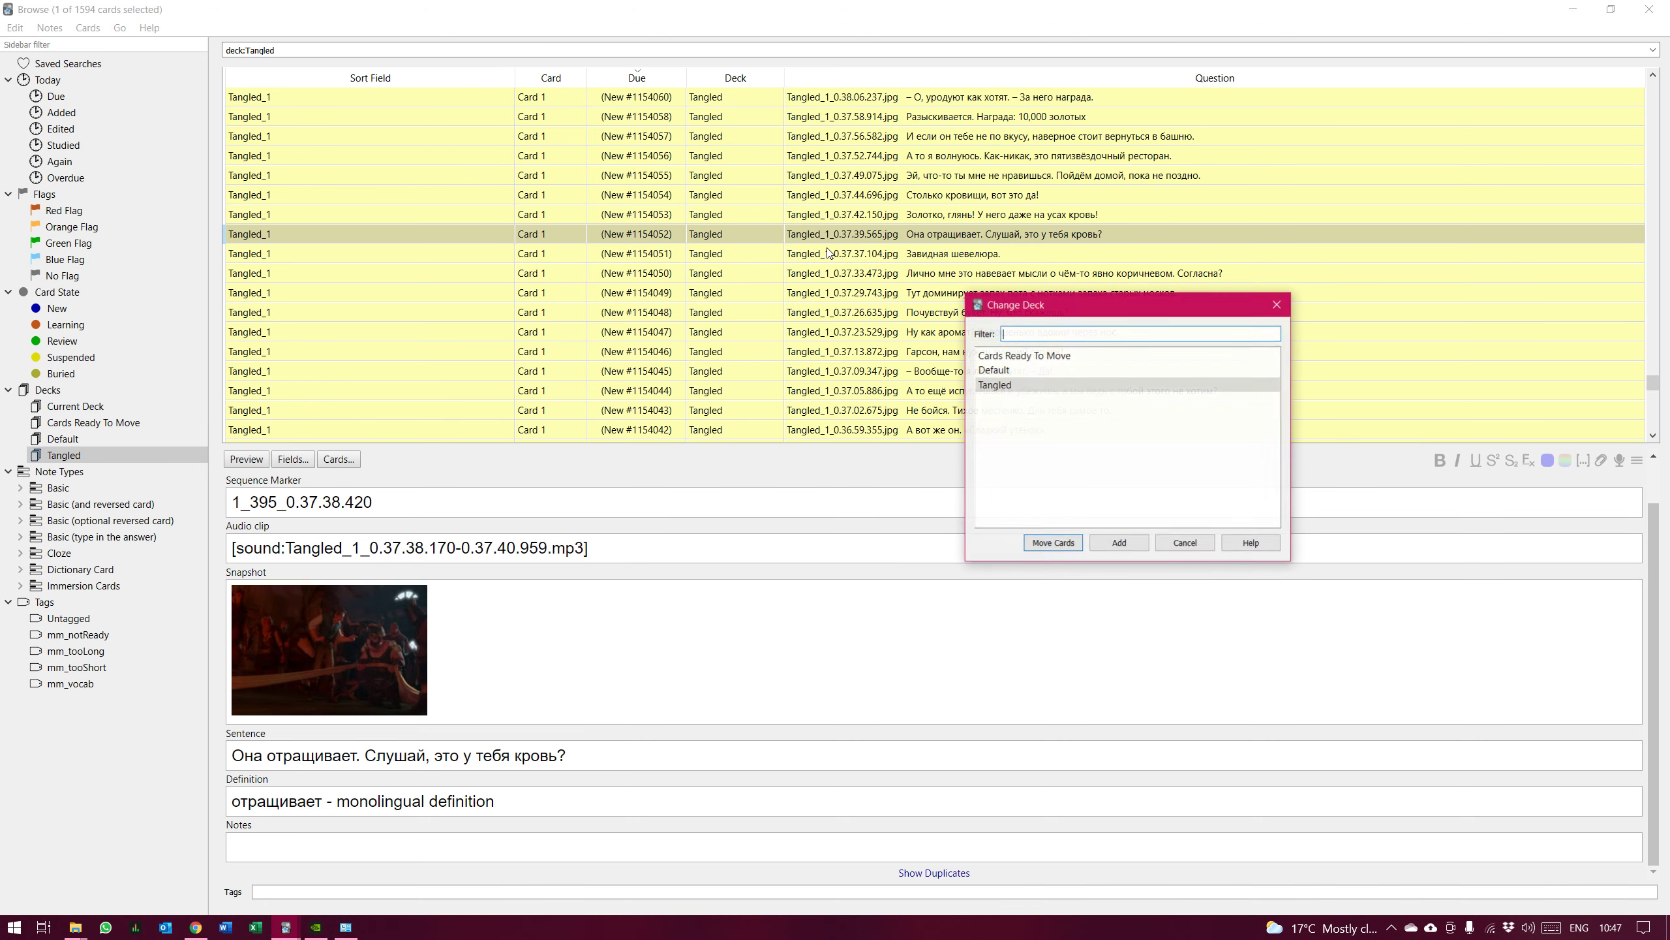
click(1016, 370)
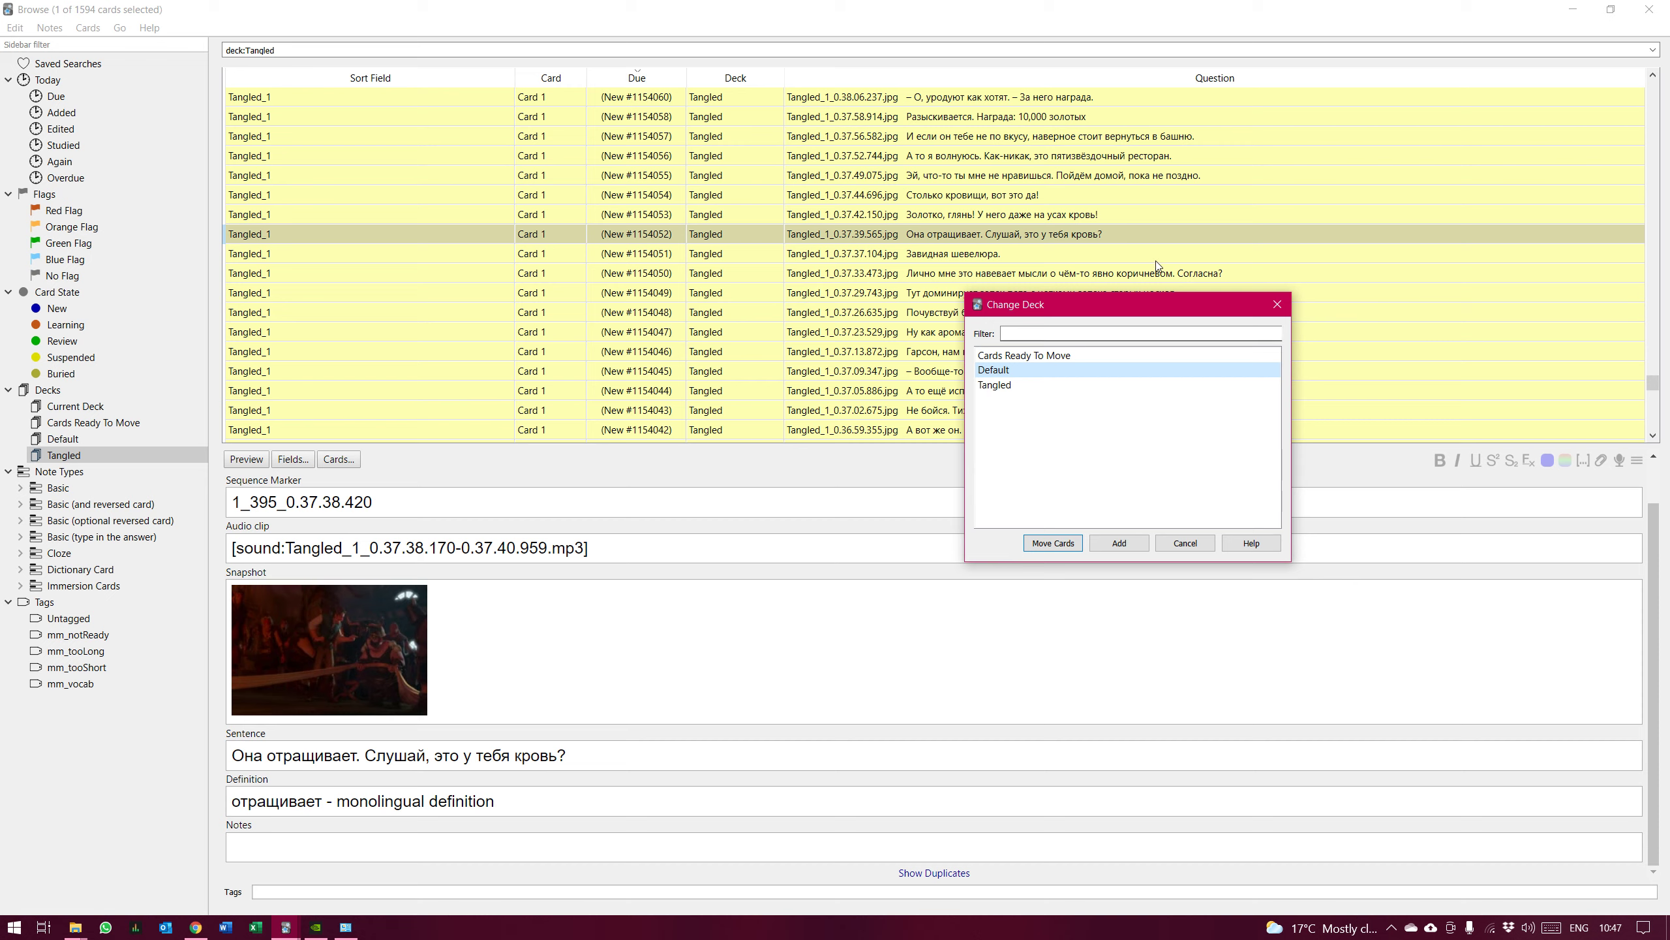
click(1276, 304)
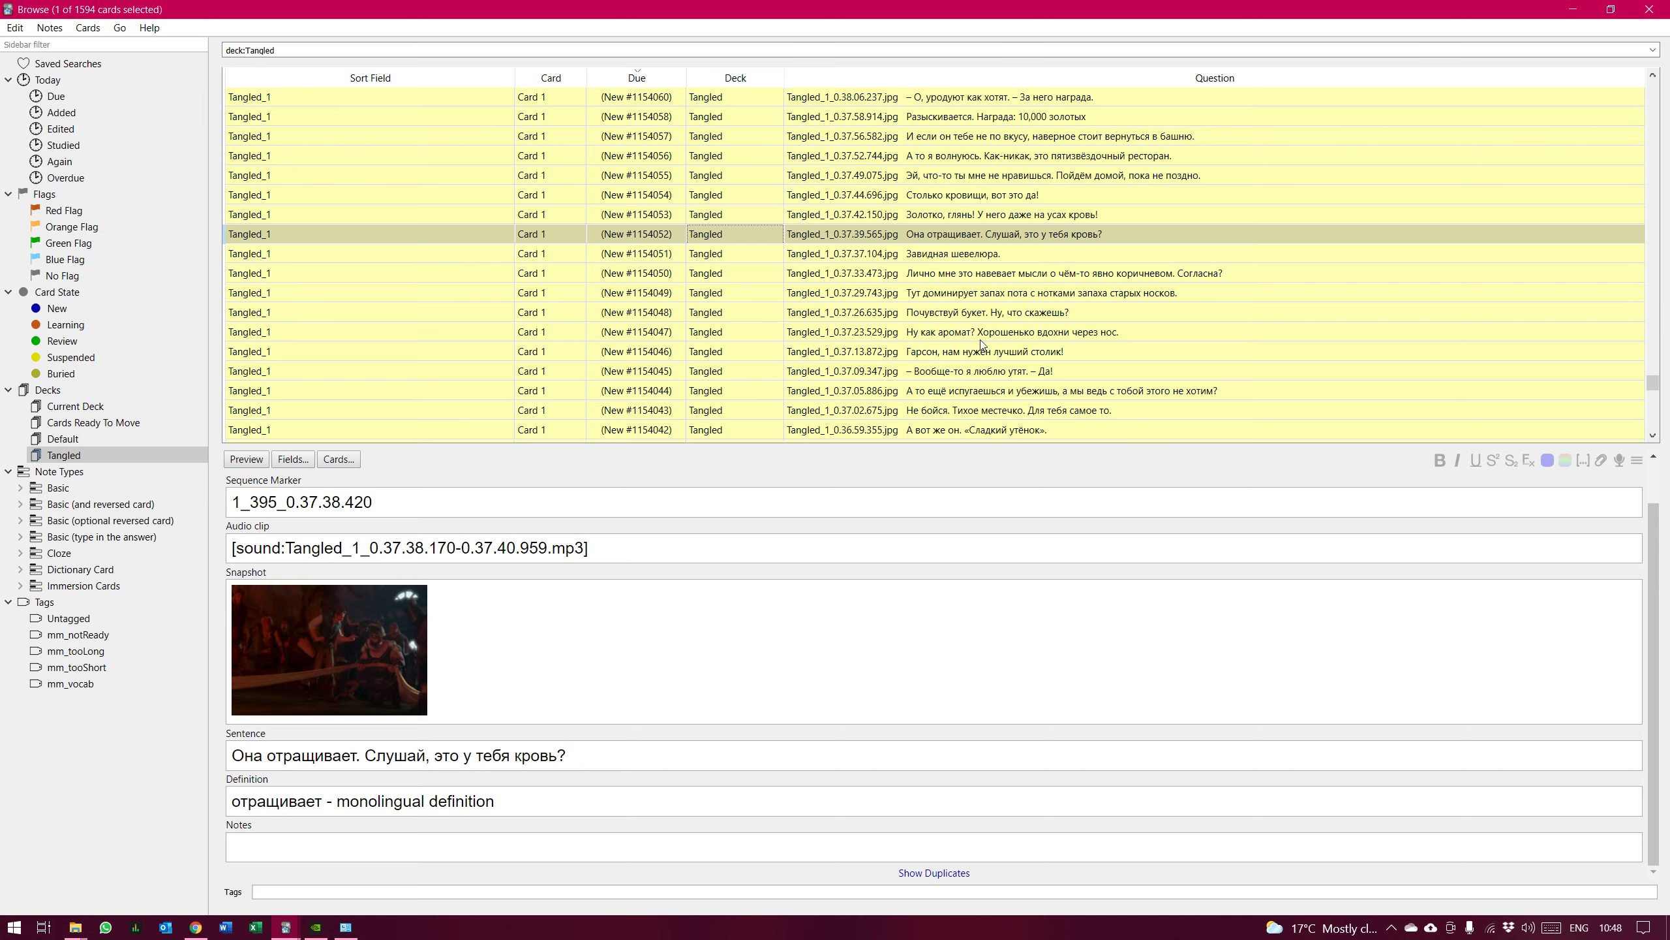
Delete the card "Очень страшен мир людей" from the Tangled deck
scroll(1654, 389, down, 5)
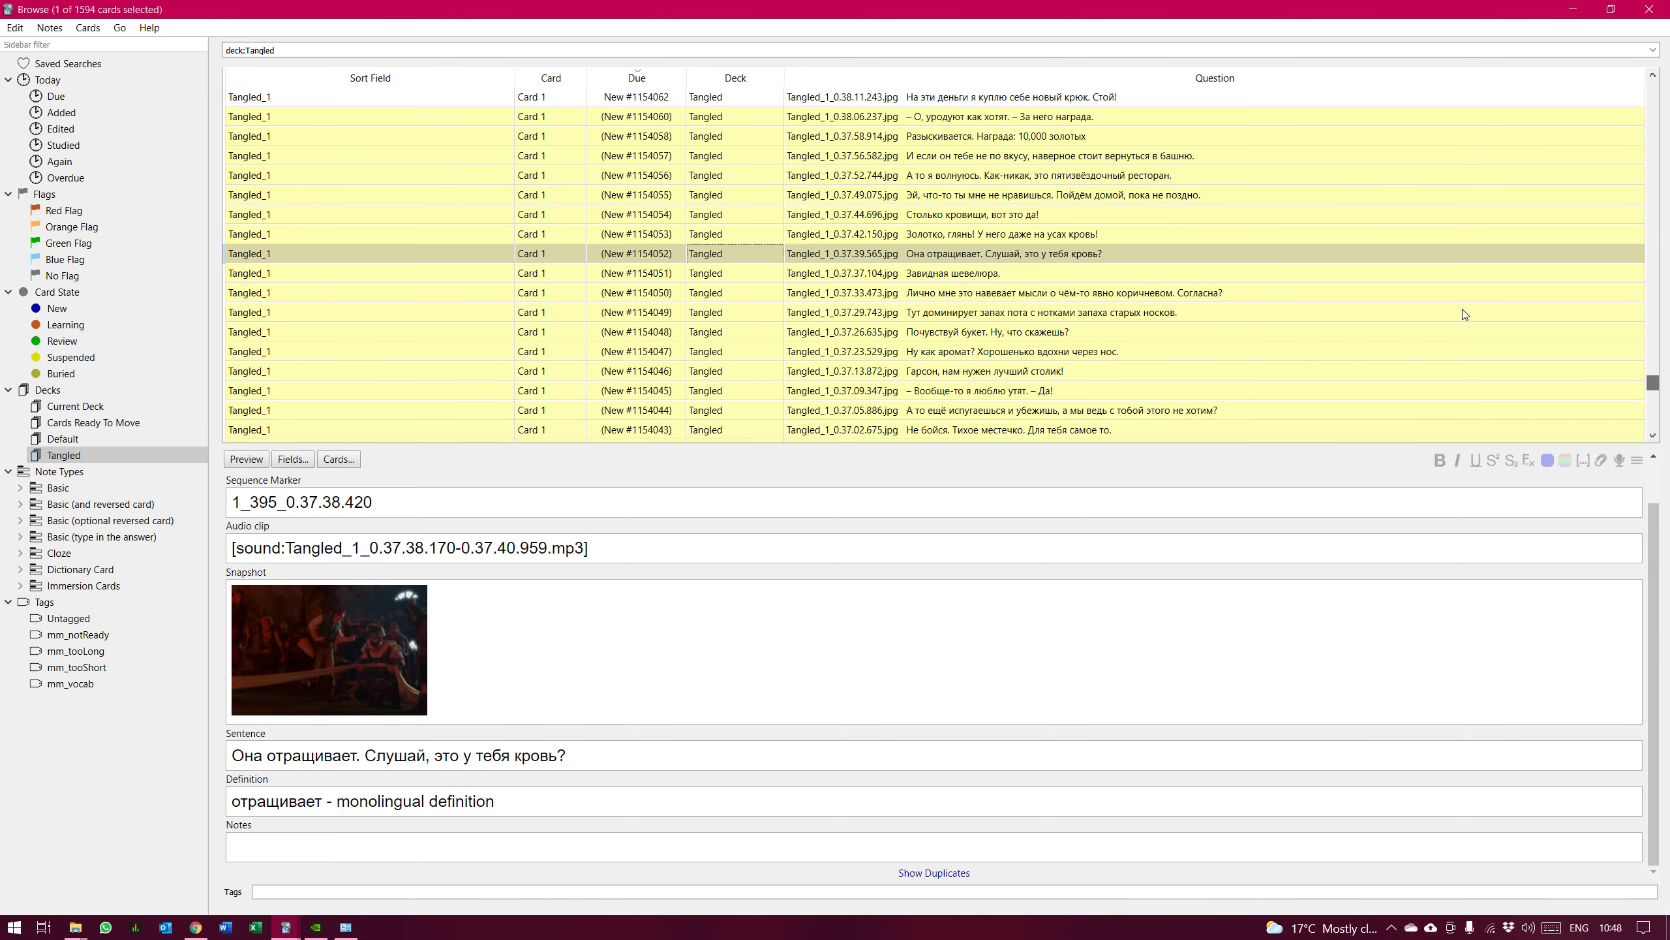
scroll(1039, 237, up, 1)
scroll(1044, 253, up, 1)
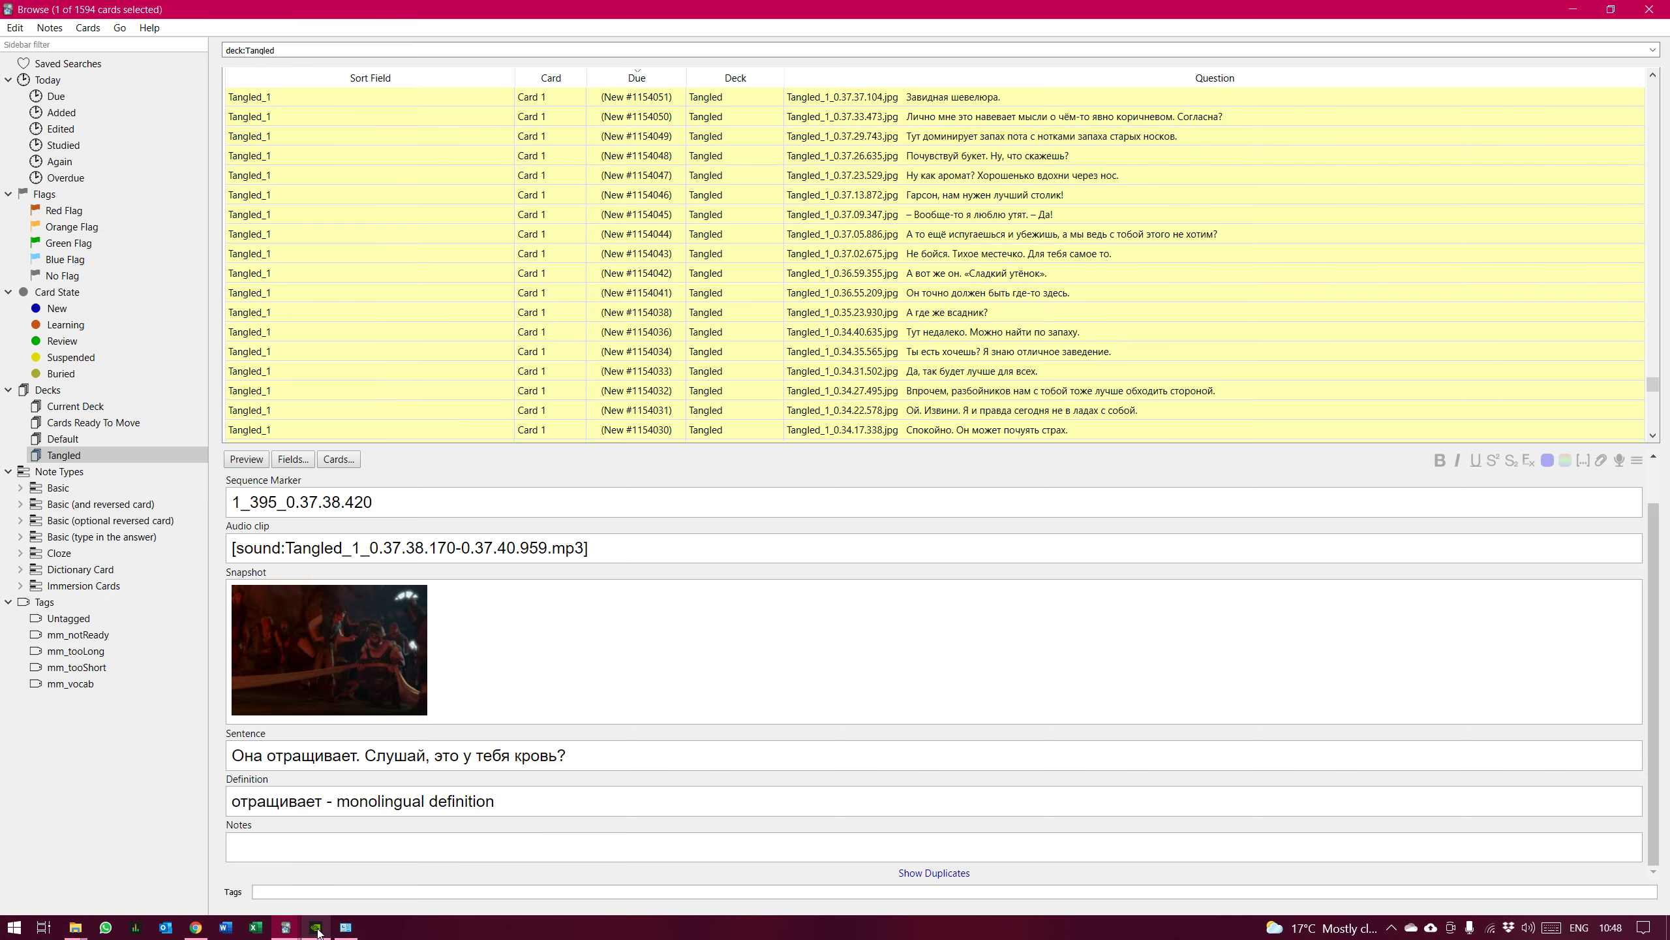
scroll(1122, 300, up, 5)
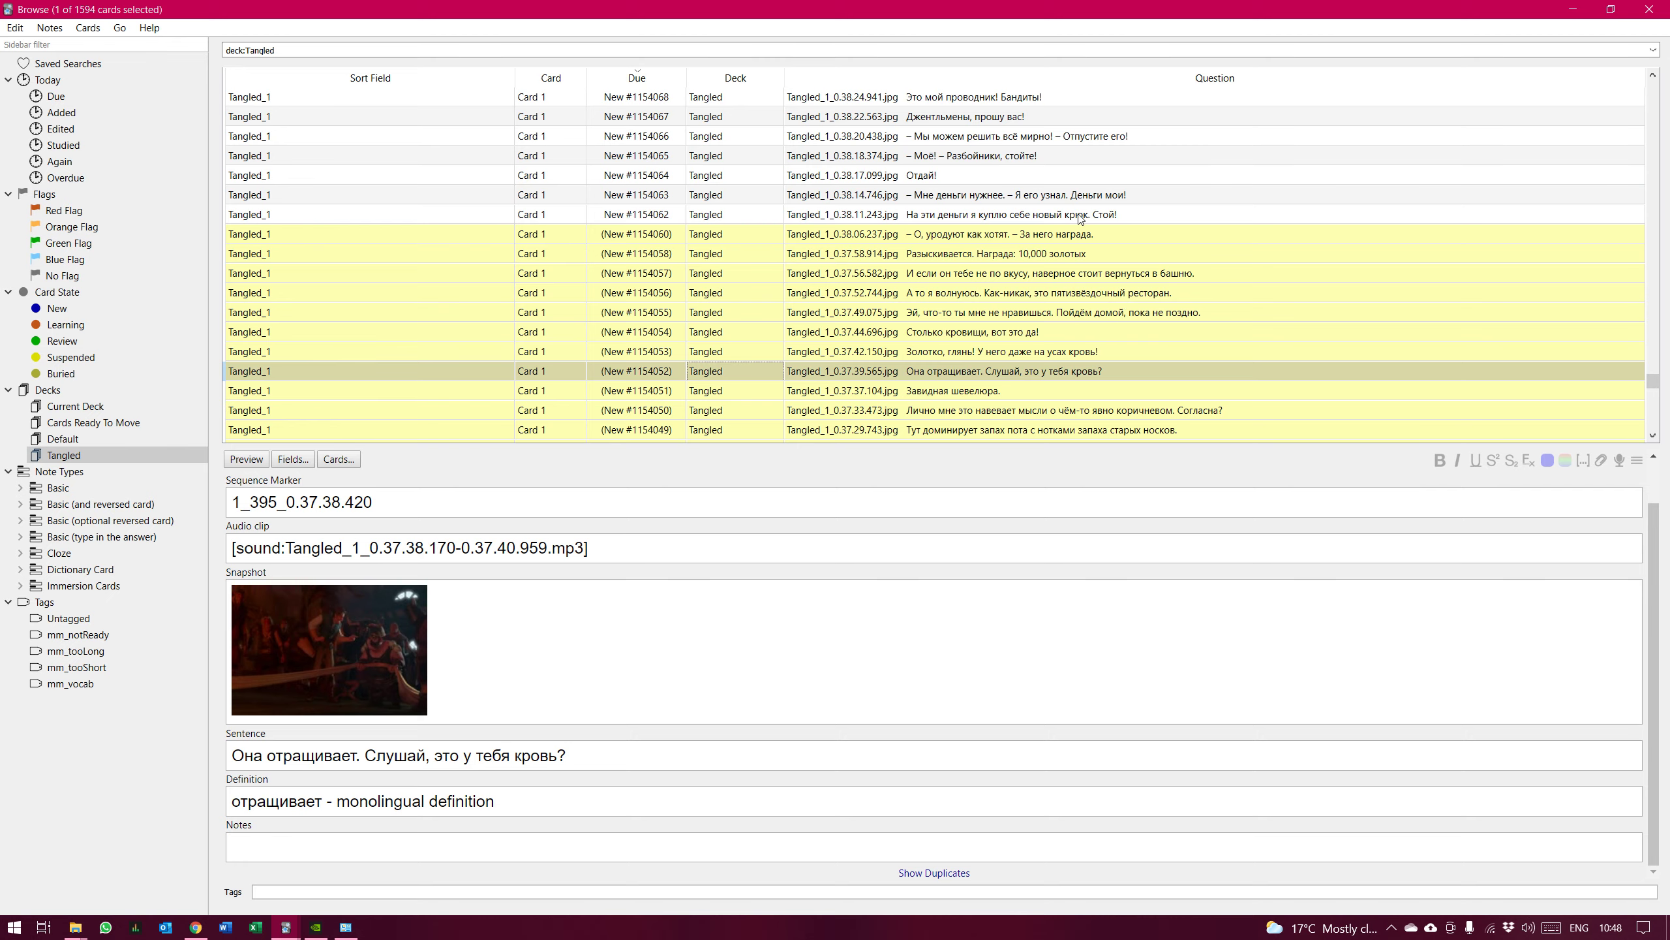
scroll(1091, 224, down, 12)
scroll(1151, 255, down, 3)
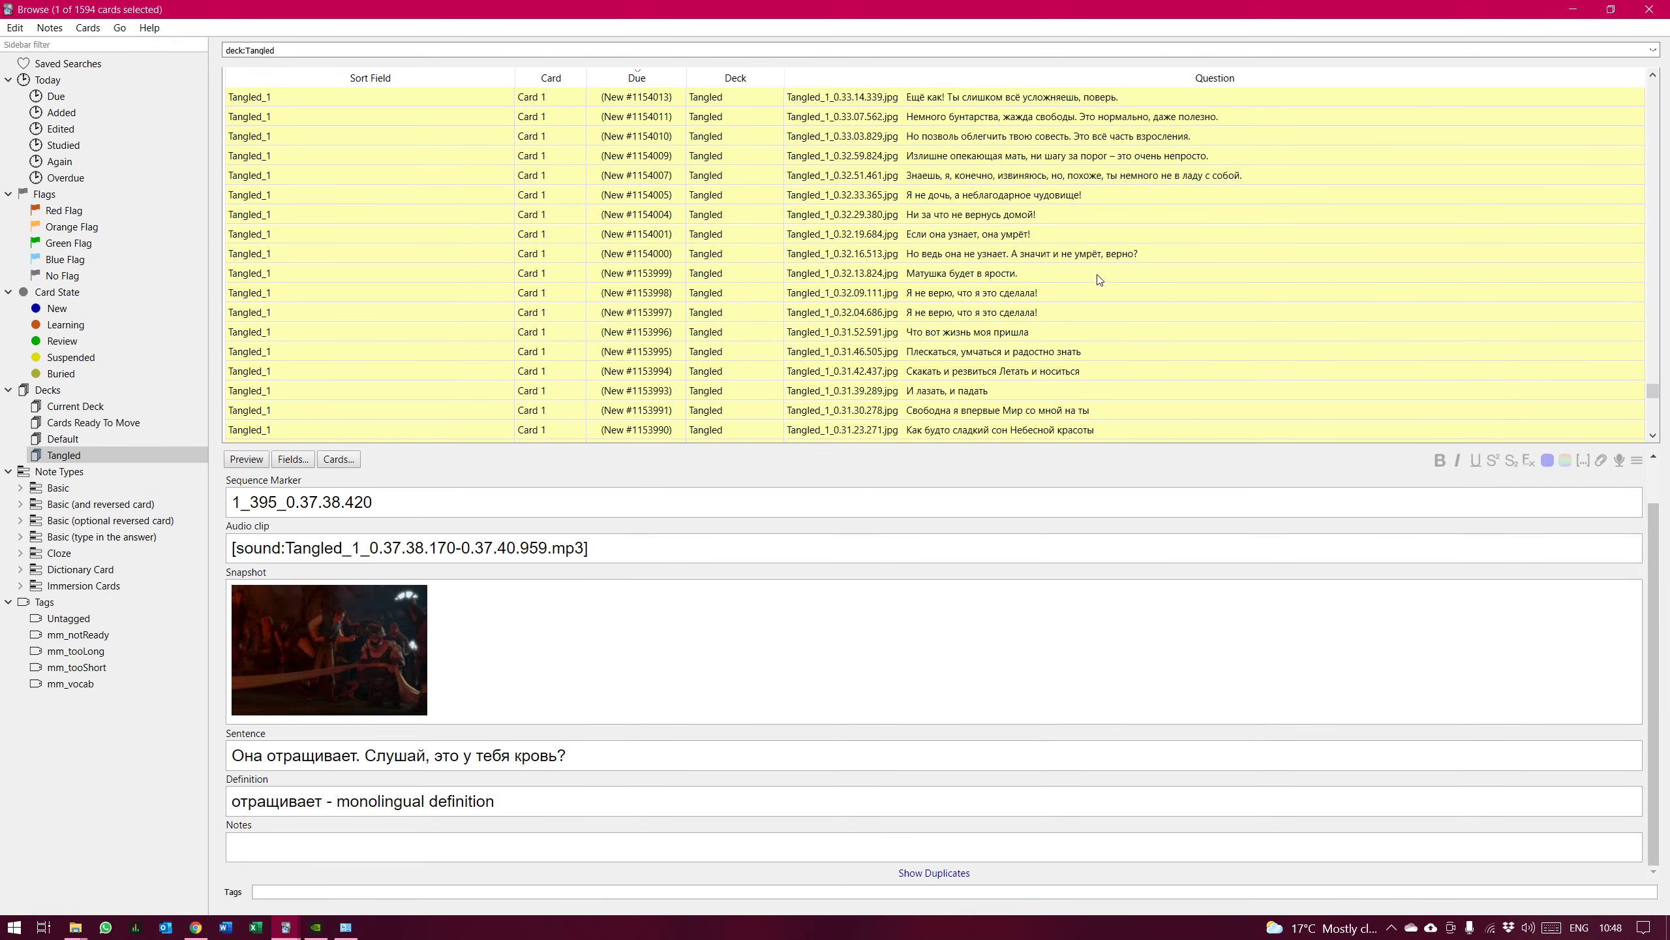
drag(1658, 395, 1659, 419)
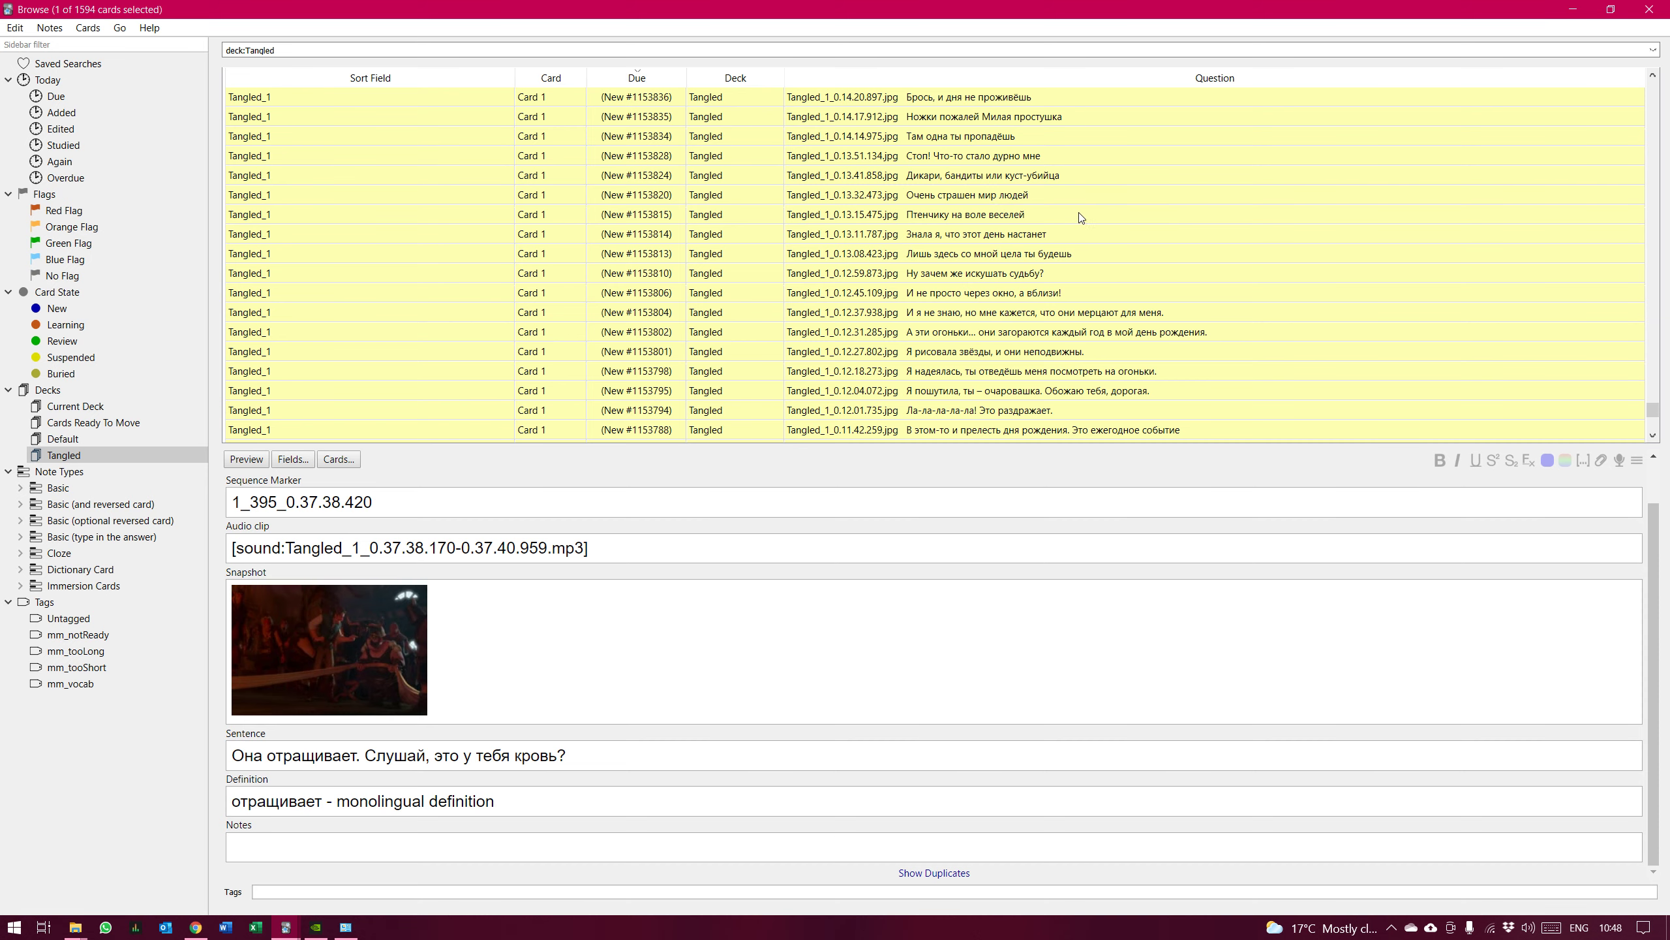
click(964, 198)
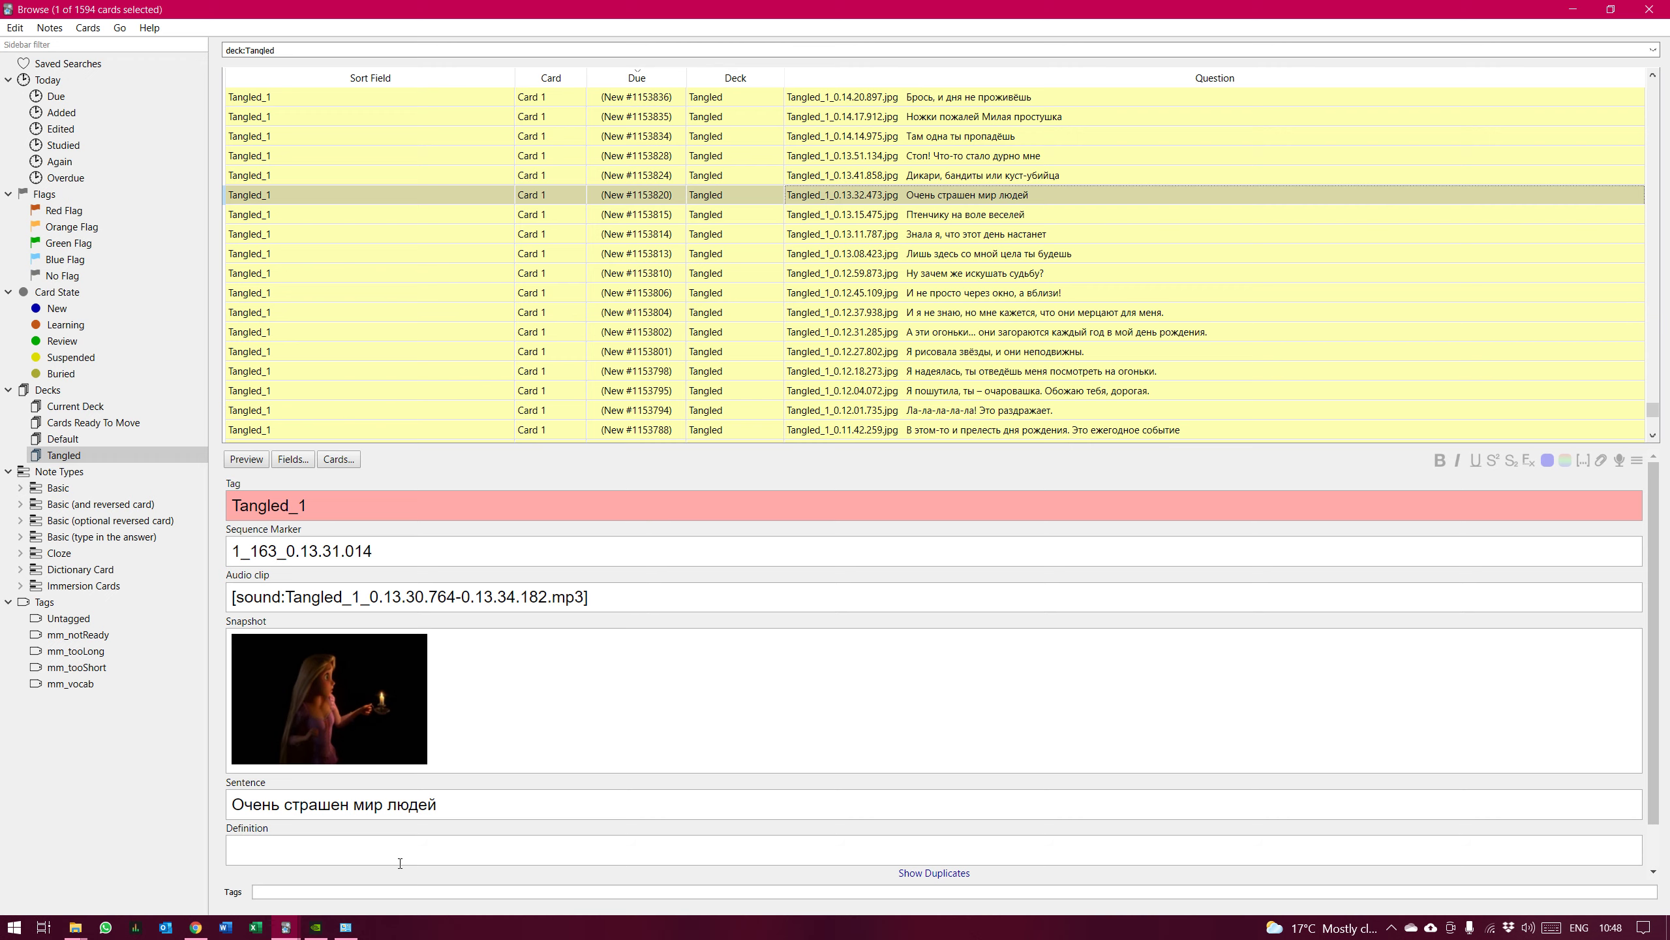
right_click(964, 191)
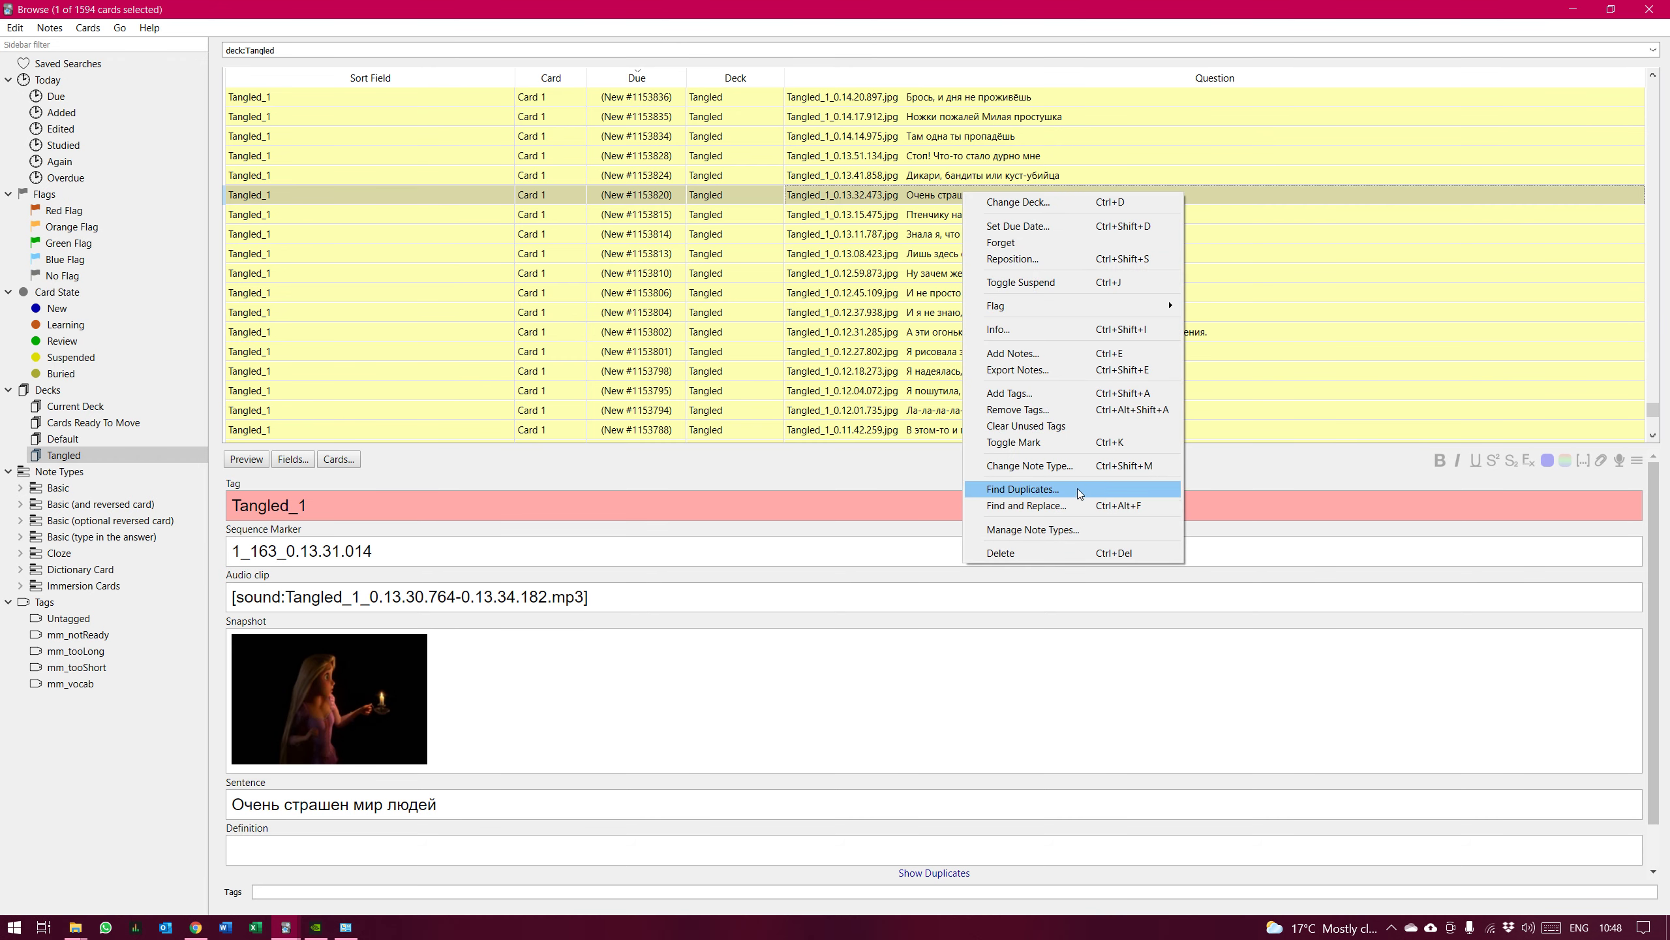
click(1010, 554)
View the card "Знала я, что этот день настанет" and look through the remaining Tangled card list
click(950, 275)
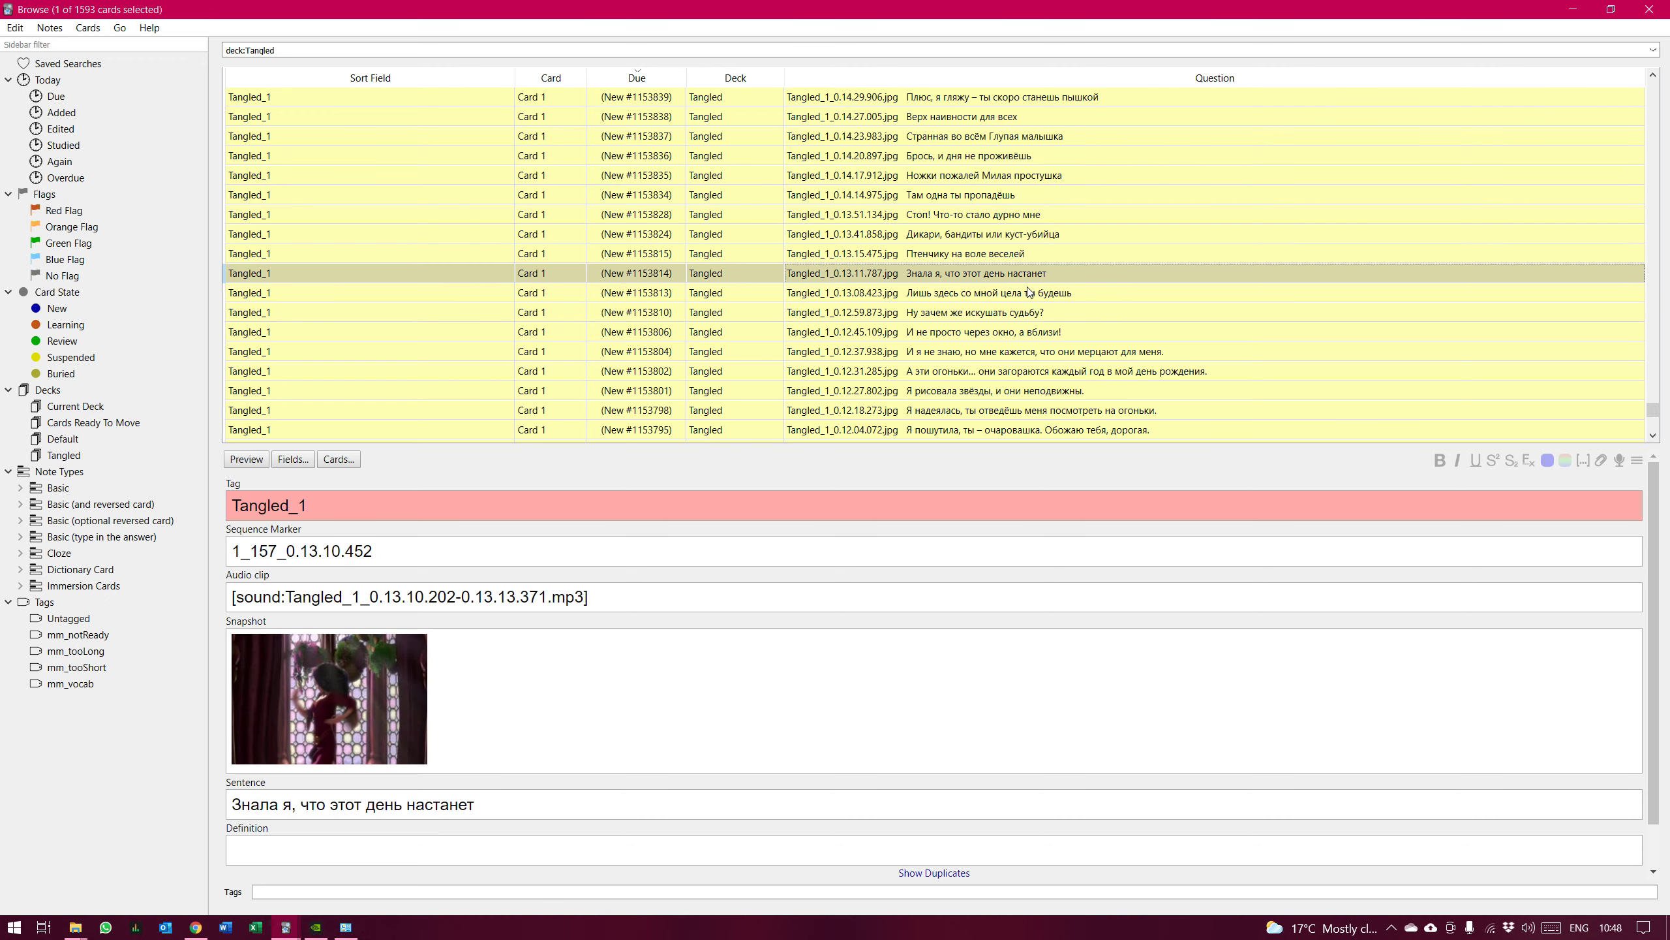
scroll(1055, 300, up, 2)
scroll(1054, 300, up, 20)
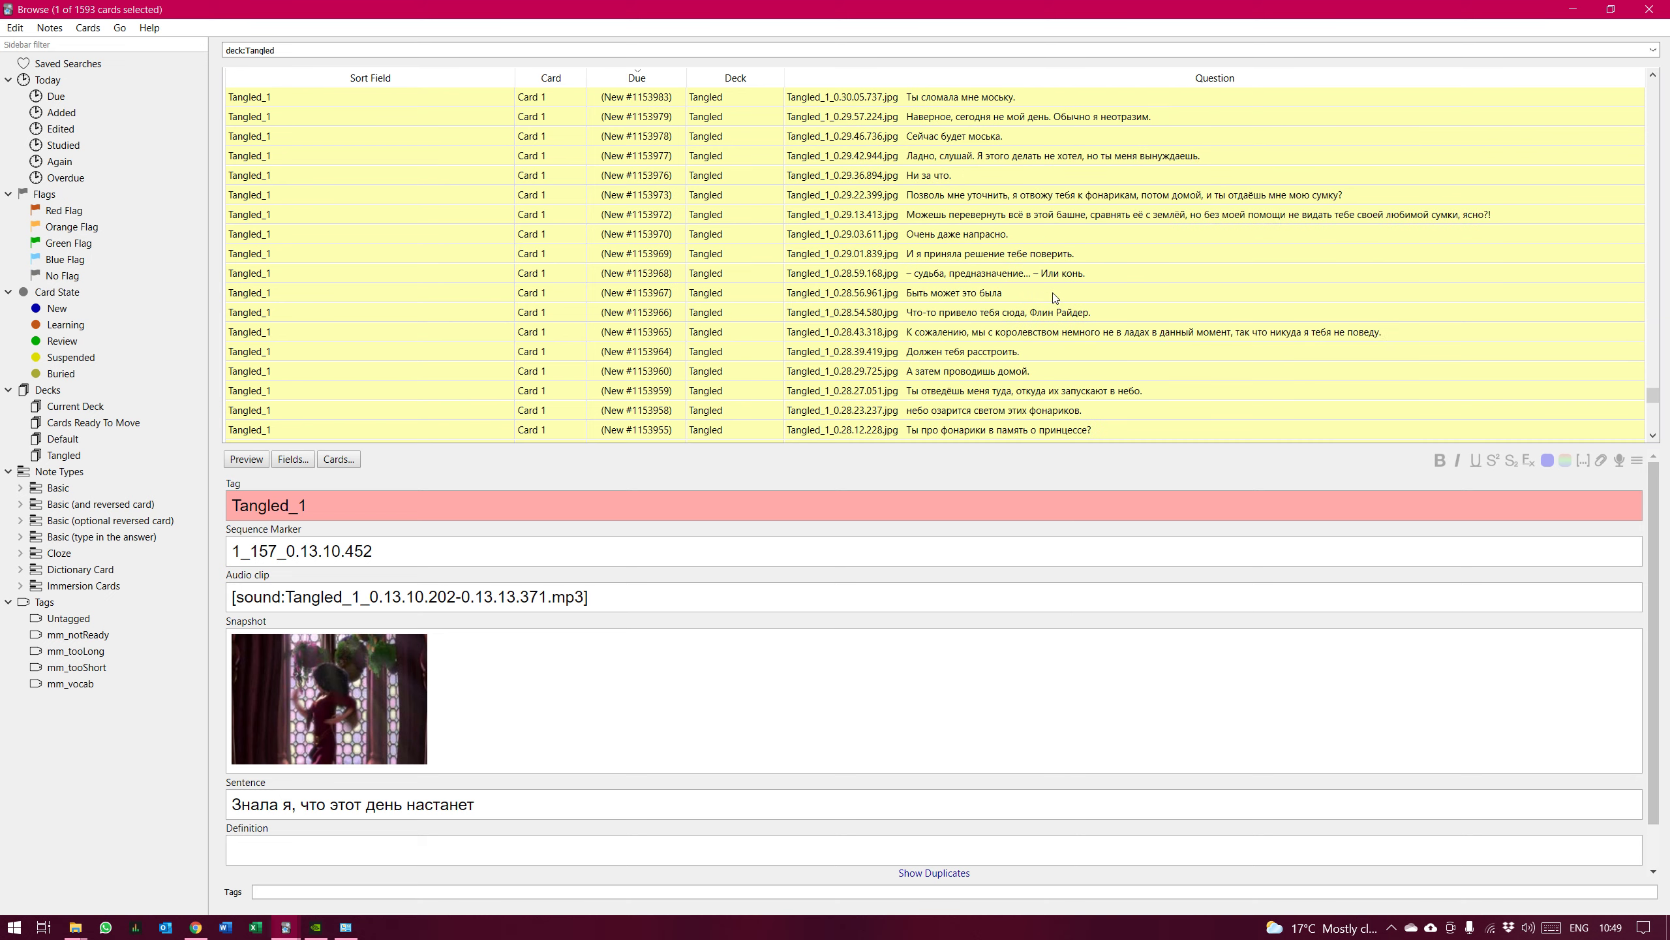
scroll(1055, 295, down, 3)
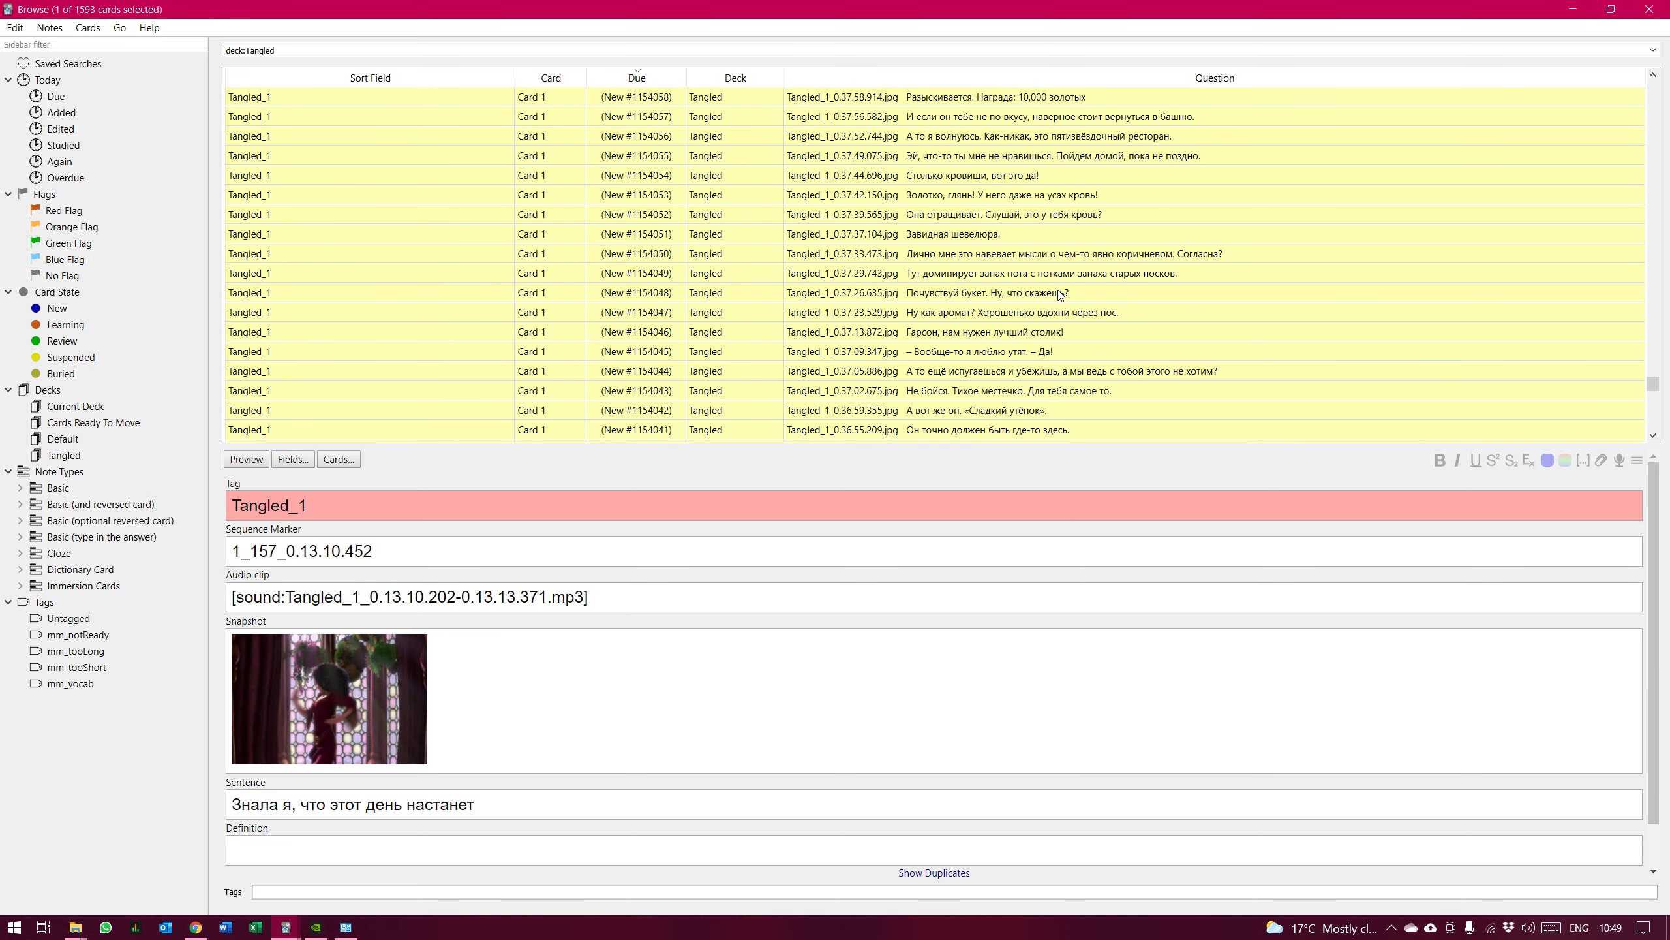
scroll(1060, 295, down, 4)
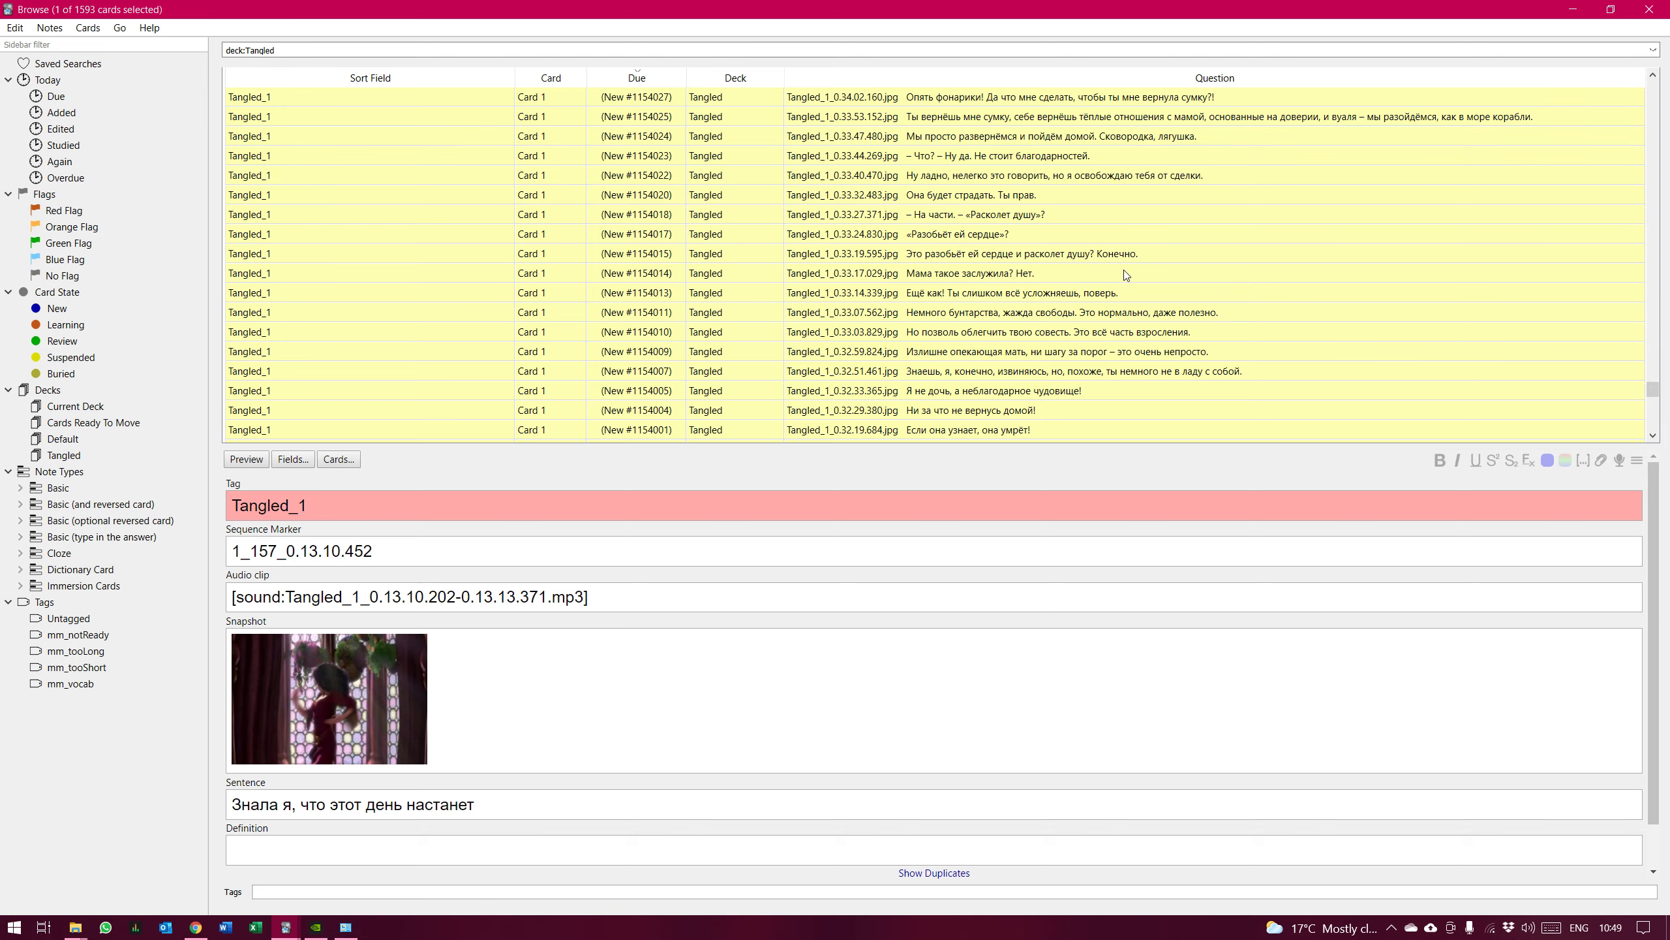
scroll(1157, 267, down, 5)
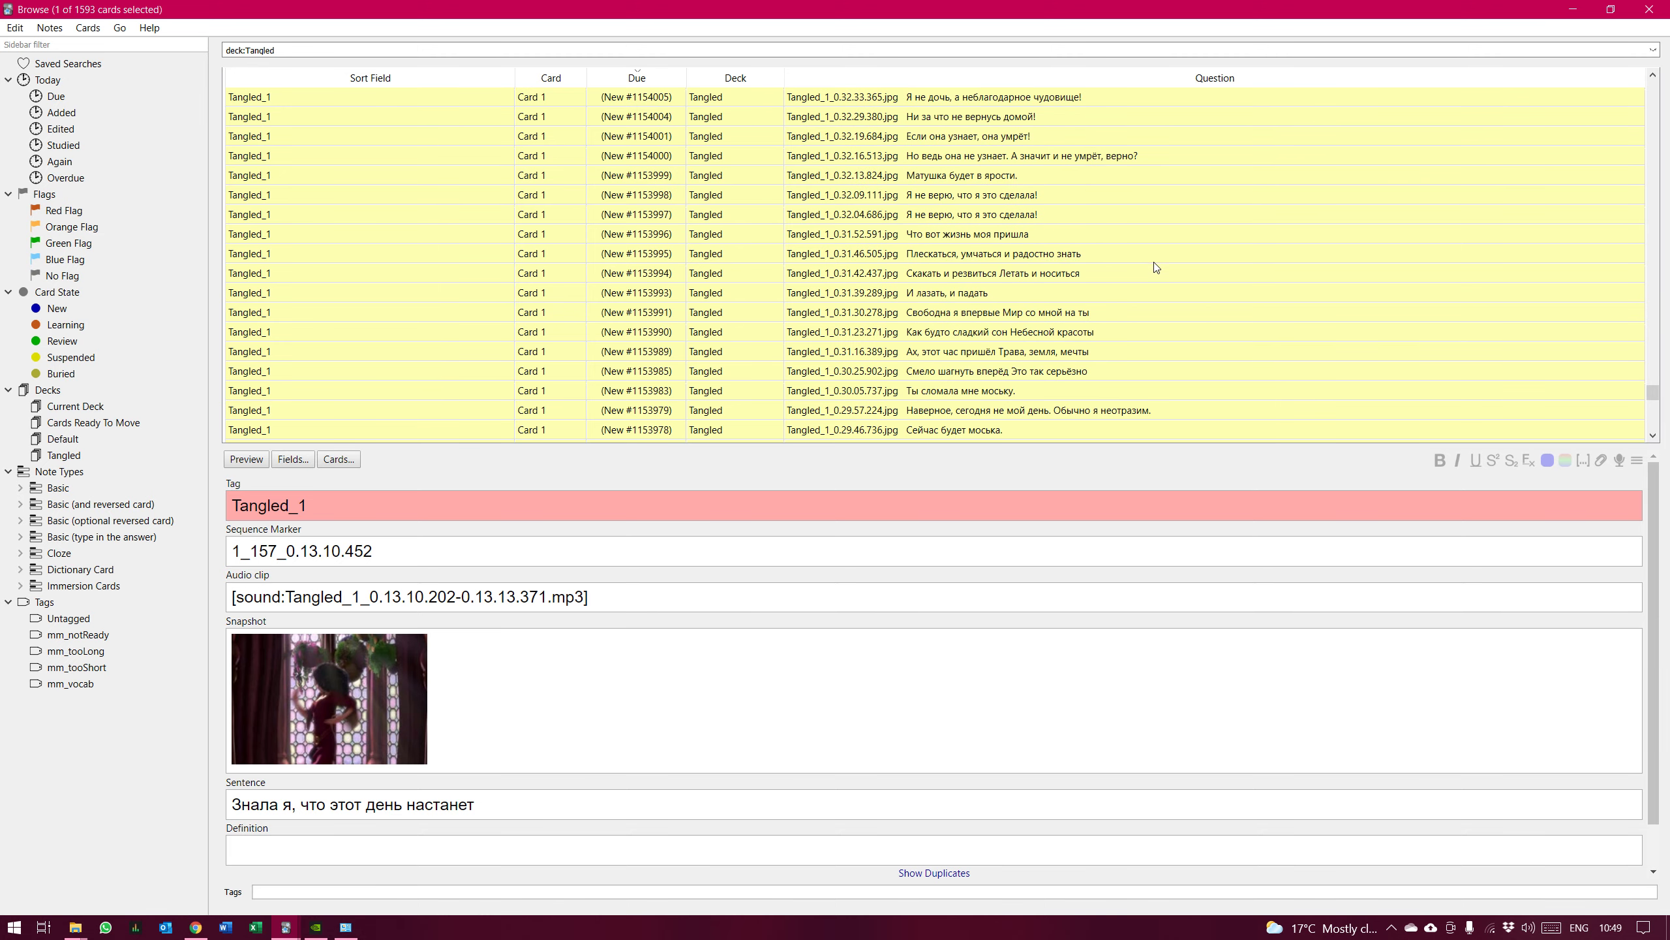
scroll(1148, 271, down, 4)
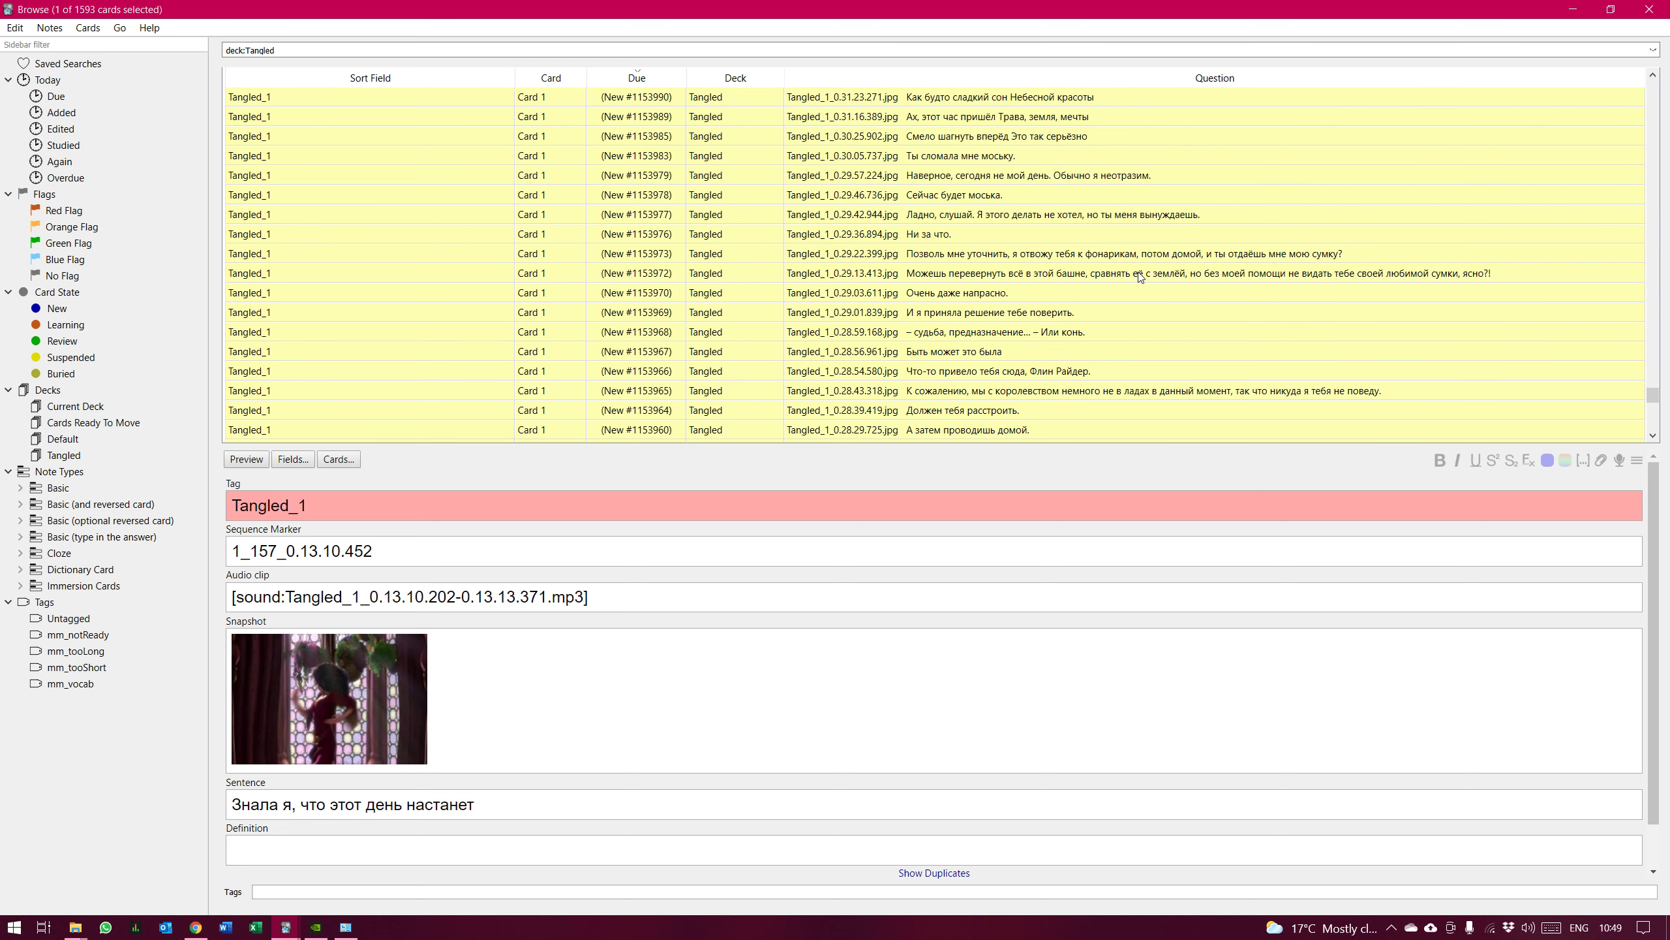
Switch to GeForce Experience, open its sharing overlay and bring up the Record options
click(316, 927)
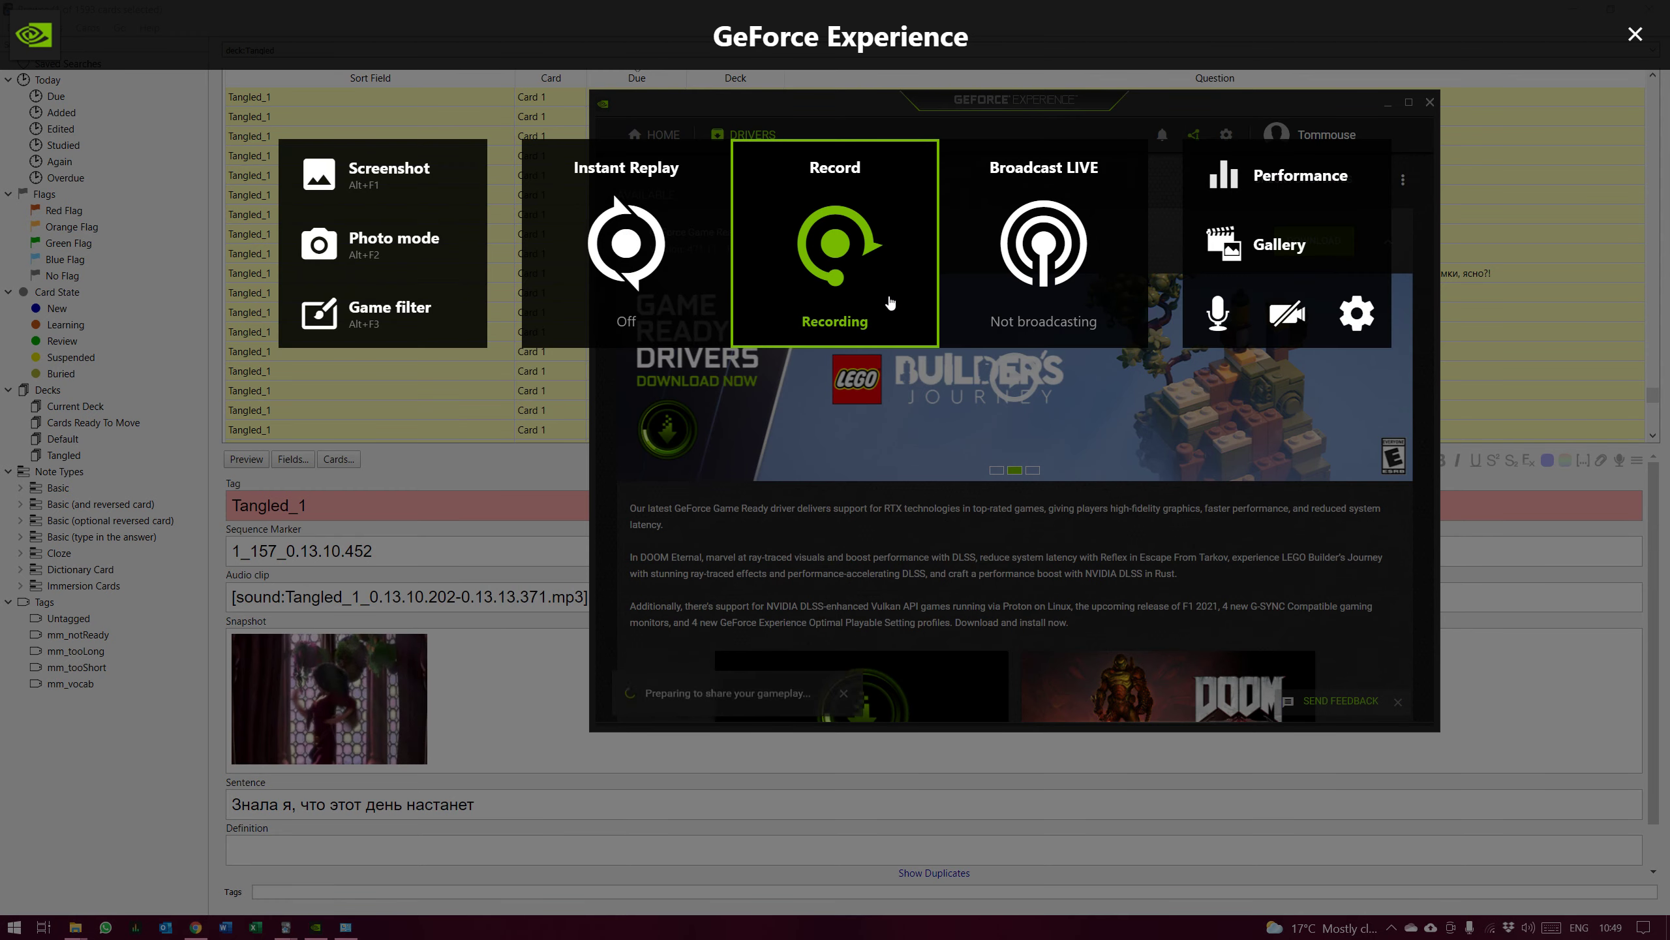
click(1193, 135)
click(852, 248)
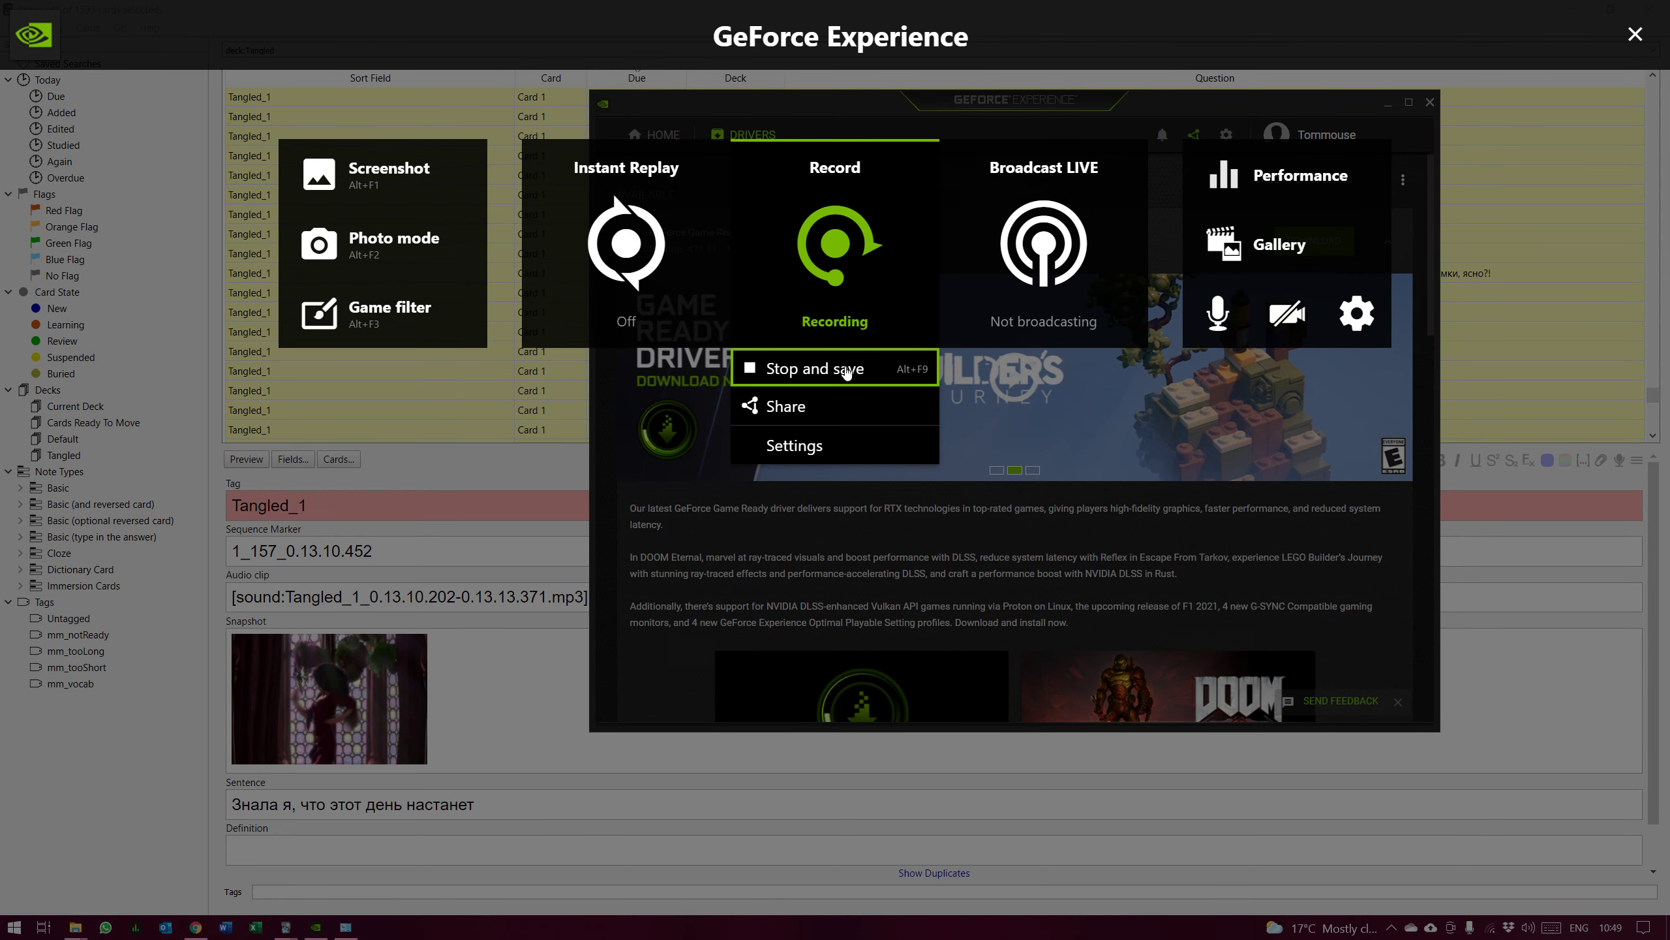